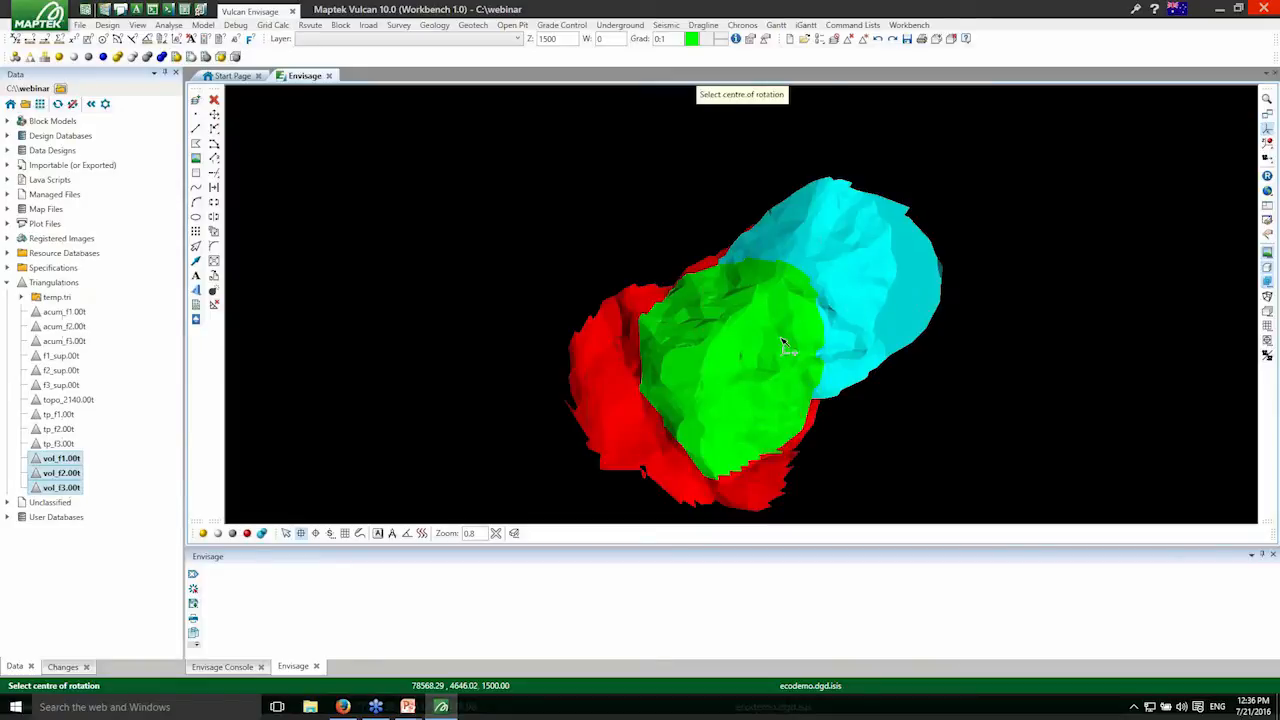
- Examine the three vol pit solids in 3D, highlighting individual solids to inspect how they adjoin
{"action": "left_click_drag", "start_coordinate": [778, 341], "coordinate": [706, 283]}
{"action": "right_click", "coordinate": [706, 283]}
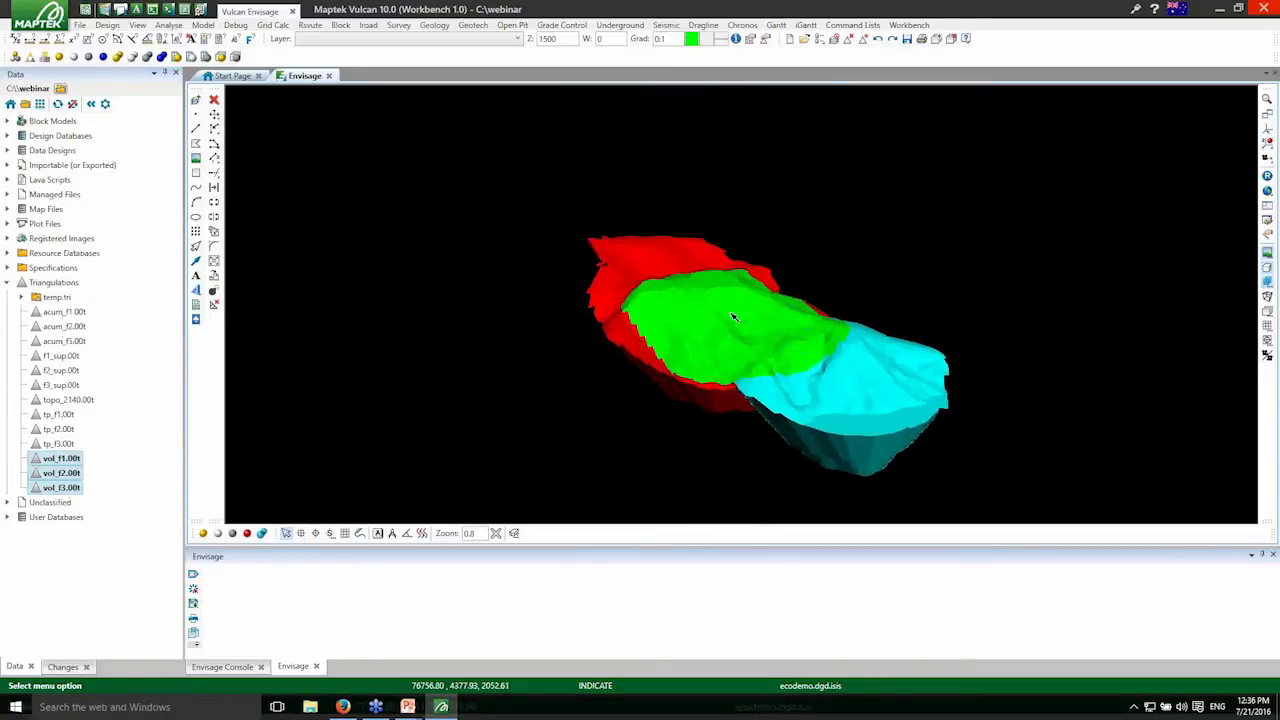
{"action": "scroll", "coordinate": [769, 340], "scroll_direction": "up", "scroll_amount": 3}
{"action": "left_click", "coordinate": [771, 340]}
{"action": "left_click", "coordinate": [917, 391]}
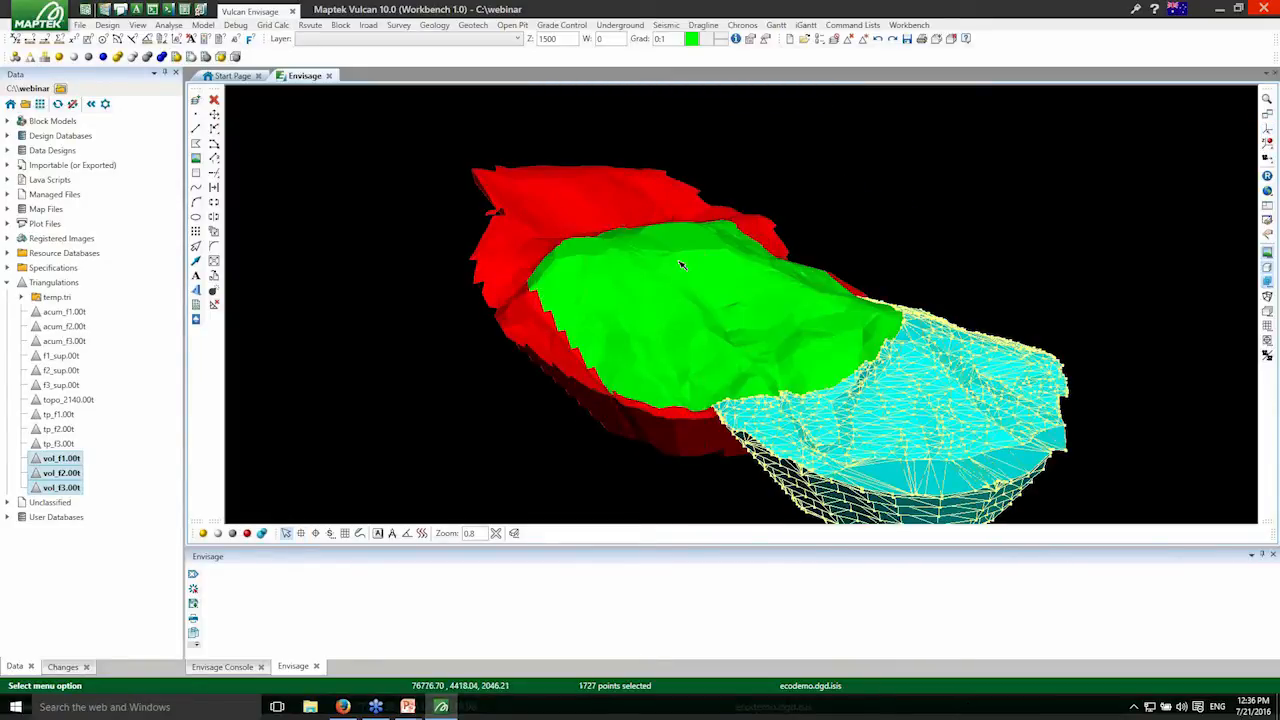
{"action": "scroll", "coordinate": [506, 166], "scroll_direction": "down", "scroll_amount": 1}
{"action": "scroll", "coordinate": [818, 341], "scroll_direction": "up", "scroll_amount": 1}
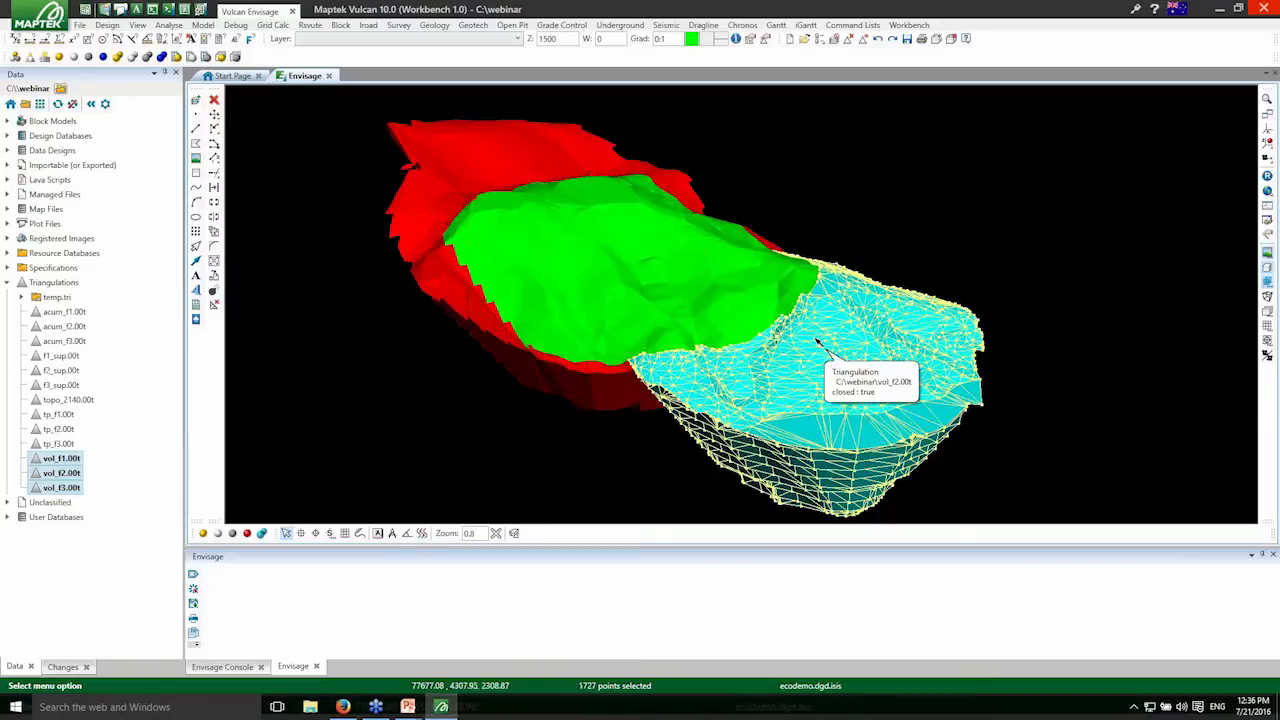
{"action": "left_click", "coordinate": [529, 169]}
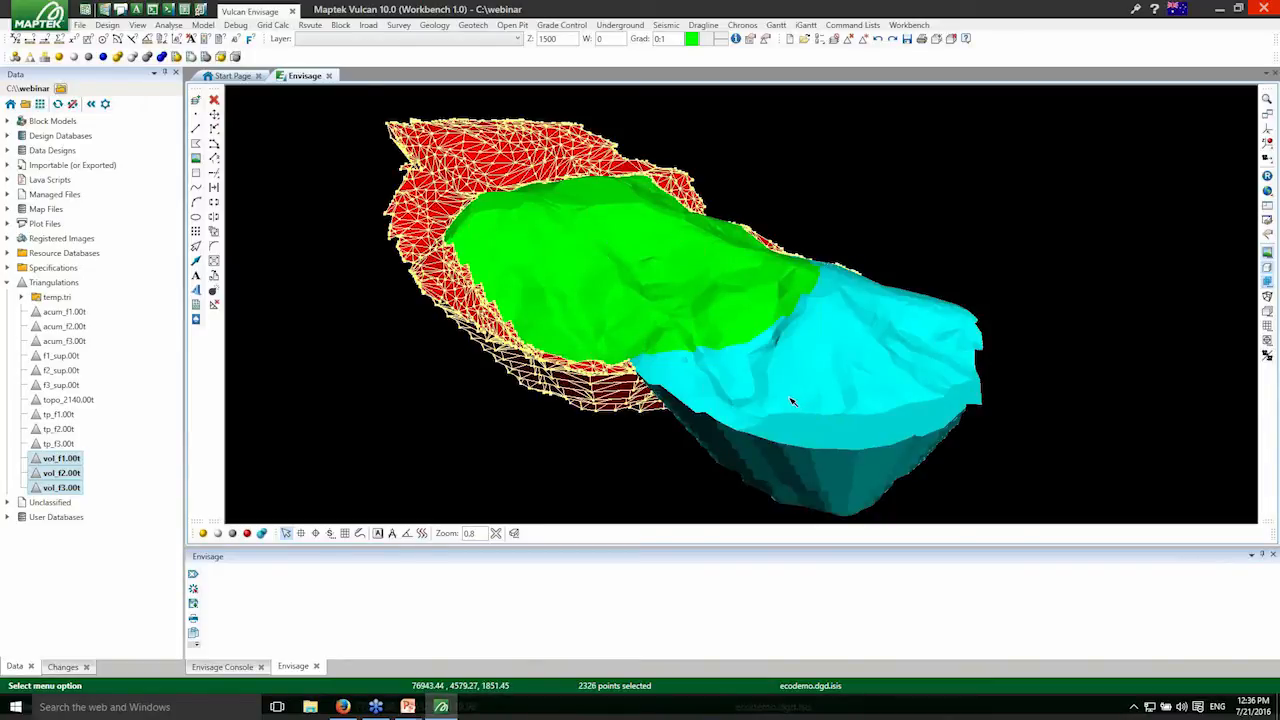
{"action": "mouse_move", "coordinate": [791, 401]}
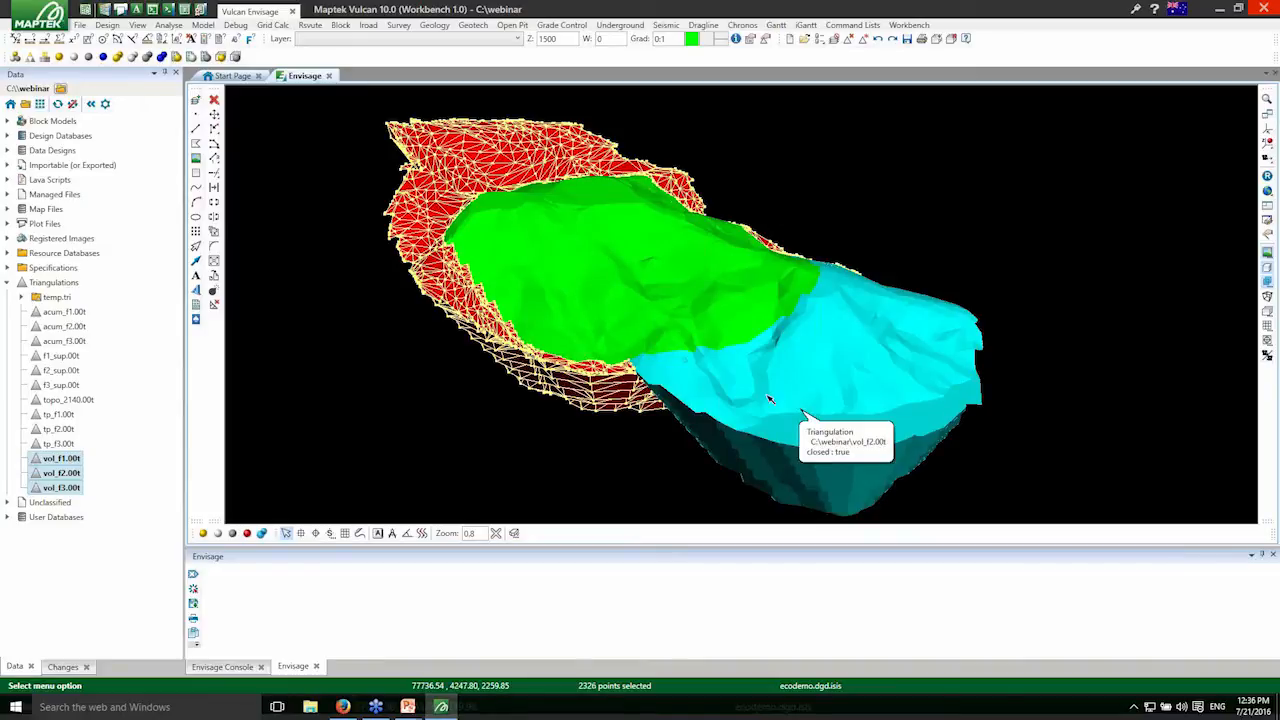
- Unload the three vol solids and load acum_f1.00t, acum_f2.00t and acum_f3.00t in their place
{"action": "left_click", "coordinate": [60, 460]}
{"action": "left_click", "coordinate": [62, 488], "text": "shift"}
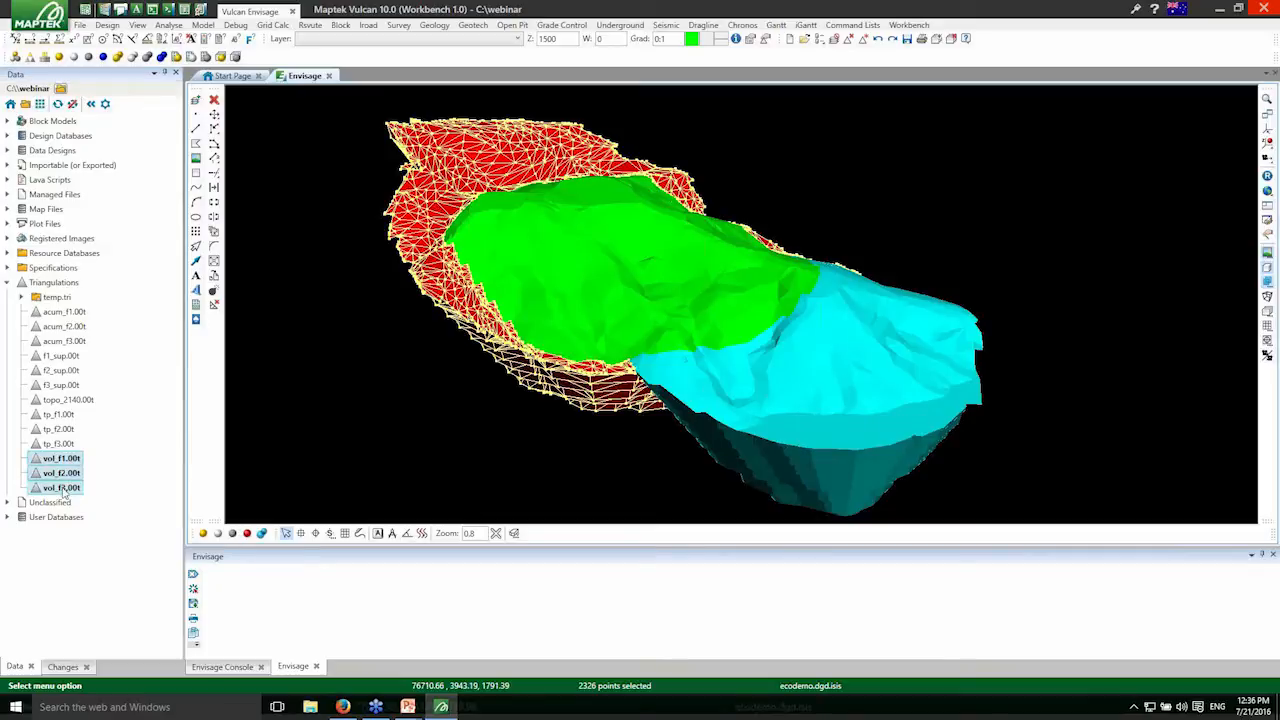
{"action": "right_click", "coordinate": [62, 488]}
{"action": "left_click", "coordinate": [90, 512]}
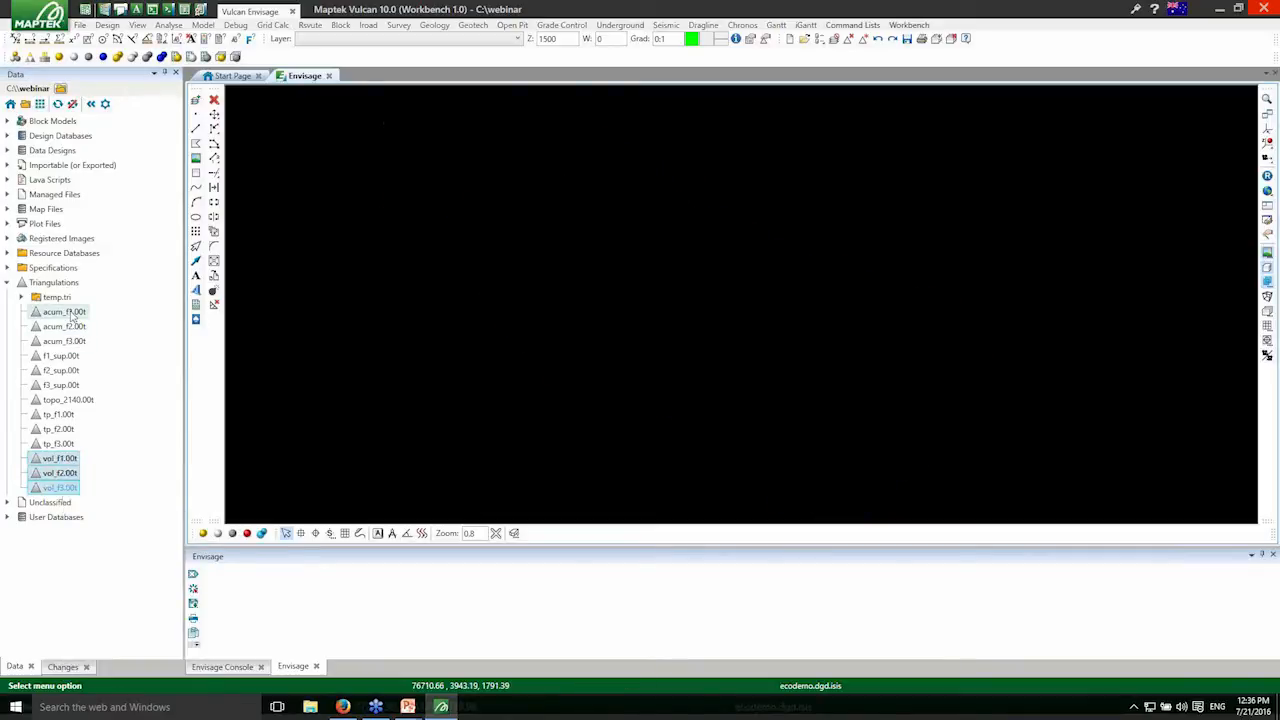
{"action": "left_click", "coordinate": [66, 312]}
{"action": "left_click", "coordinate": [78, 342], "text": "shift"}
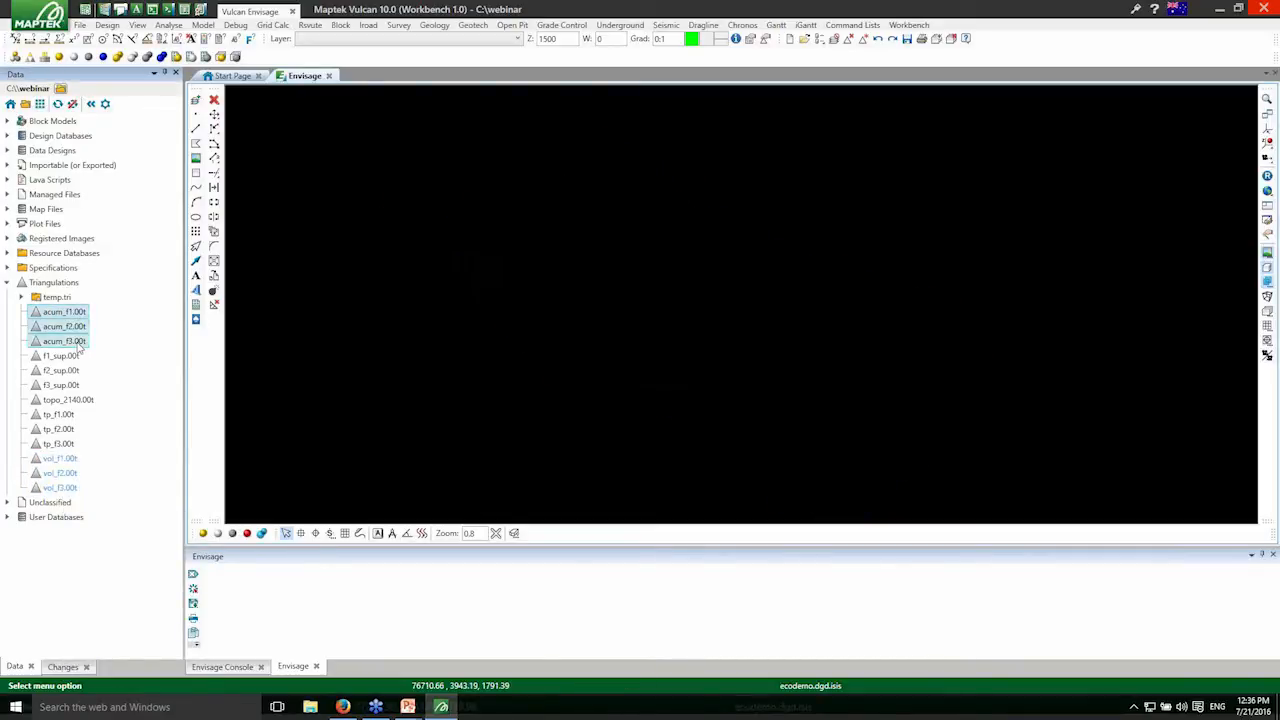
{"action": "right_click", "coordinate": [80, 341]}
{"action": "left_click", "coordinate": [100, 357]}
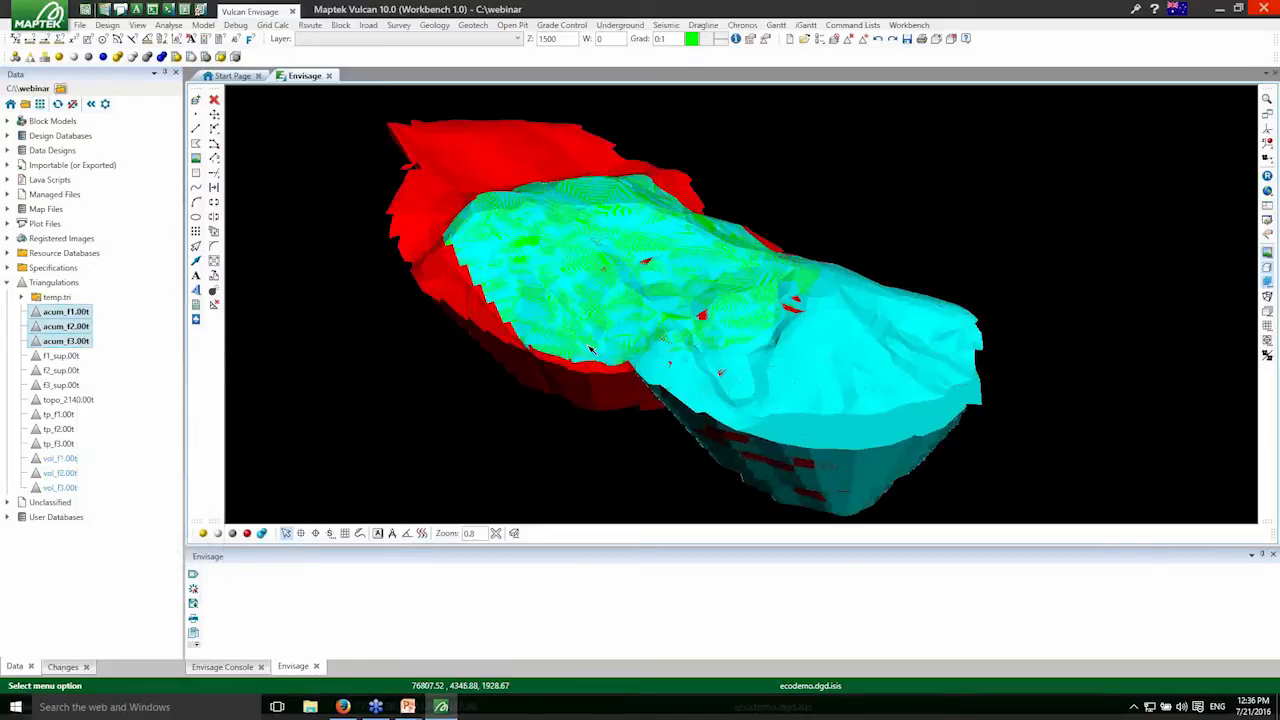
- Show section Points_0 of the xc set through the loaded solids and change the view background to white
{"action": "right_click", "coordinate": [1093, 535]}
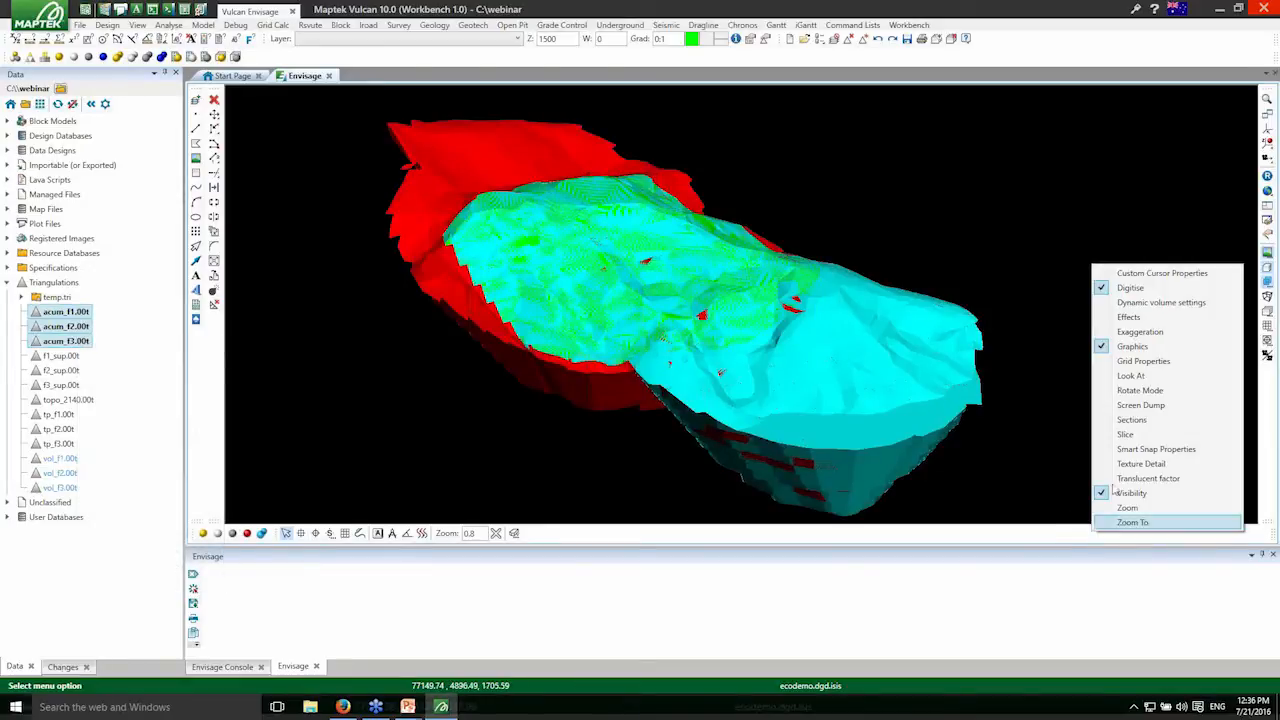
{"action": "left_click", "coordinate": [1126, 420]}
{"action": "left_click", "coordinate": [1100, 503]}
{"action": "scroll", "coordinate": [703, 380], "scroll_direction": "down", "scroll_amount": 3}
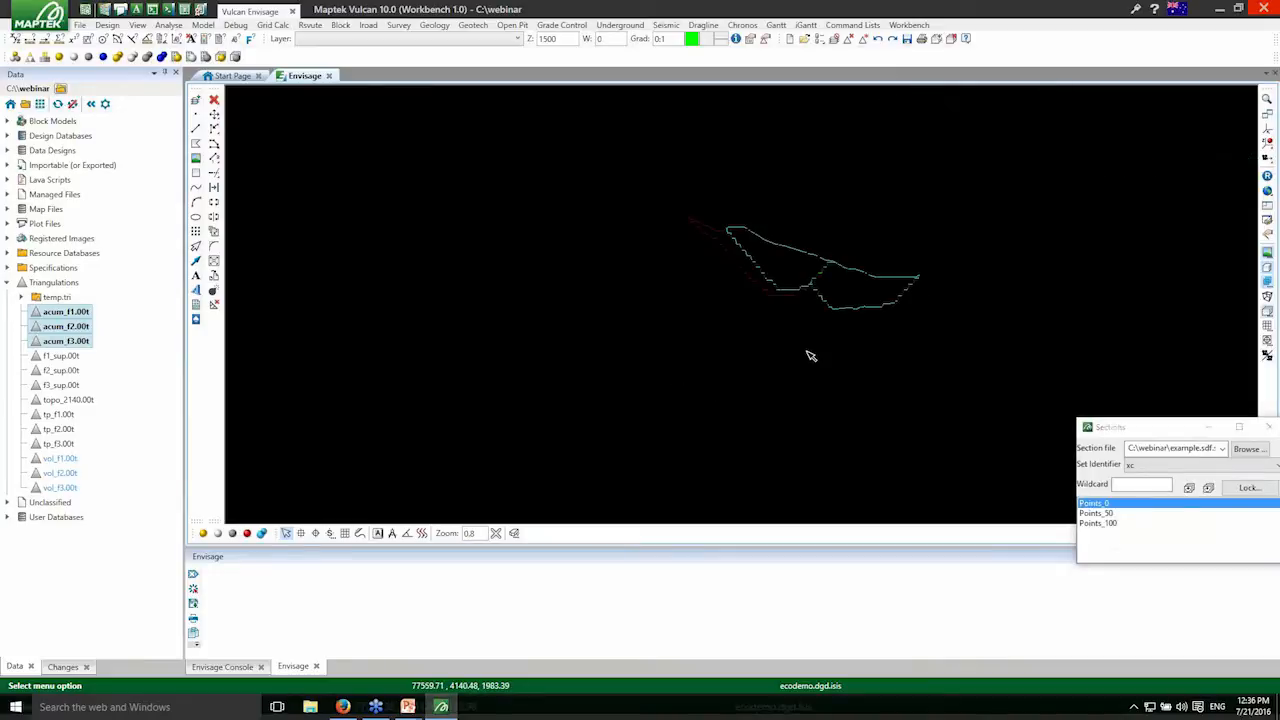
{"action": "key", "text": "b"}
- Highlight the acum solids one at a time in the section to examine how their outlines overlap
{"action": "scroll", "coordinate": [822, 305], "scroll_direction": "up", "scroll_amount": 1}
{"action": "scroll", "coordinate": [805, 292], "scroll_direction": "down", "scroll_amount": 1}
{"action": "scroll", "coordinate": [820, 266], "scroll_direction": "up", "scroll_amount": 1}
{"action": "scroll", "coordinate": [810, 268], "scroll_direction": "up", "scroll_amount": 1}
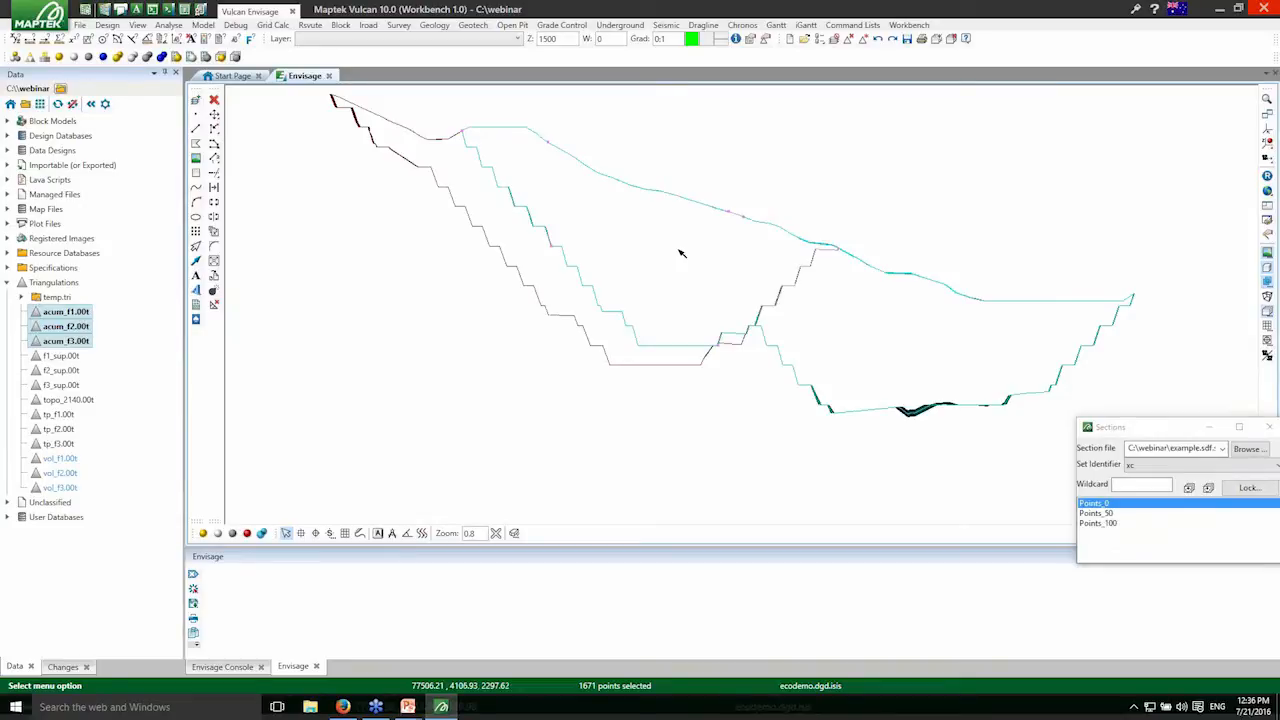
{"action": "left_click", "coordinate": [795, 371]}
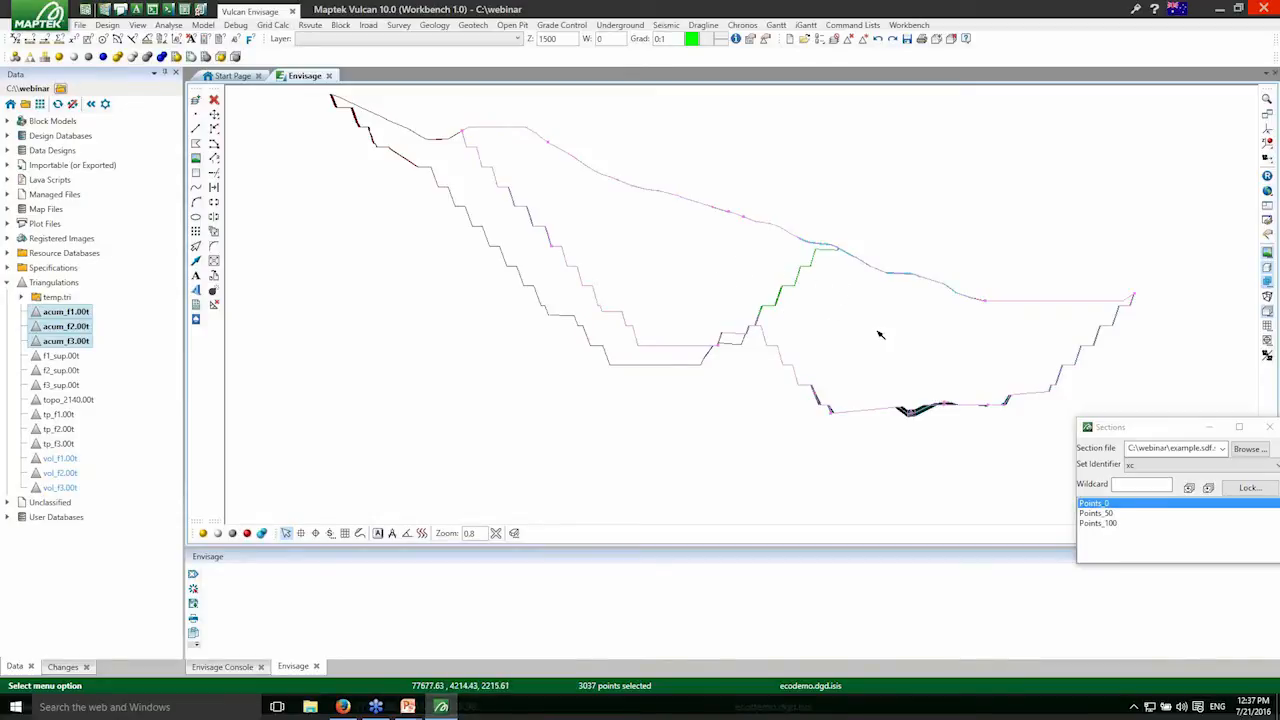
{"action": "left_click", "coordinate": [690, 296]}
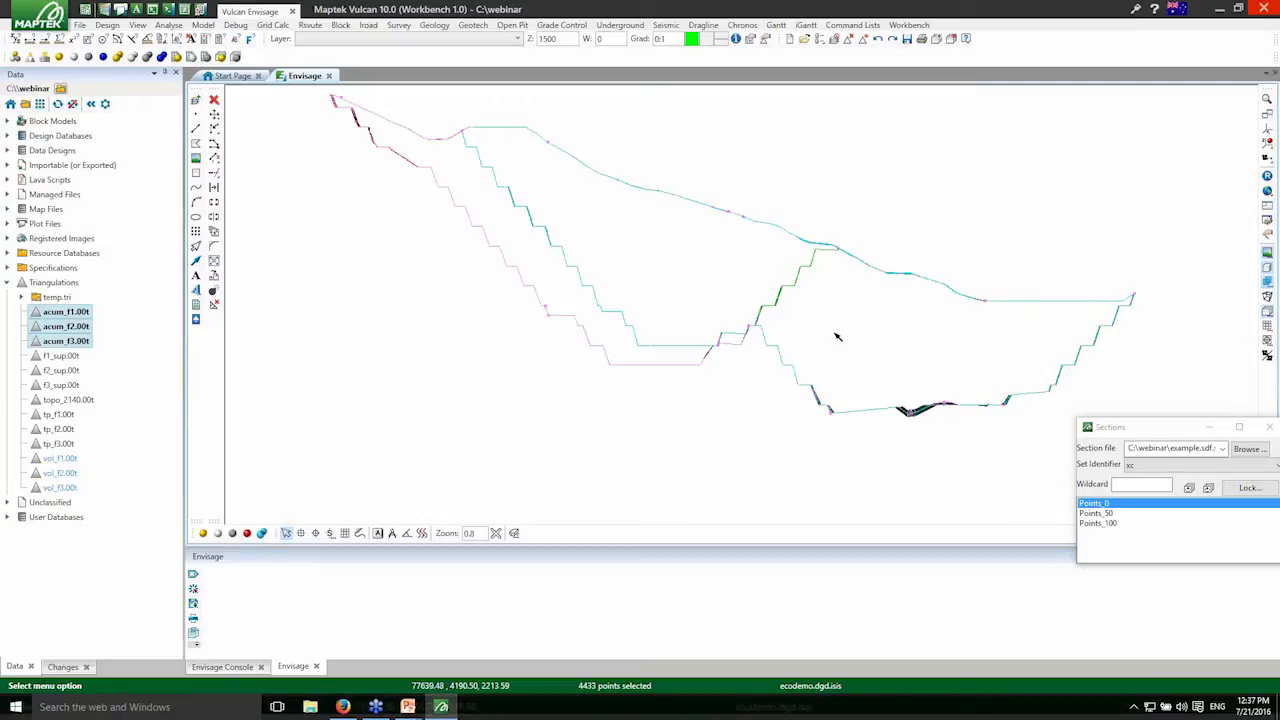
- Unload the acum solids and load the surfaces f1_sup.00t, f2_sup.00t, f3_sup.00t and topo_2140.00t in the section view
{"action": "right_click", "coordinate": [84, 341]}
{"action": "left_click", "coordinate": [112, 362]}
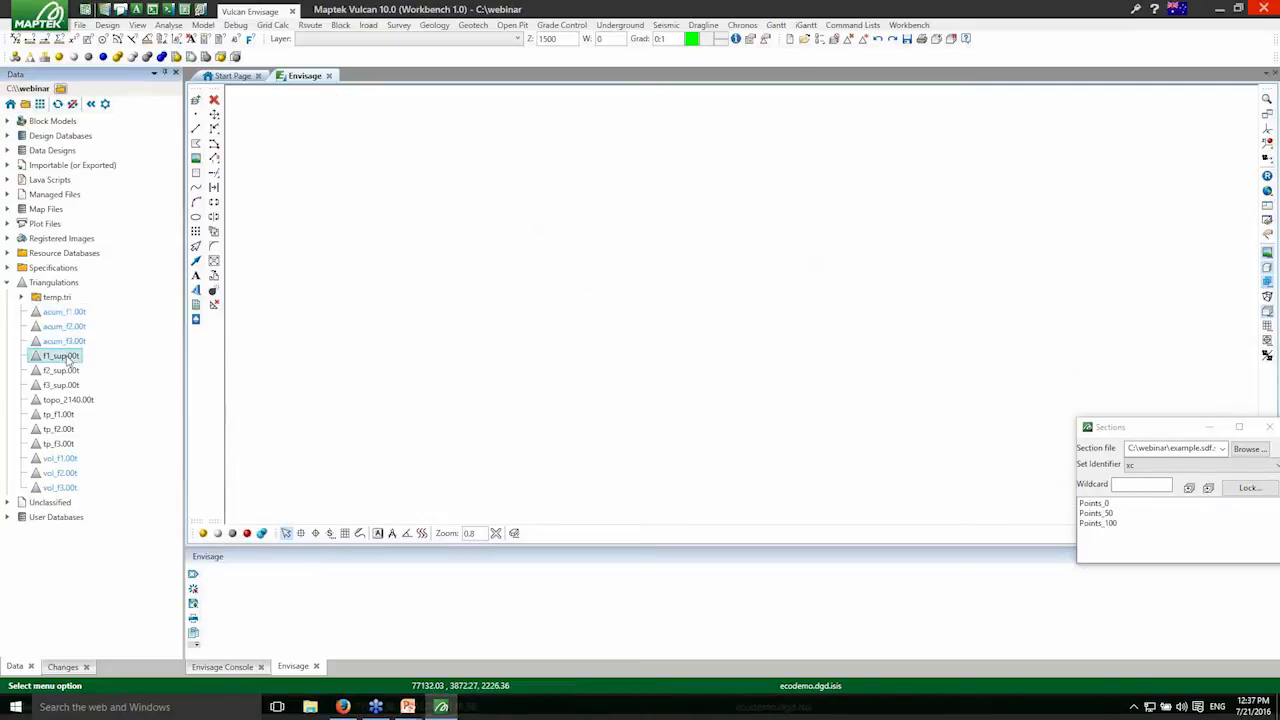
{"action": "left_click", "coordinate": [68, 386], "text": "shift"}
{"action": "right_click", "coordinate": [68, 386]}
{"action": "left_click", "coordinate": [100, 403]}
{"action": "scroll", "coordinate": [566, 404], "scroll_direction": "up", "scroll_amount": 2}
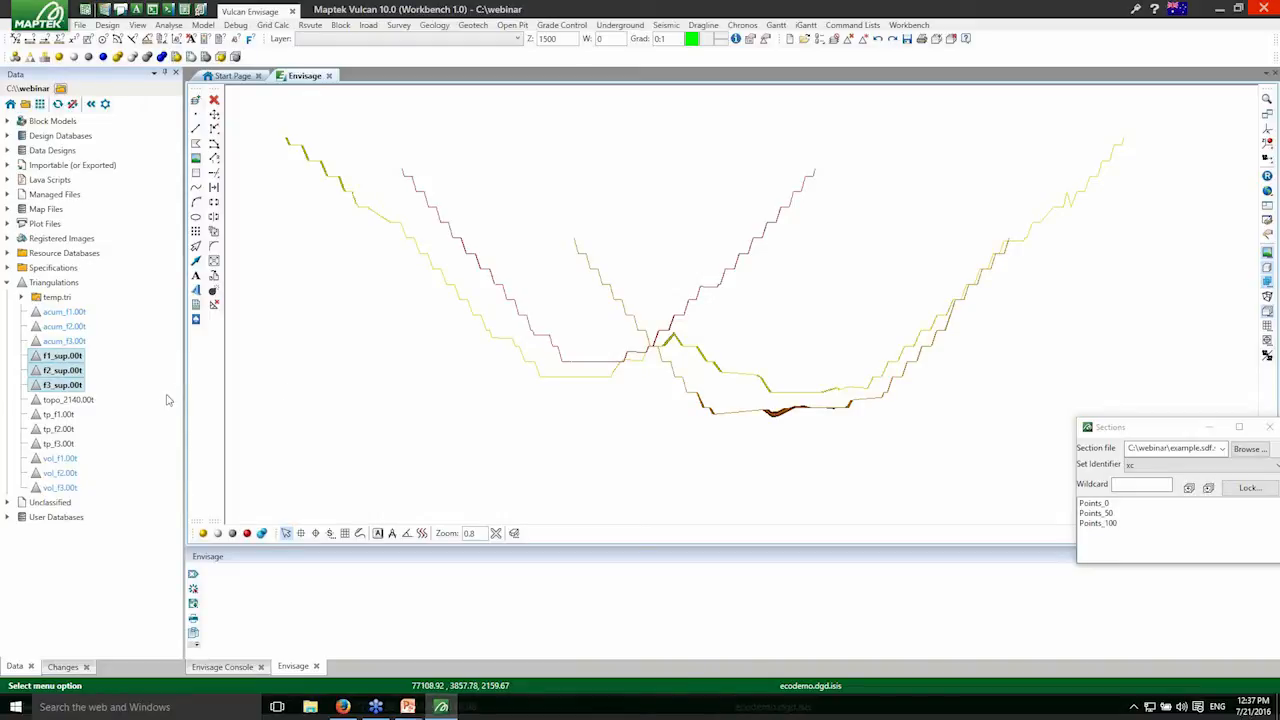
{"action": "left_click", "coordinate": [78, 400]}
{"action": "left_click_drag", "start_coordinate": [78, 400], "coordinate": [466, 200]}
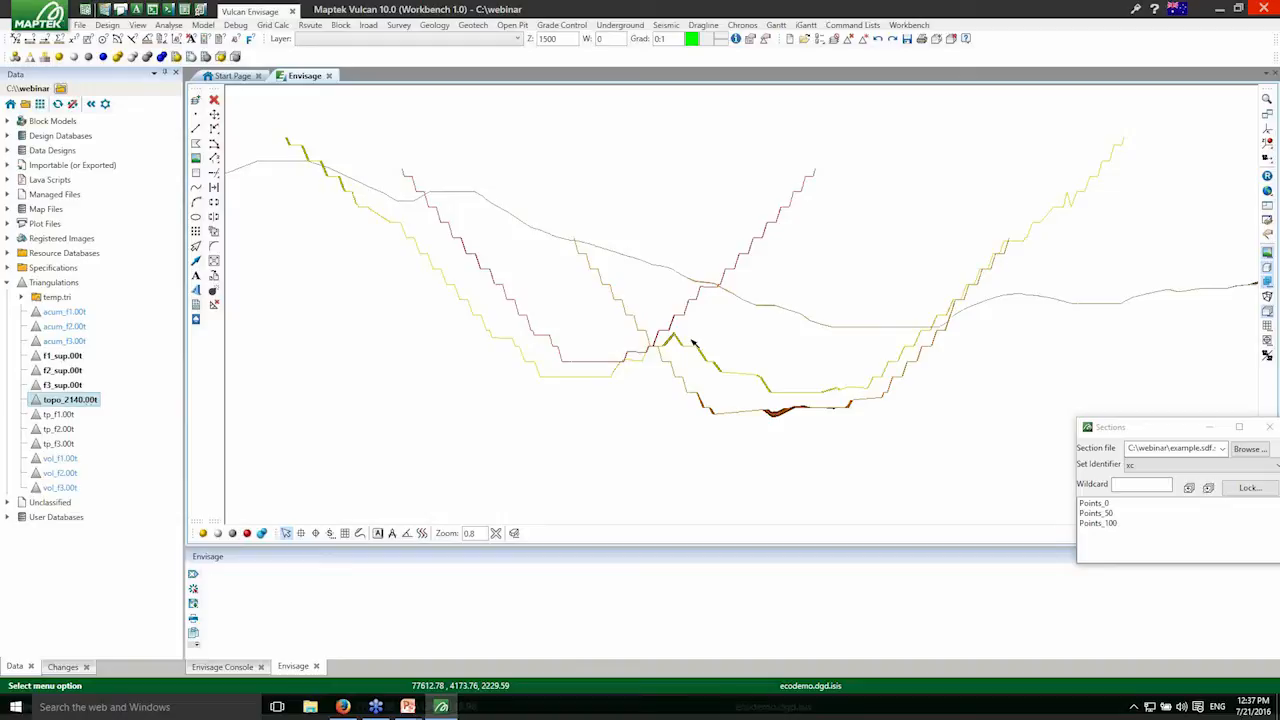
- Unload the sup and topography surfaces, and load vol_f1.00t, vol_f2.00t and vol_f3.00t in a full plan view
{"action": "left_click", "coordinate": [74, 358]}
{"action": "left_click", "coordinate": [77, 400], "text": "shift"}
{"action": "right_click", "coordinate": [77, 399]}
{"action": "left_click", "coordinate": [106, 422]}
{"action": "left_click", "coordinate": [59, 458]}
{"action": "left_click", "coordinate": [62, 488], "text": "shift"}
{"action": "right_click", "coordinate": [62, 488]}
{"action": "left_click", "coordinate": [114, 248]}
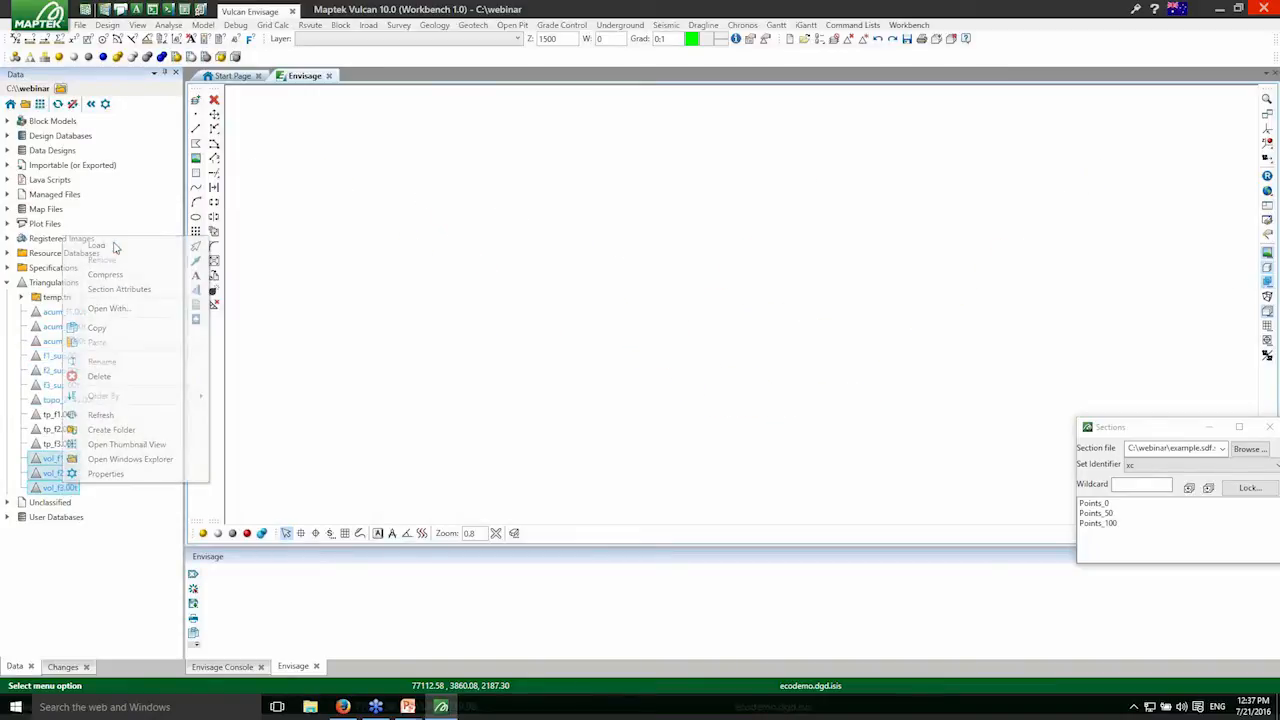
{"action": "left_click", "coordinate": [1267, 190]}
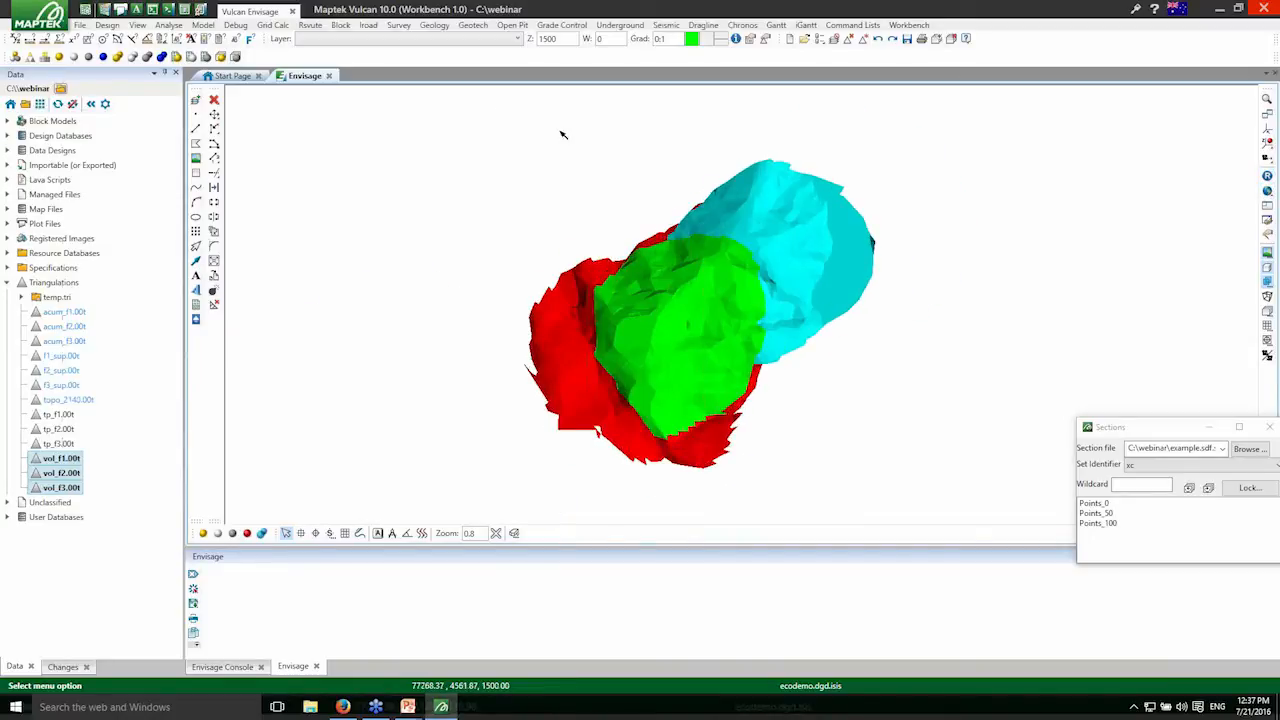
- Open the block model's Maptek Evolution Model setup with specification file webinar.evo_spec, and list the variables of ecodemo_op.bmf
{"action": "left_click", "coordinate": [341, 25]}
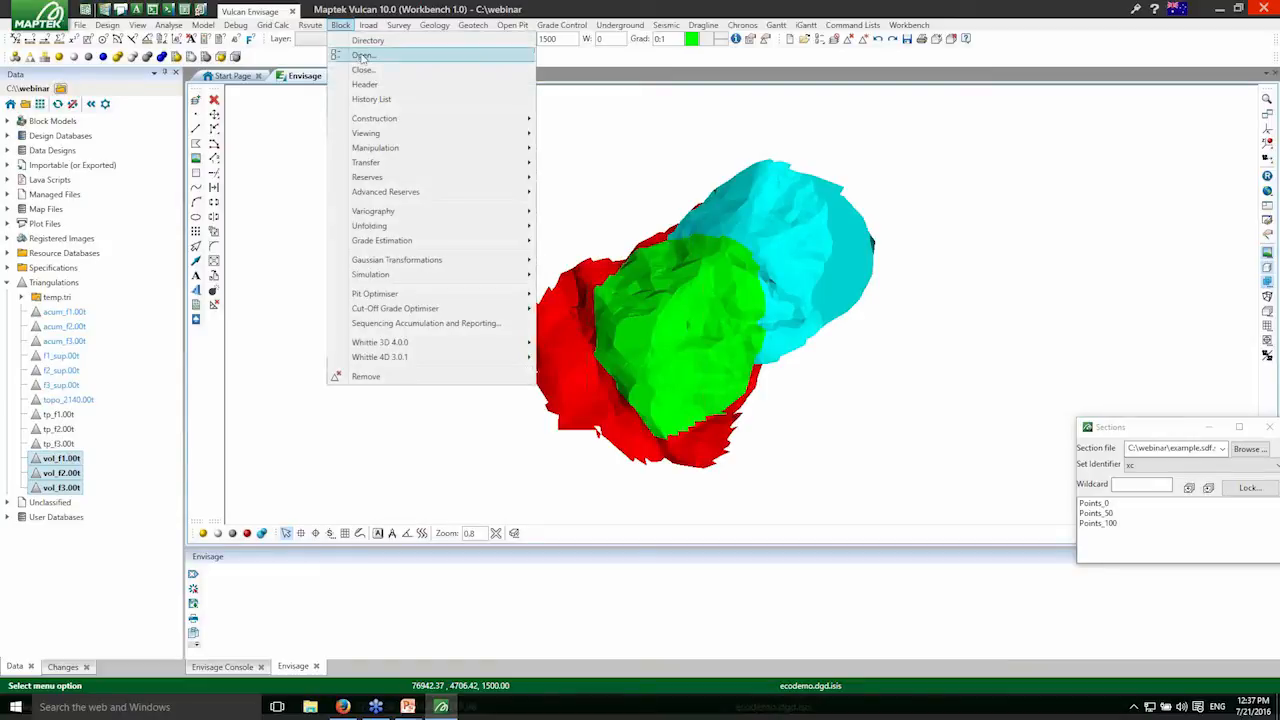
{"action": "mouse_move", "coordinate": [405, 150]}
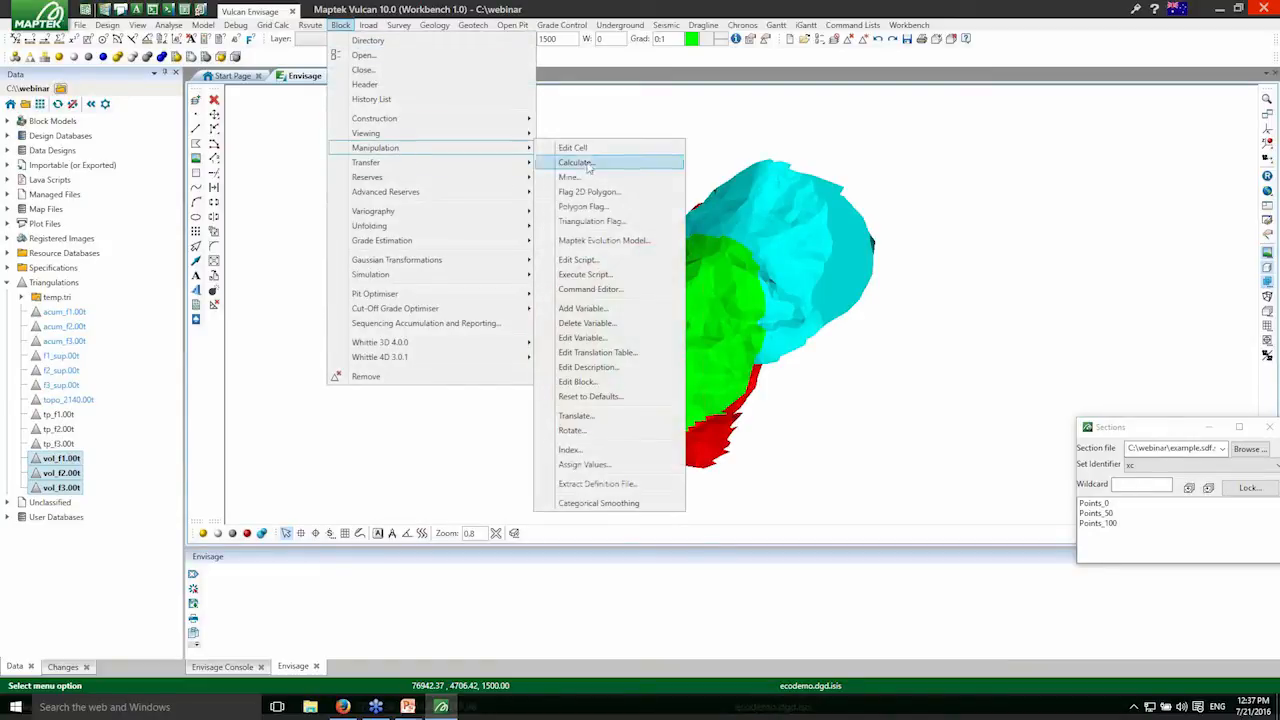
{"action": "left_click", "coordinate": [609, 241]}
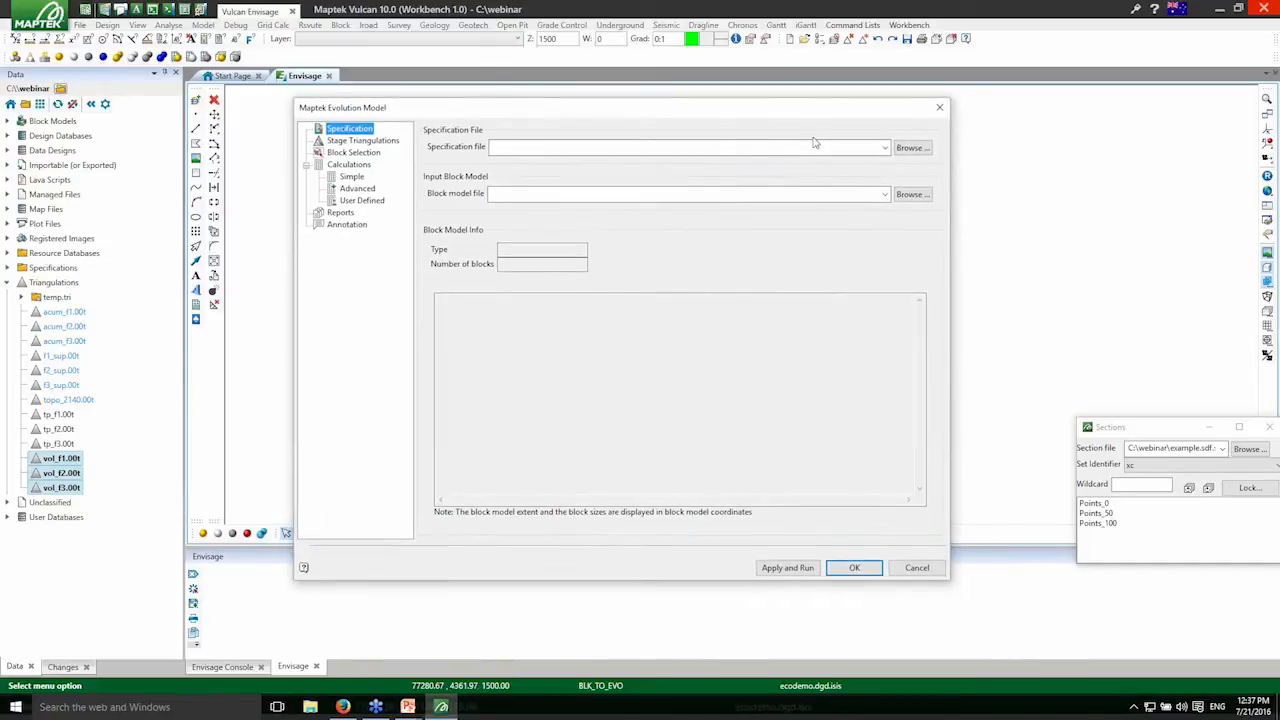
{"action": "left_click", "coordinate": [885, 147]}
{"action": "left_click", "coordinate": [729, 158]}
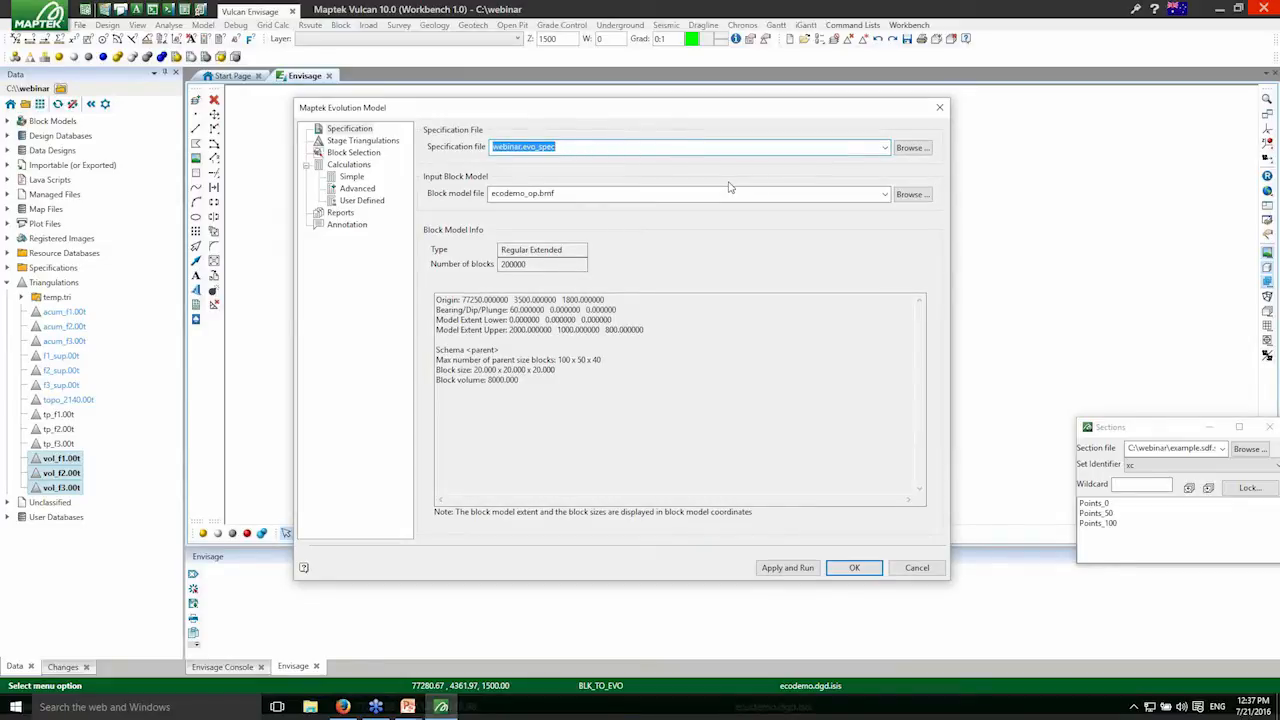
{"action": "left_click", "coordinate": [8, 121]}
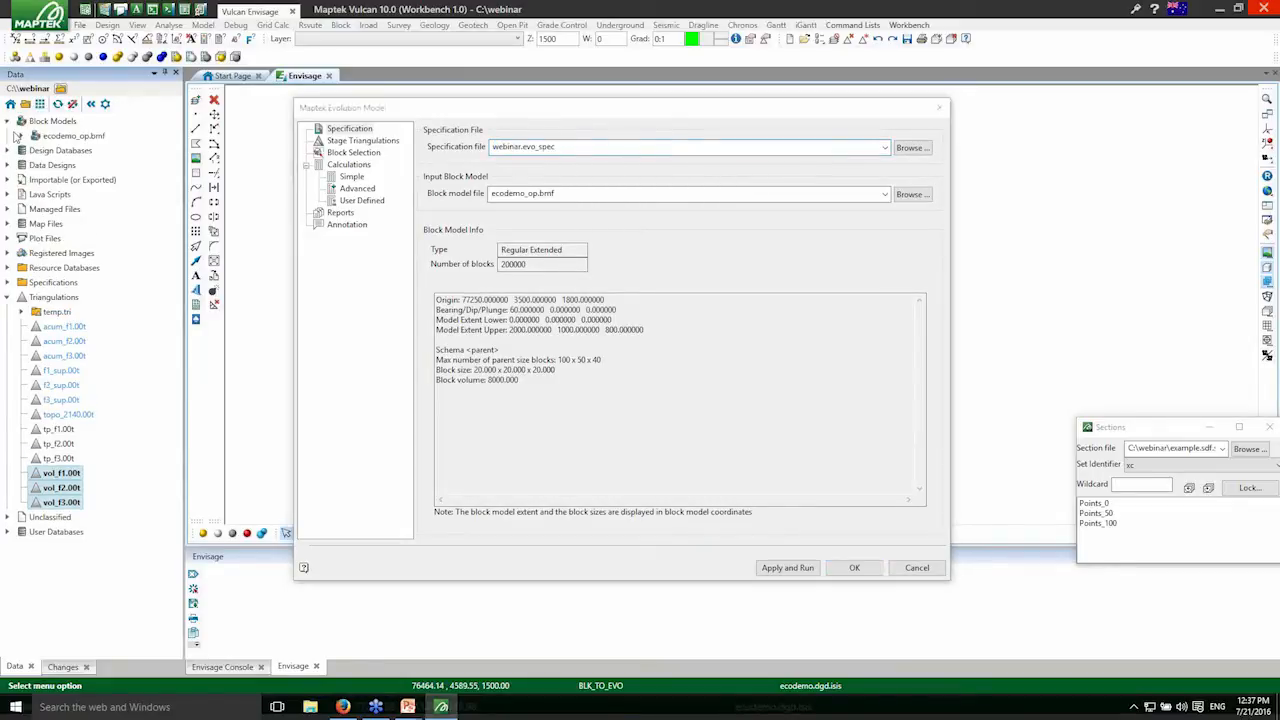
{"action": "left_click", "coordinate": [22, 136]}
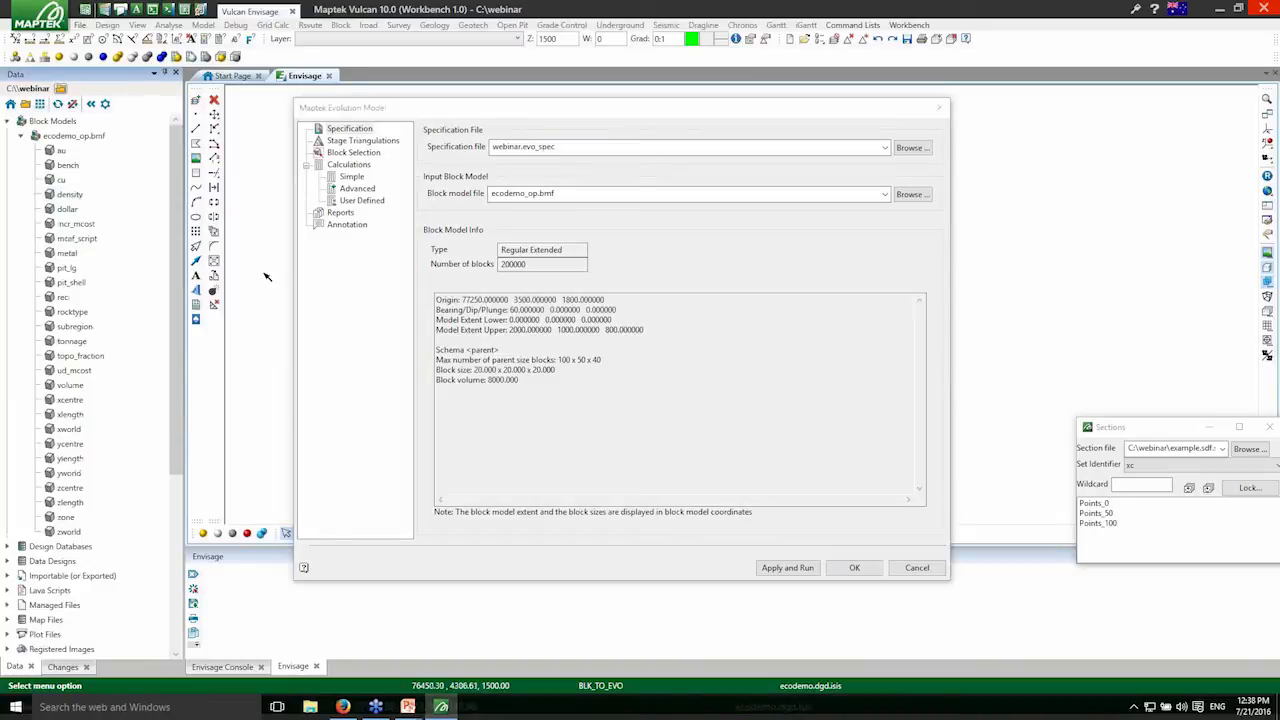
- Add all triangulations loaded on screen to the Evolution model's stage triangulations table
{"action": "left_click", "coordinate": [356, 142]}
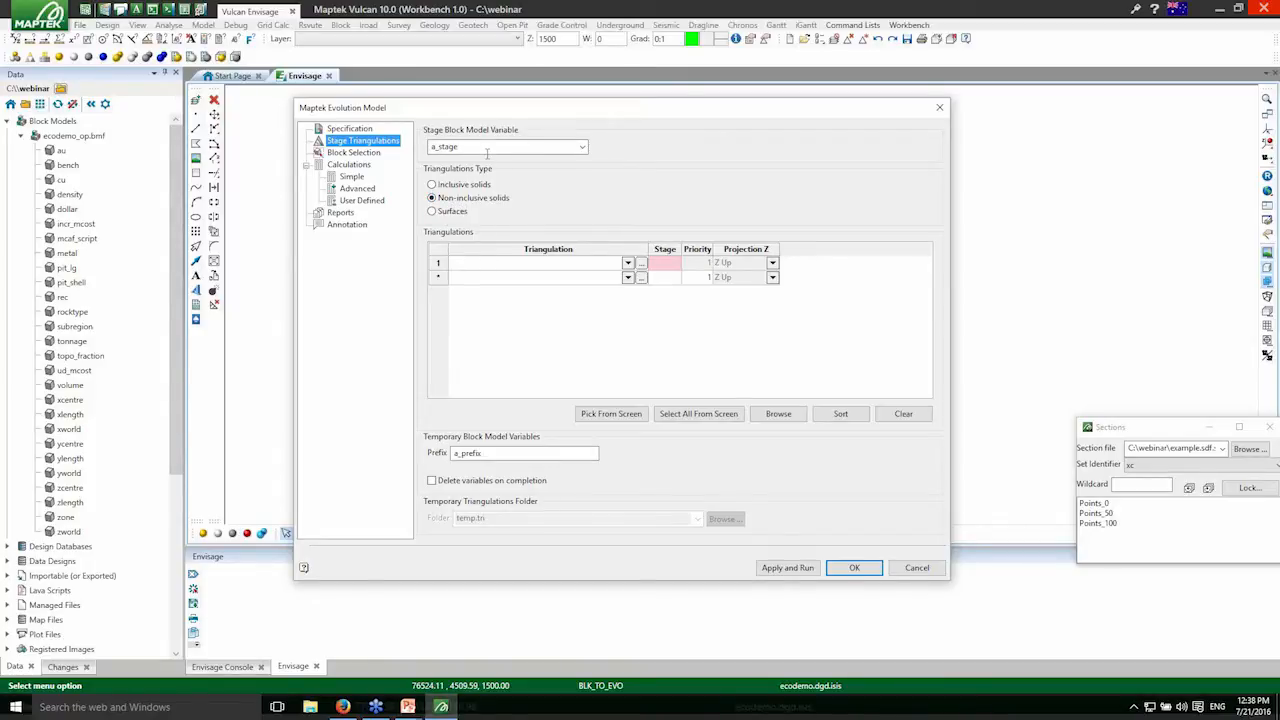
{"action": "left_click_drag", "start_coordinate": [485, 115], "coordinate": [832, 126]}
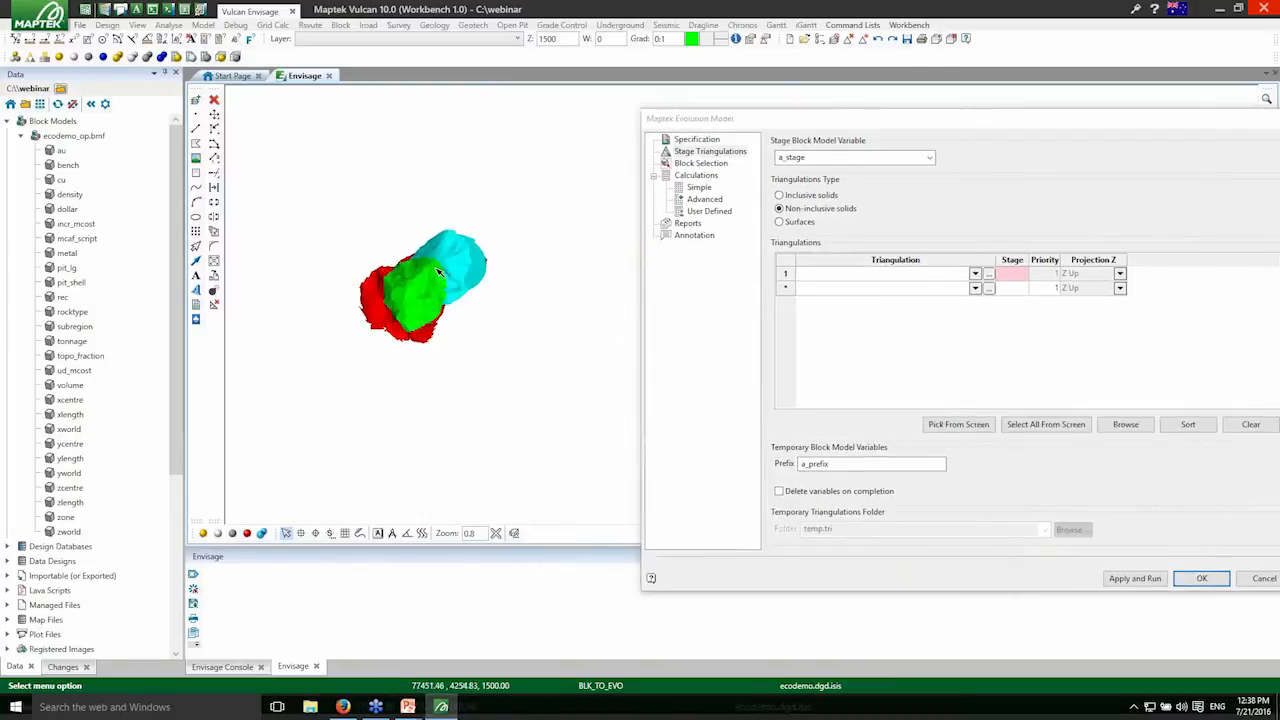
{"action": "left_click_drag", "start_coordinate": [730, 122], "coordinate": [587, 77]}
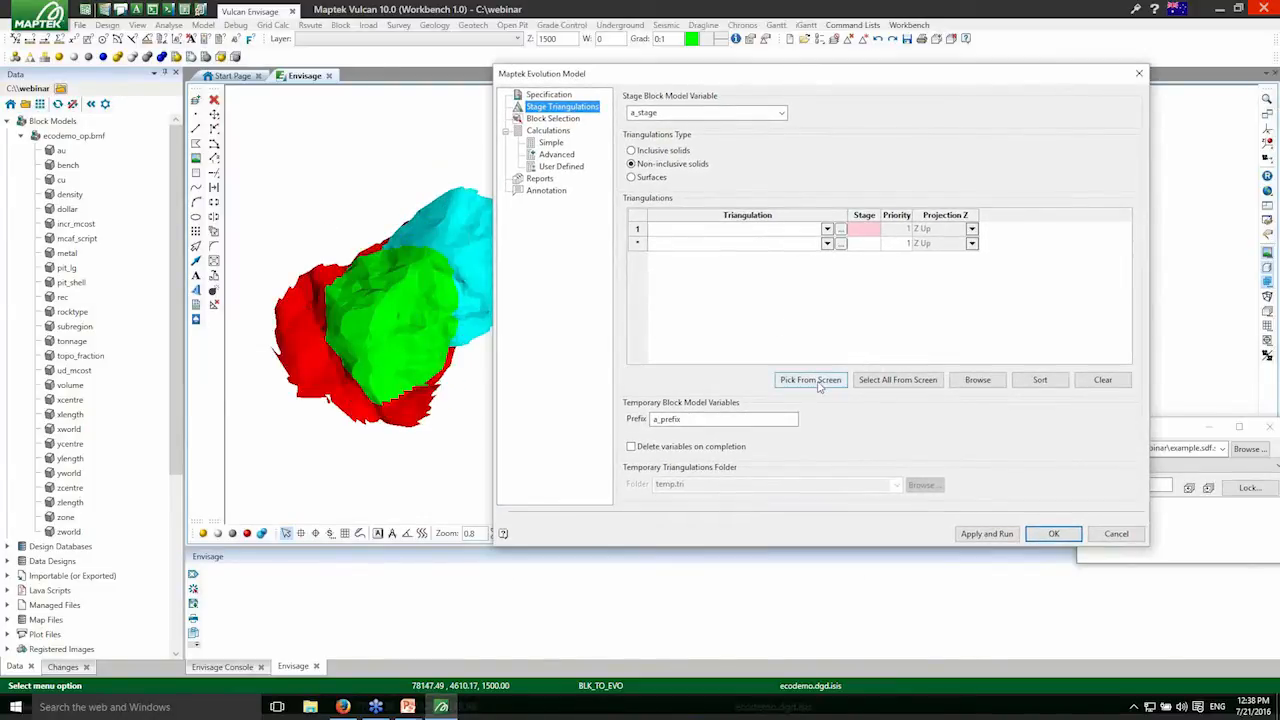
{"action": "left_click", "coordinate": [898, 386]}
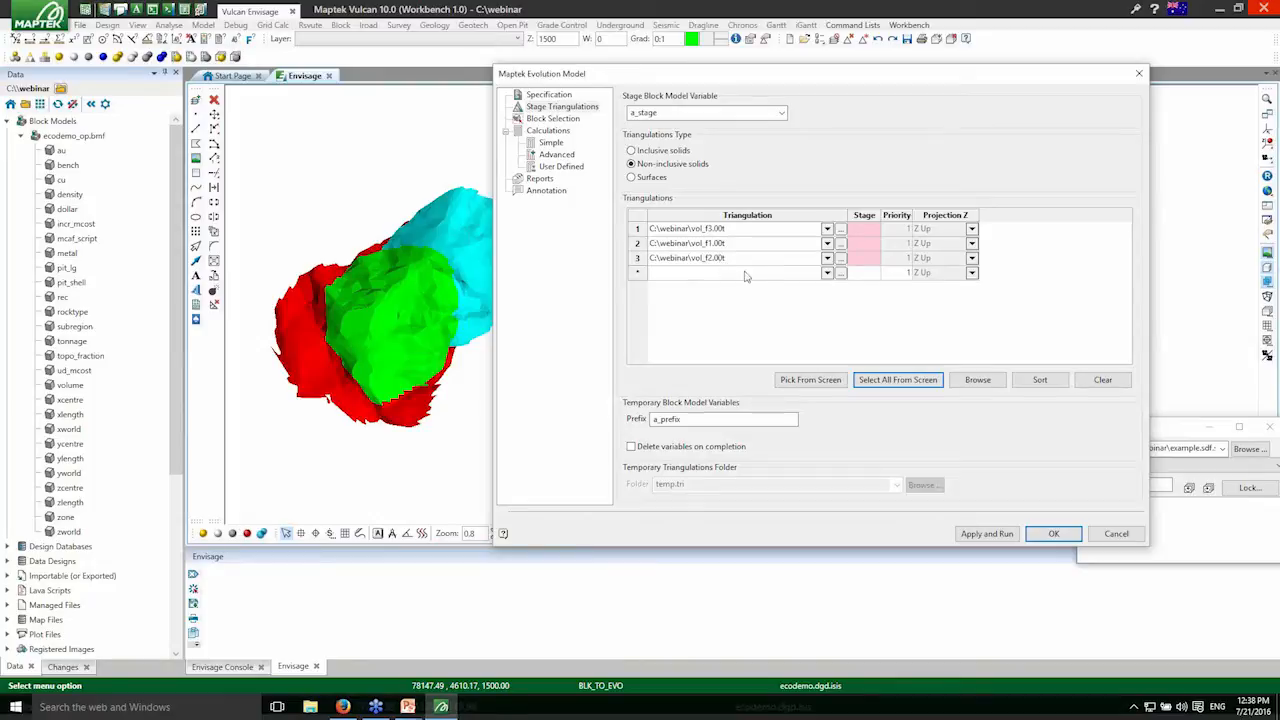
- Sort the stage triangulations and assign stage 1 to vol_f1.00t, stage 2 to vol_f2.00t and stage 3 to vol_f3.00t
{"action": "left_click", "coordinate": [1040, 380]}
{"action": "left_click", "coordinate": [862, 232]}
{"action": "type", "text": "1"}
{"action": "left_click", "coordinate": [868, 245]}
{"action": "type", "text": "2"}
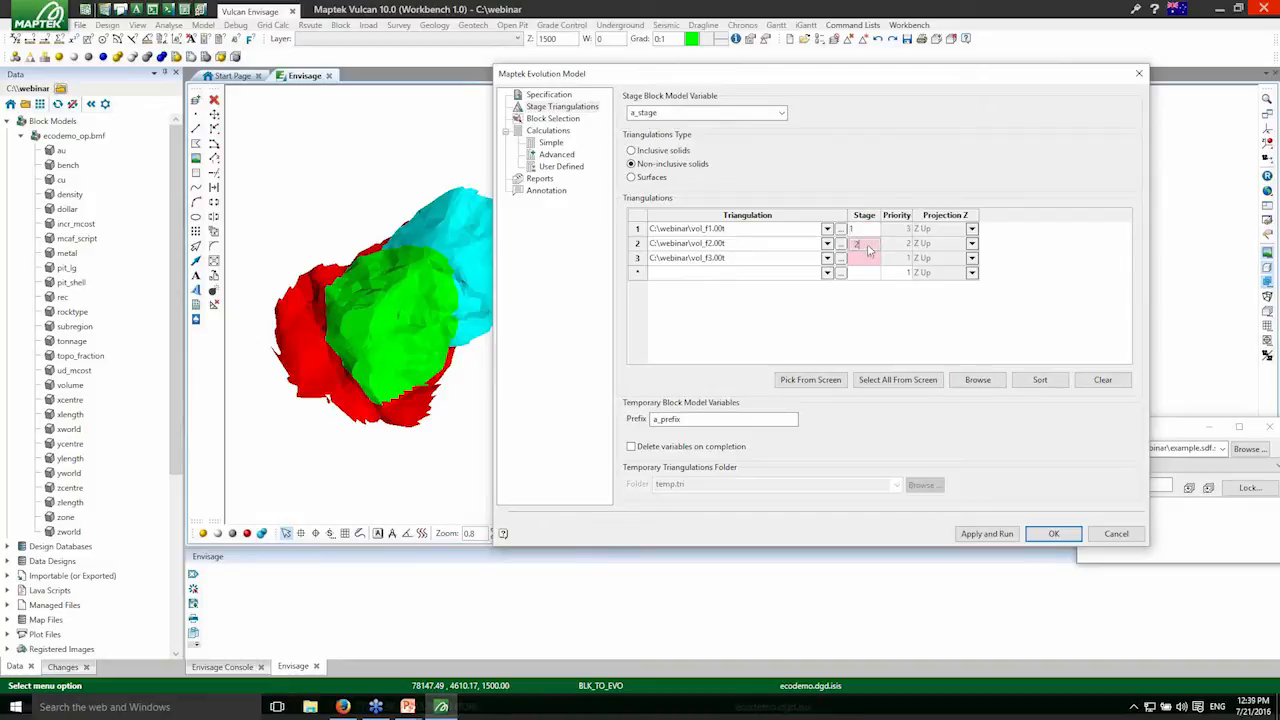
{"action": "left_click", "coordinate": [868, 259]}
{"action": "type", "text": "3"}
{"action": "left_click", "coordinate": [872, 245]}
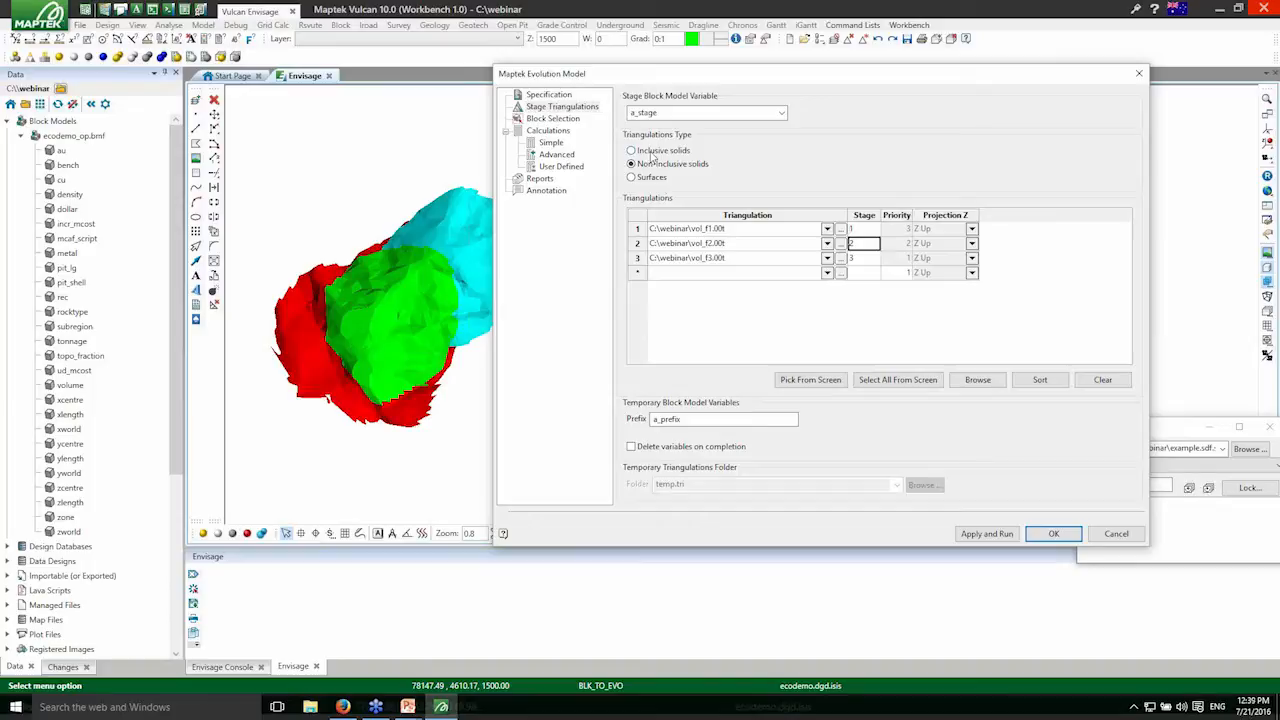
- Compare the Inclusive solids and Surfaces triangulation types, return to Non-inclusive solids, and highlight the temporary variable prefix
{"action": "left_click", "coordinate": [652, 155]}
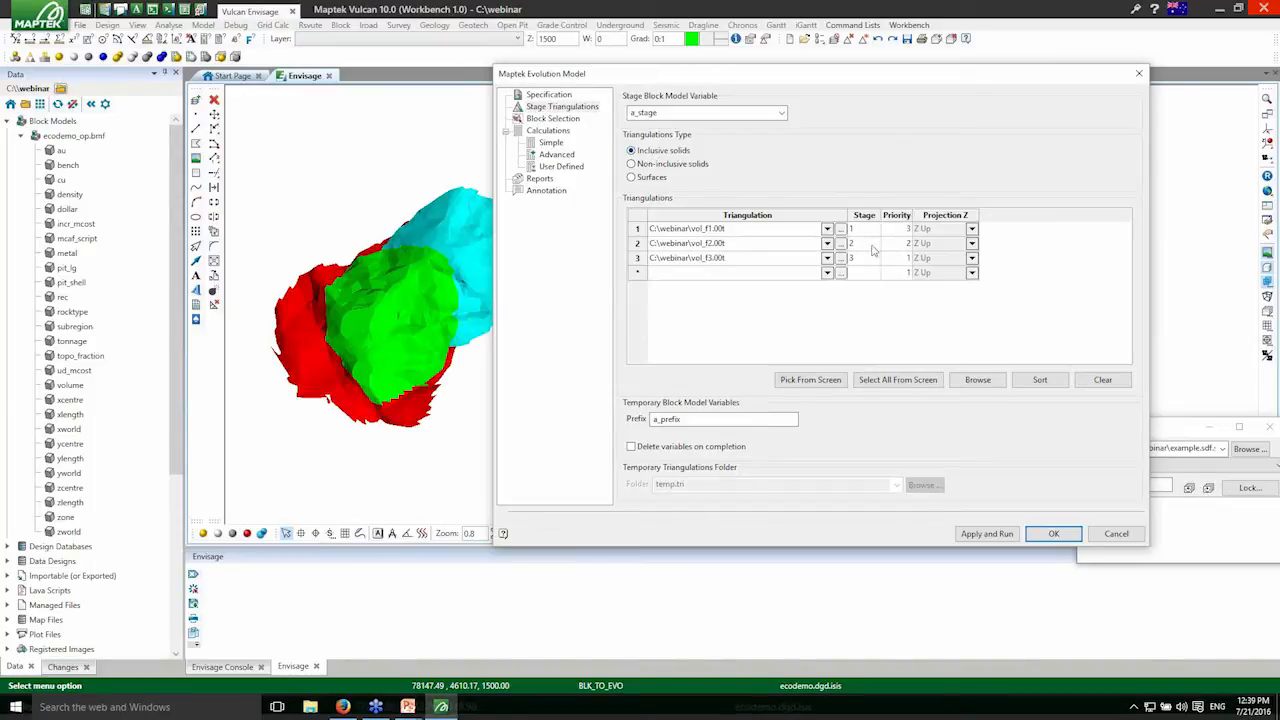
{"action": "left_click", "coordinate": [636, 178]}
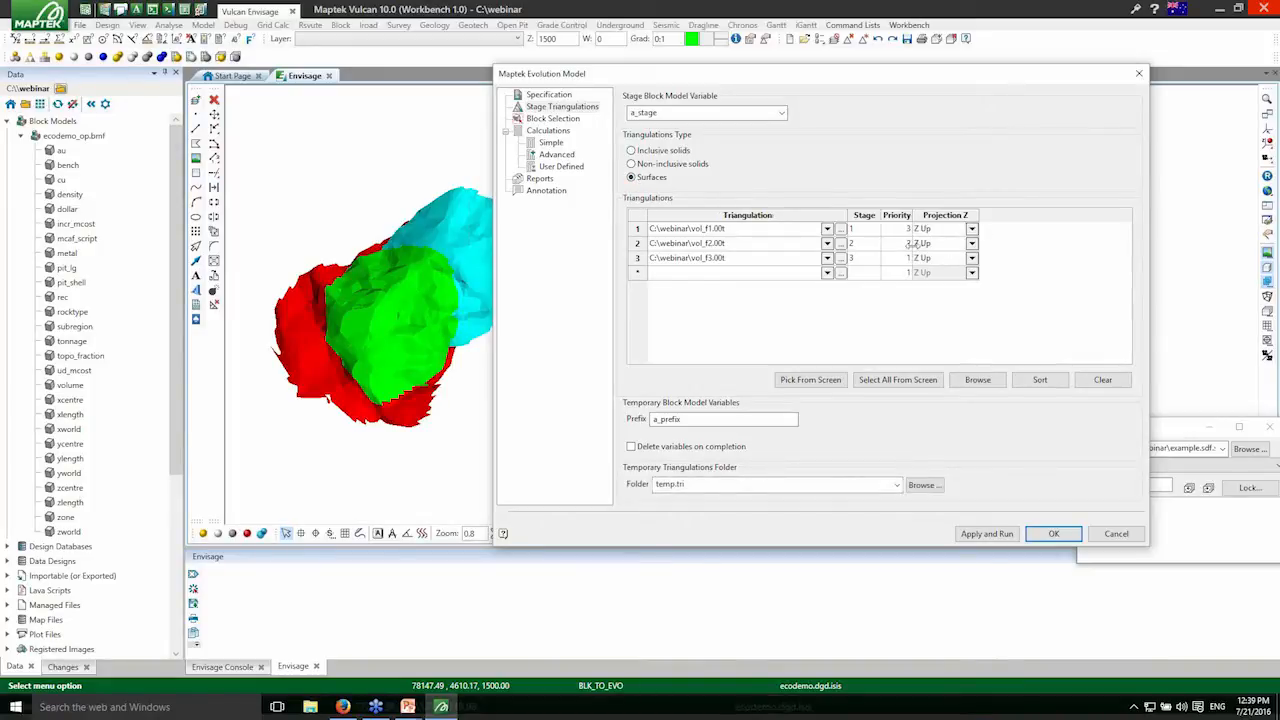
{"action": "left_click", "coordinate": [678, 165]}
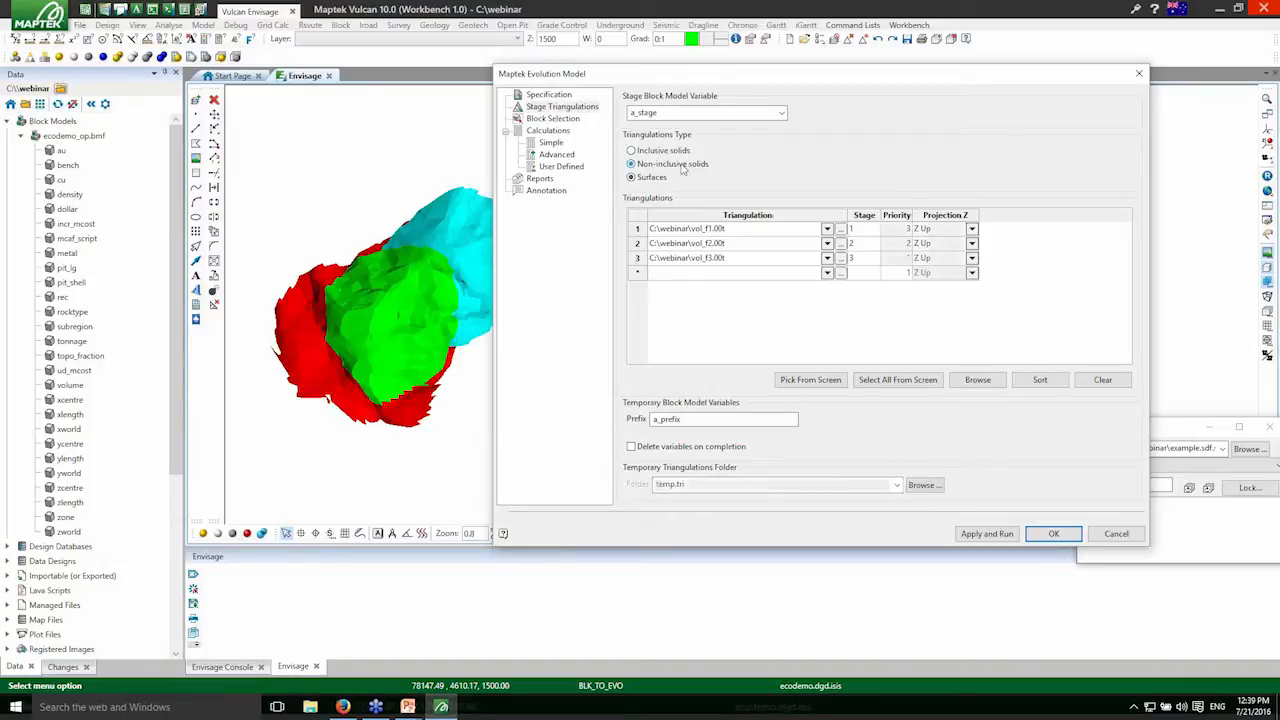
{"action": "left_click_drag", "start_coordinate": [697, 420], "coordinate": [637, 427]}
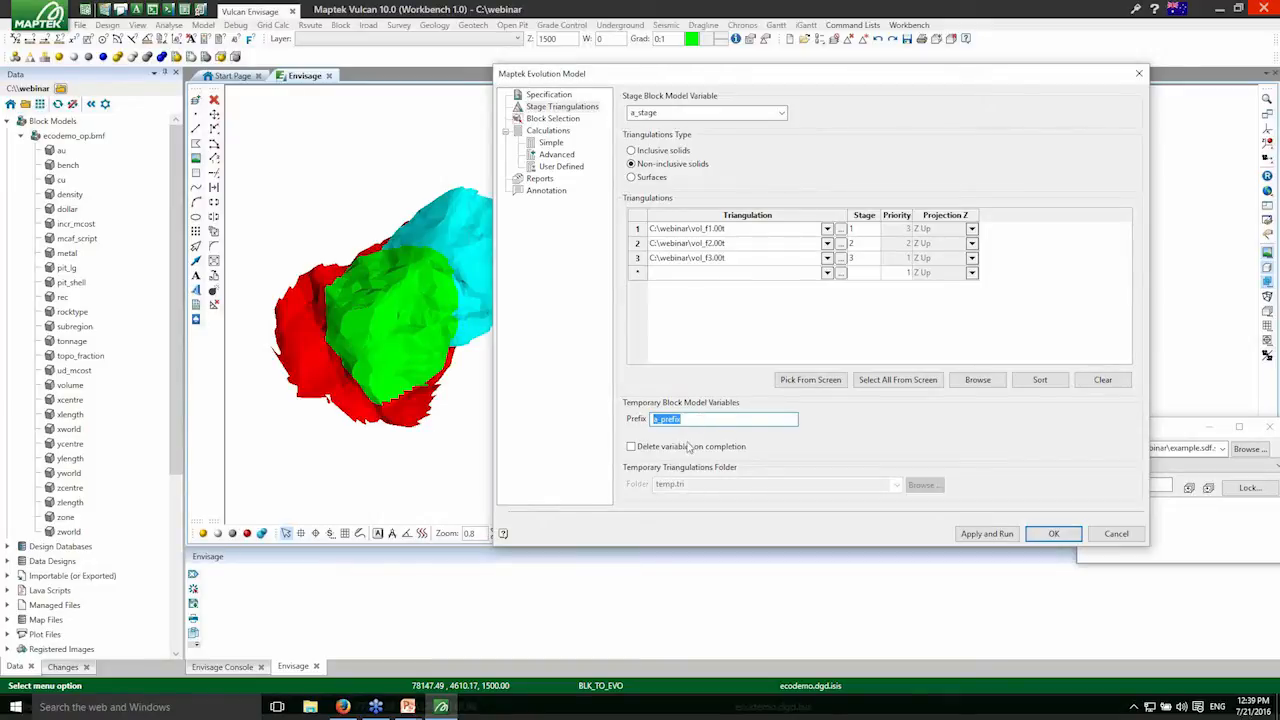
- Review the block selection, basic calculation, report and annotation settings, keeping blocks flagged by majority volume
{"action": "left_click", "coordinate": [545, 119]}
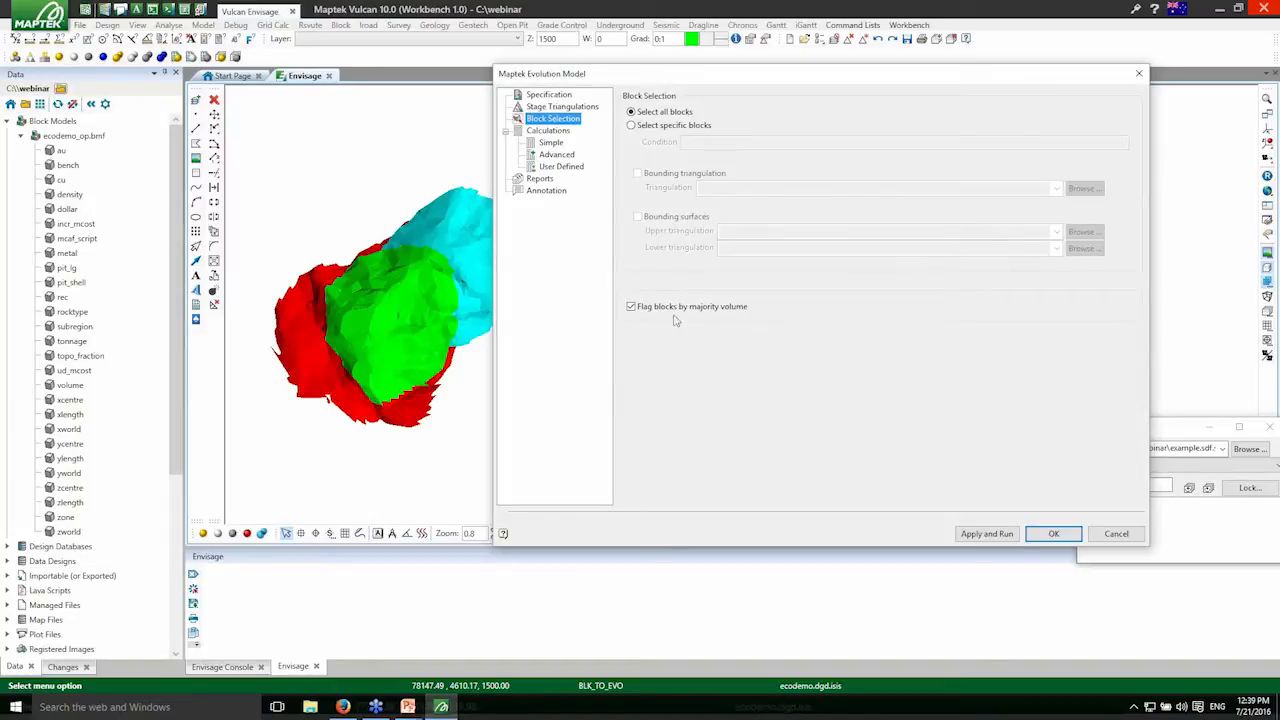
{"action": "left_click", "coordinate": [631, 307]}
{"action": "left_click", "coordinate": [631, 309]}
{"action": "left_click", "coordinate": [546, 131]}
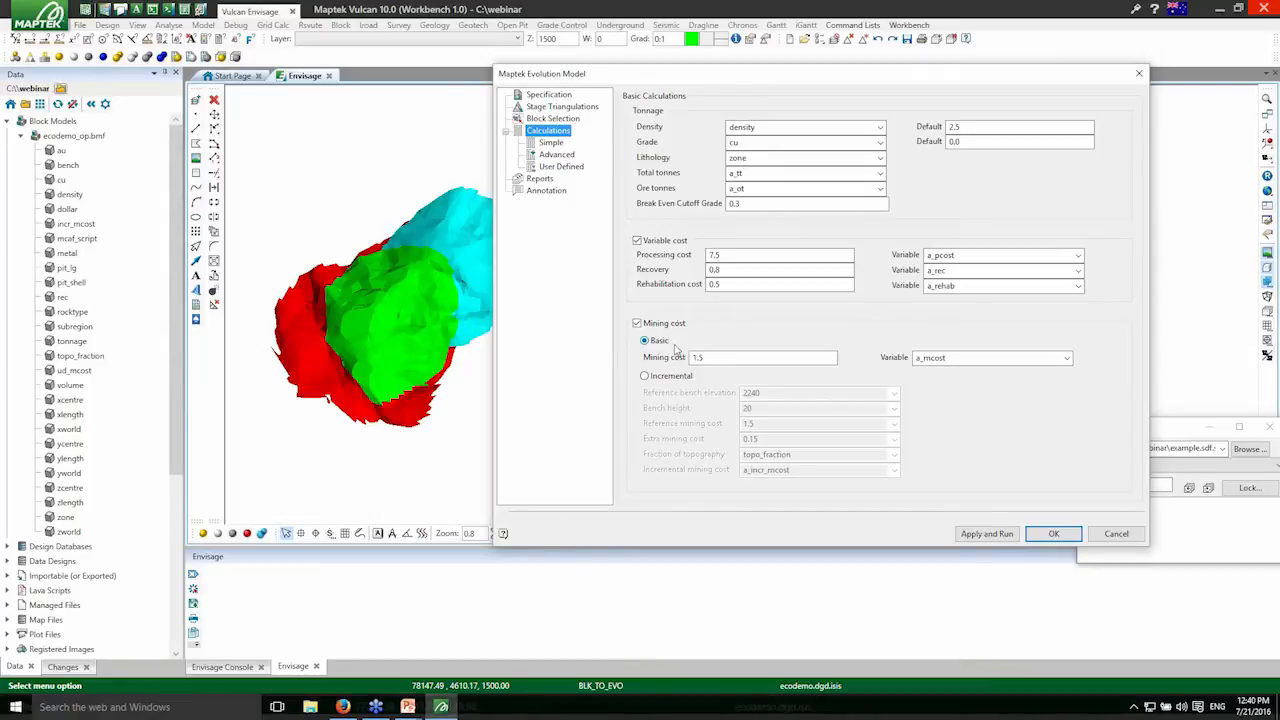
{"action": "left_click", "coordinate": [538, 178]}
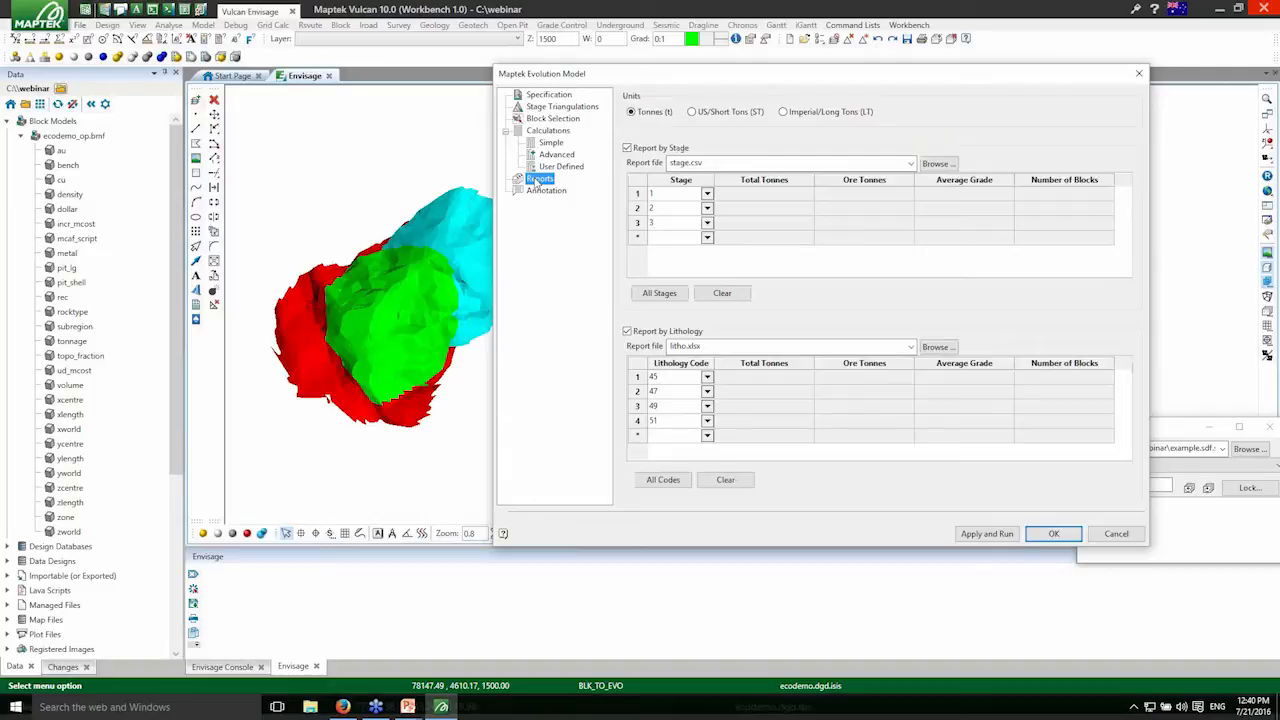
{"action": "left_click", "coordinate": [546, 190]}
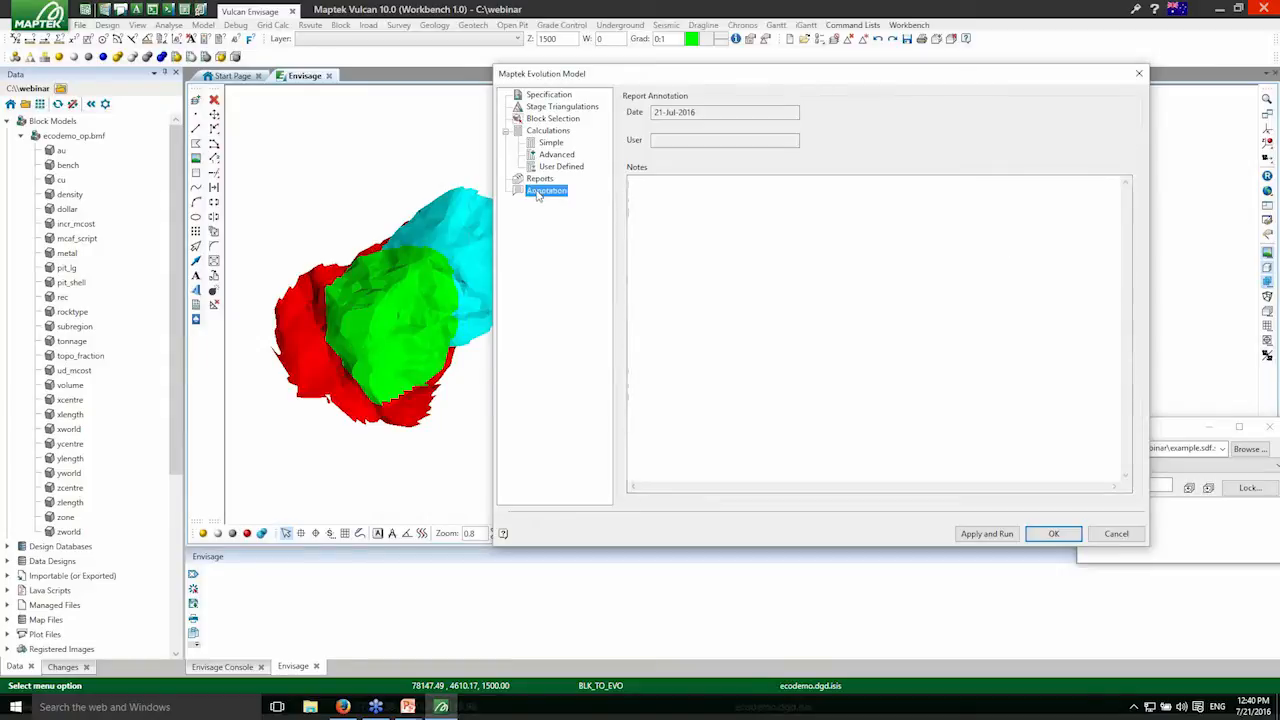
- Apply and run the Evolution model setup, then close it once the stage and lithology reports are filled
{"action": "left_click", "coordinate": [987, 534]}
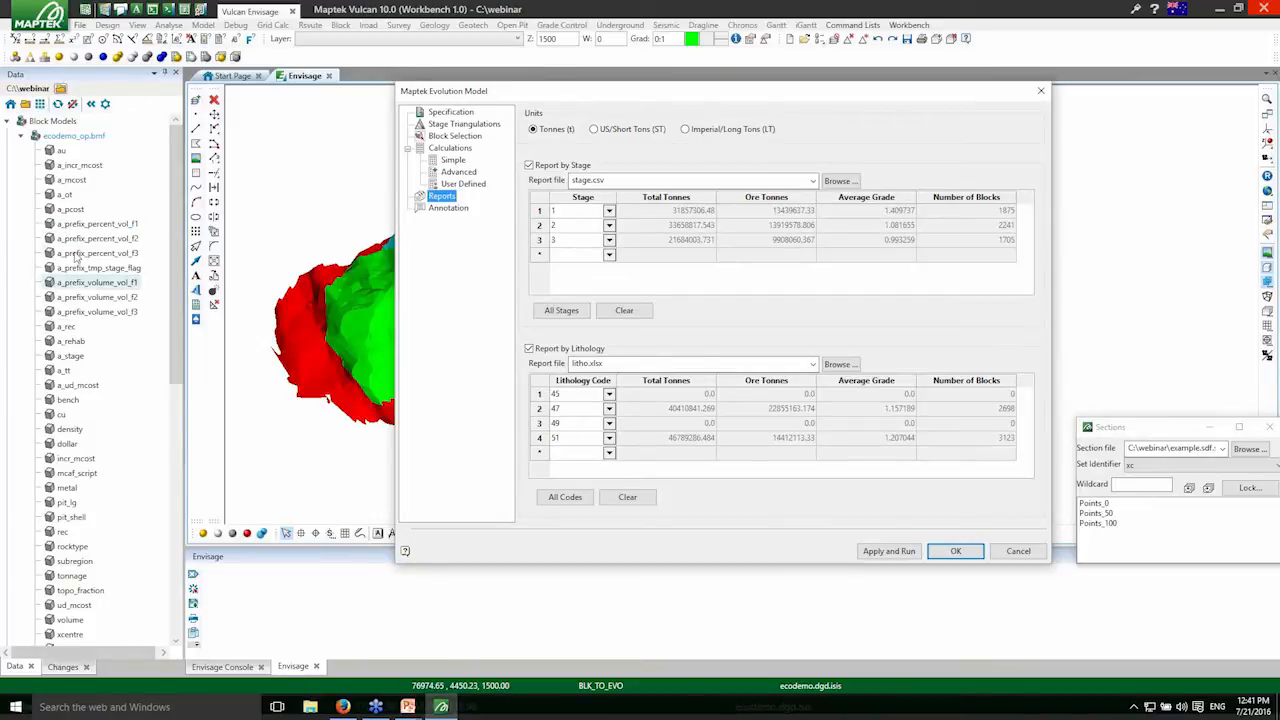
{"action": "left_click", "coordinate": [1010, 553]}
{"action": "scroll", "coordinate": [657, 309], "scroll_direction": "up", "scroll_amount": 5}
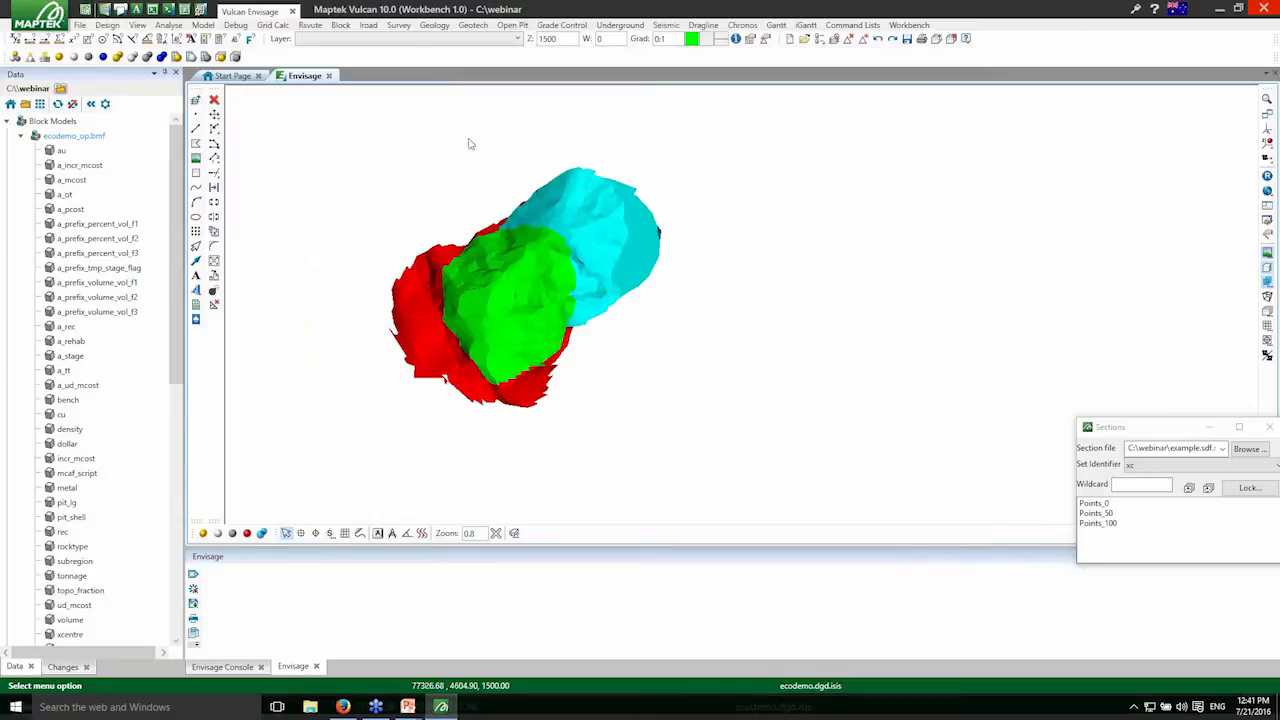
- Set up a dynamic block model display of ecodemo_op.bmf using the a_stage variable
{"action": "left_click", "coordinate": [341, 24]}
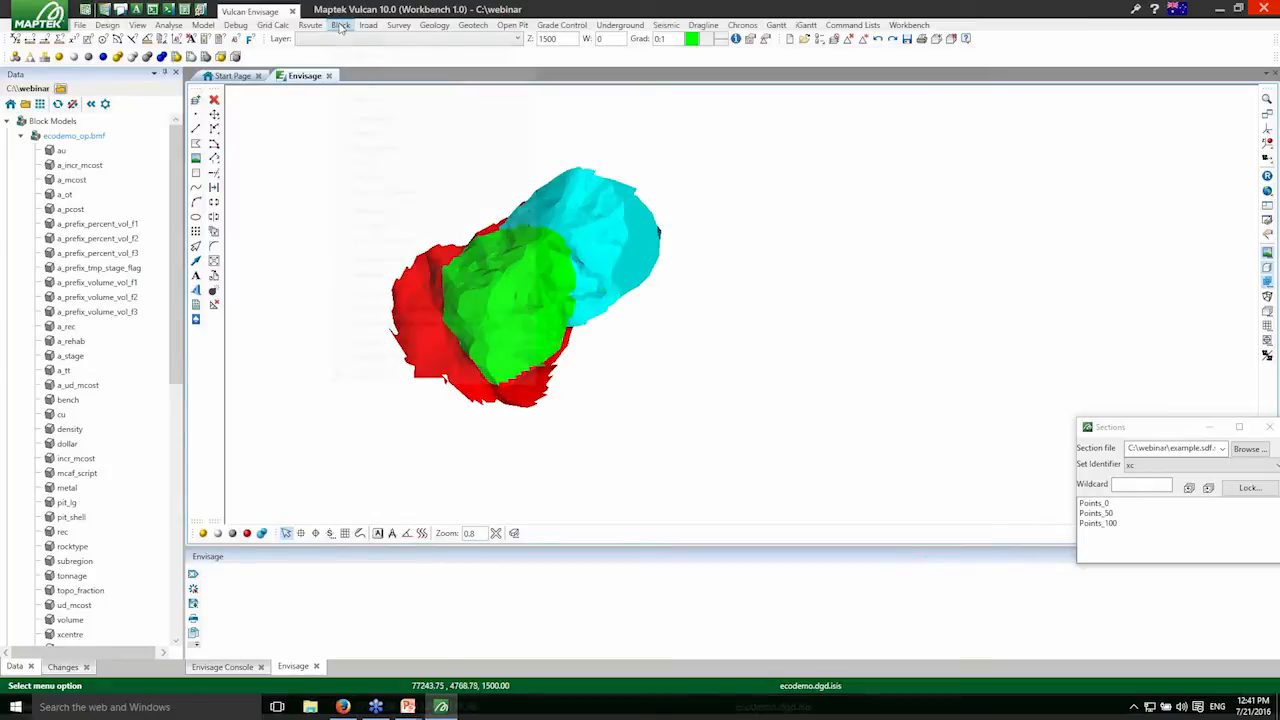
{"action": "mouse_move", "coordinate": [440, 133]}
{"action": "left_click", "coordinate": [633, 357]}
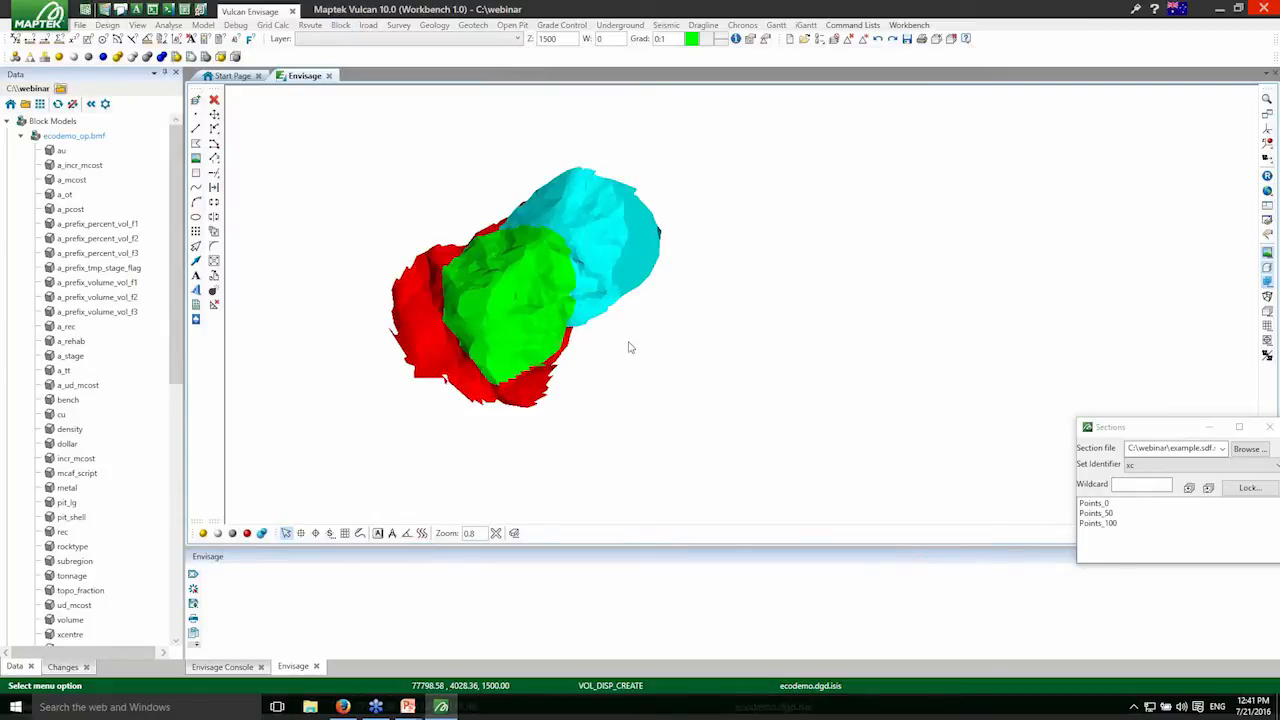
{"action": "left_click", "coordinate": [640, 227]}
{"action": "left_click", "coordinate": [627, 242]}
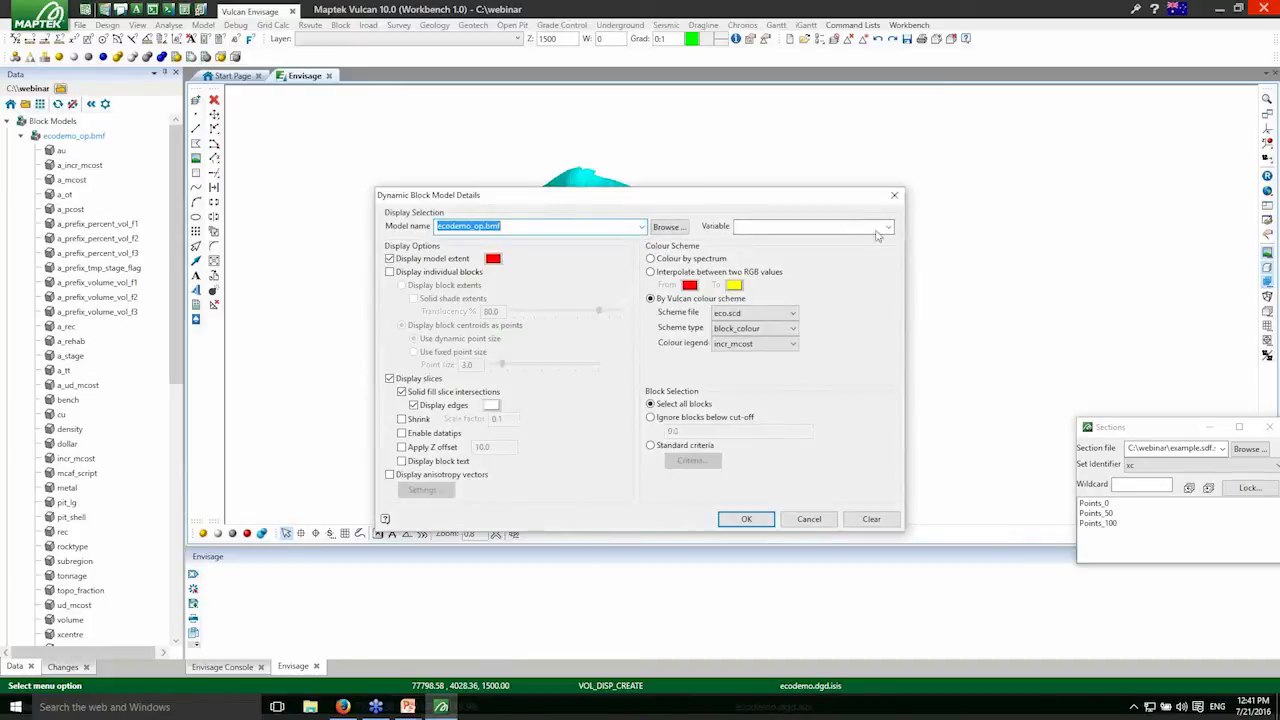
{"action": "left_click", "coordinate": [885, 227]}
{"action": "left_click", "coordinate": [793, 370]}
- Colour the display by the stage legend, enable datatips for the slices, and load the block model
{"action": "left_click", "coordinate": [757, 344]}
{"action": "left_click", "coordinate": [741, 375]}
{"action": "left_click", "coordinate": [437, 433]}
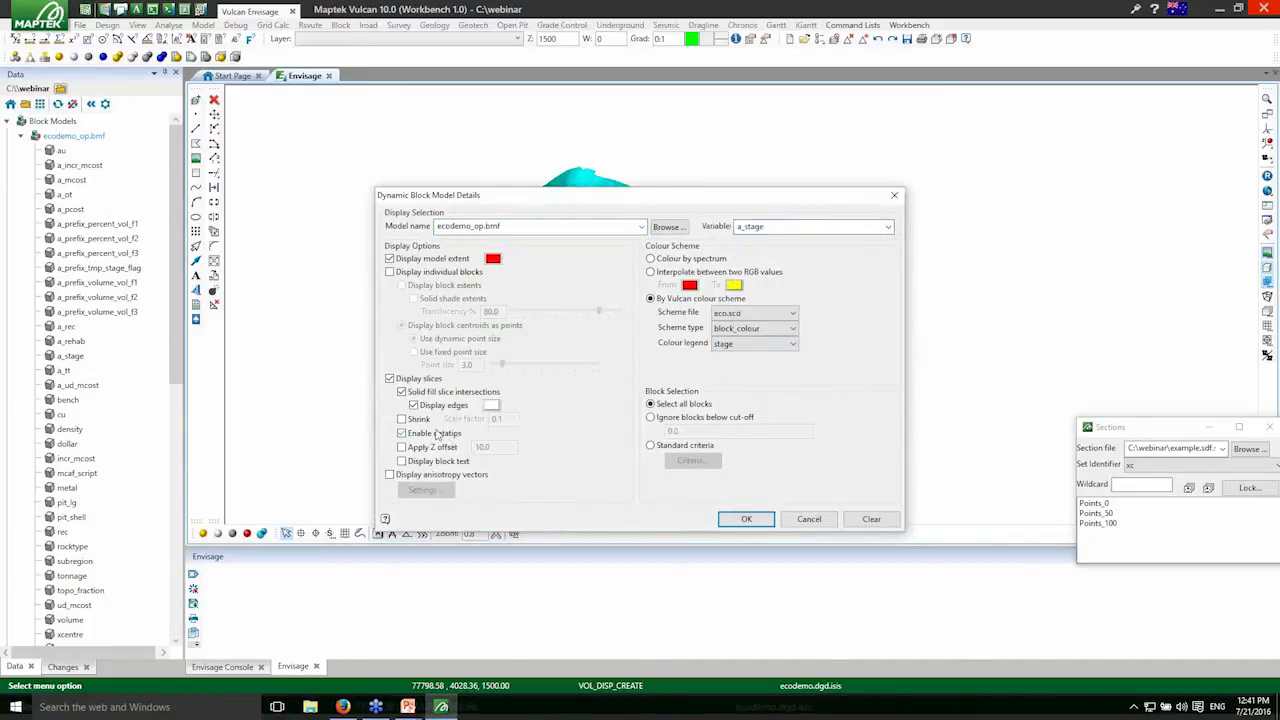
{"action": "left_click", "coordinate": [746, 519]}
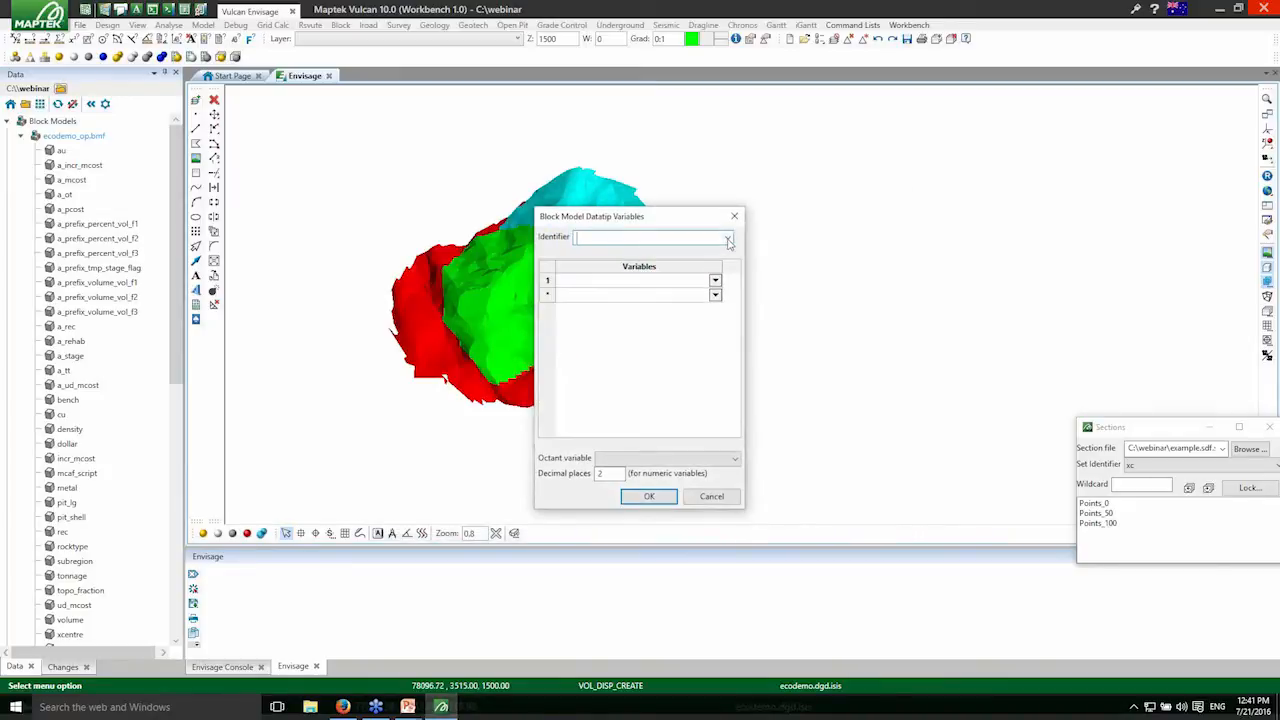
{"action": "left_click", "coordinate": [658, 496]}
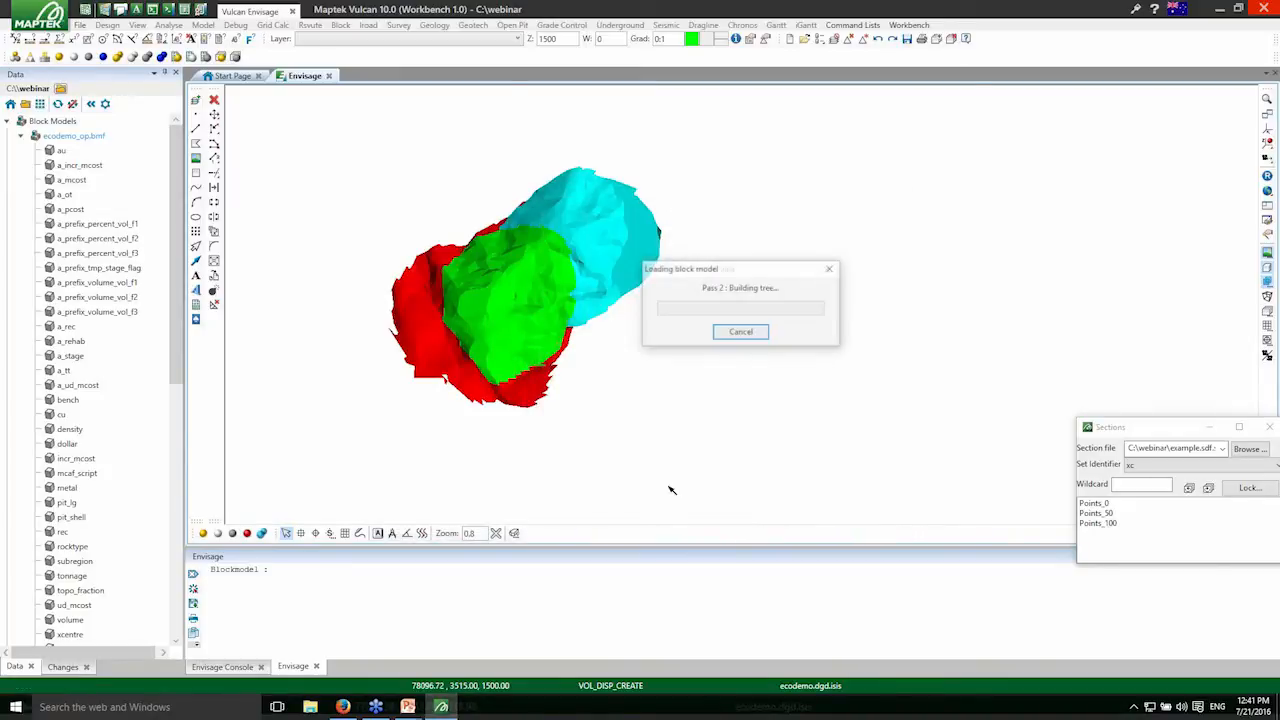
- Show the Points_0 section and read the stage and phase volume datatips of blocks on the solid boundaries
{"action": "left_click", "coordinate": [1095, 504]}
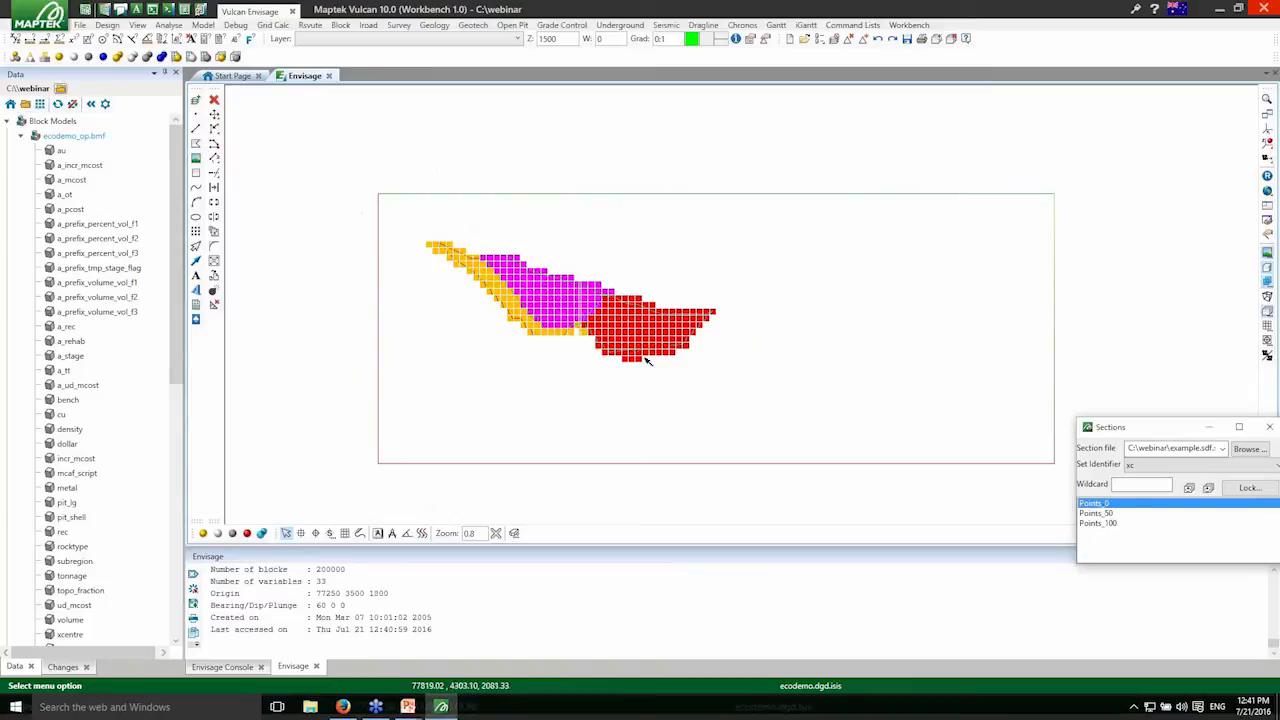
{"action": "scroll", "coordinate": [620, 338], "scroll_direction": "up", "scroll_amount": 3}
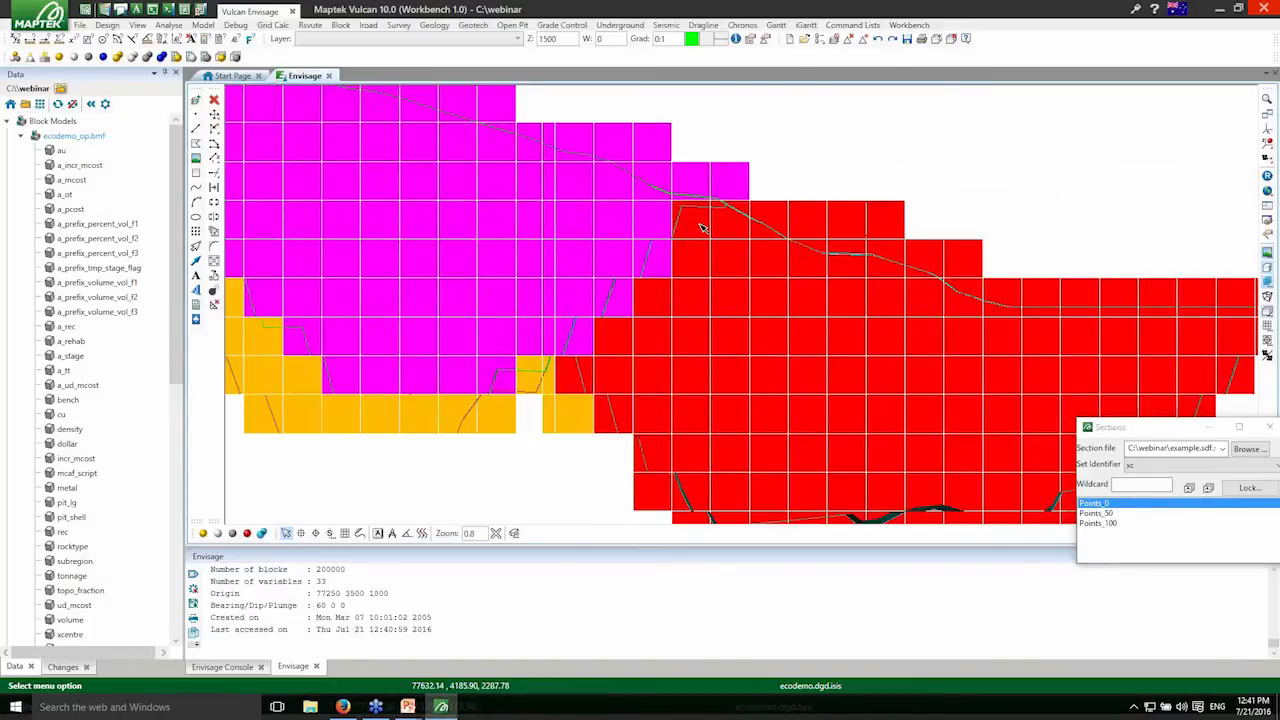
{"action": "mouse_move", "coordinate": [702, 228]}
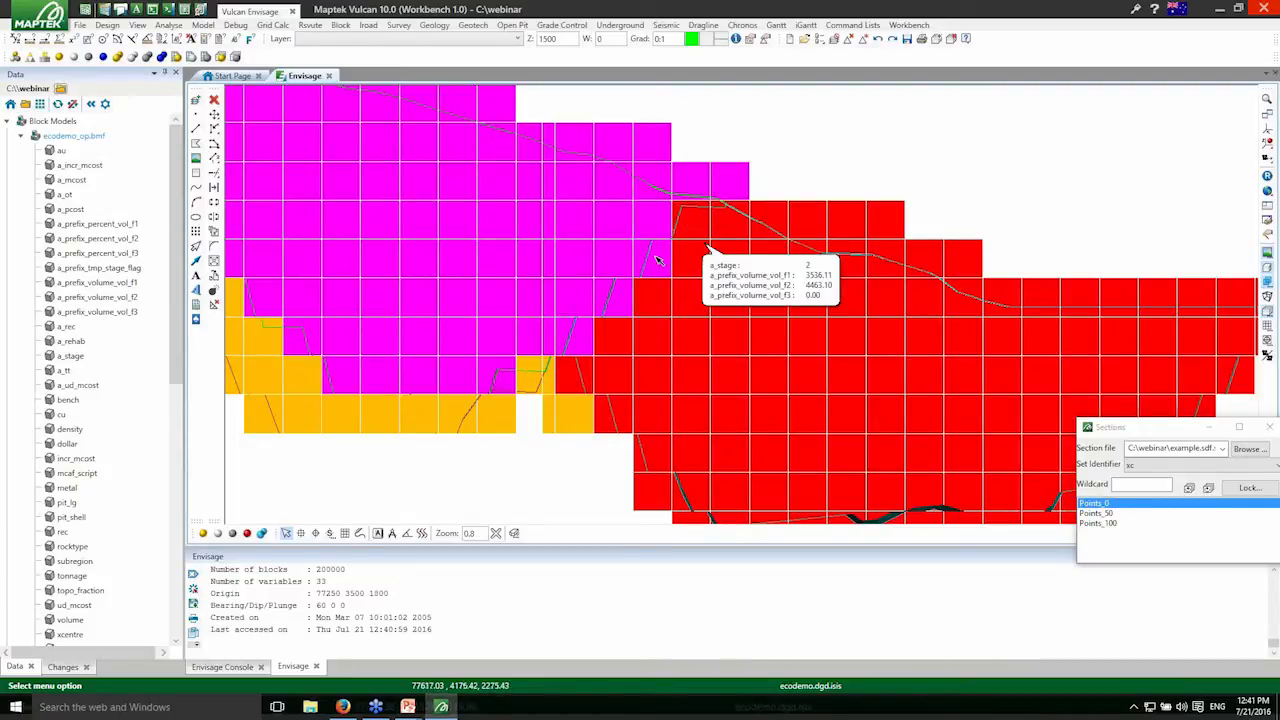
{"action": "mouse_move", "coordinate": [567, 379]}
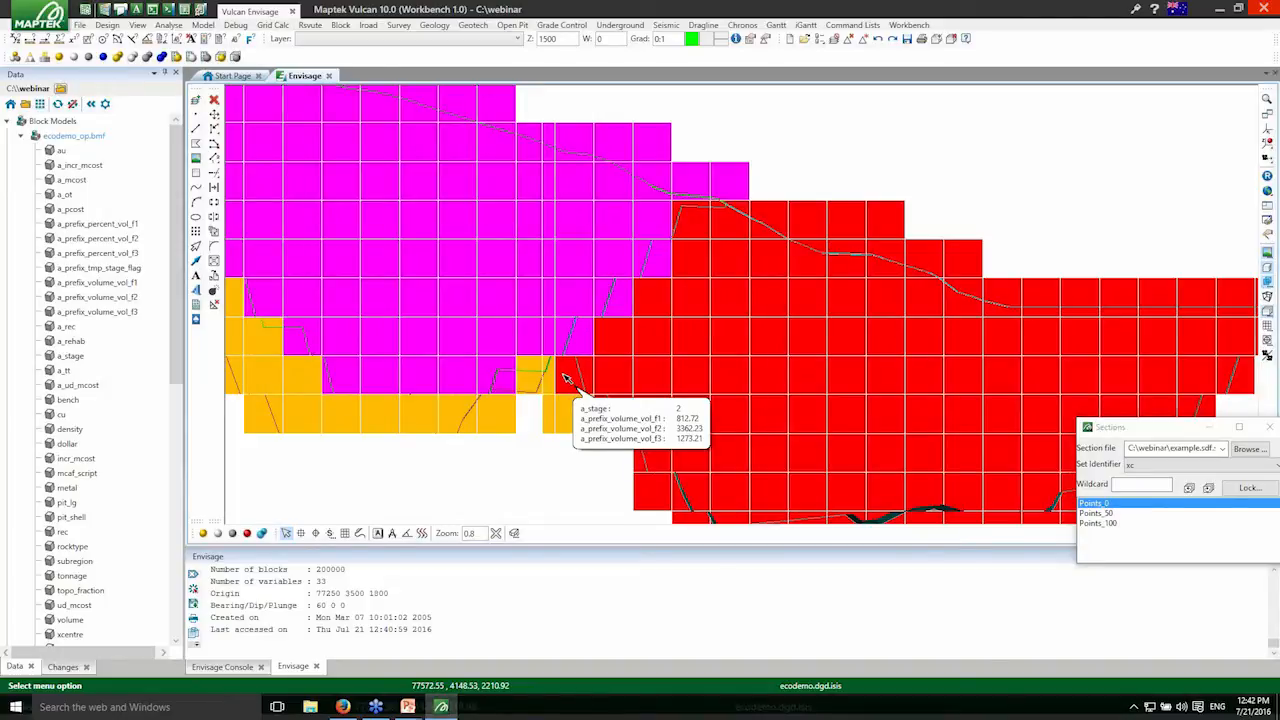
- Advance to the Points_50 section and inspect the datatips of stage 3 blocks along the outer pit wall
{"action": "key", "text": "Down"}
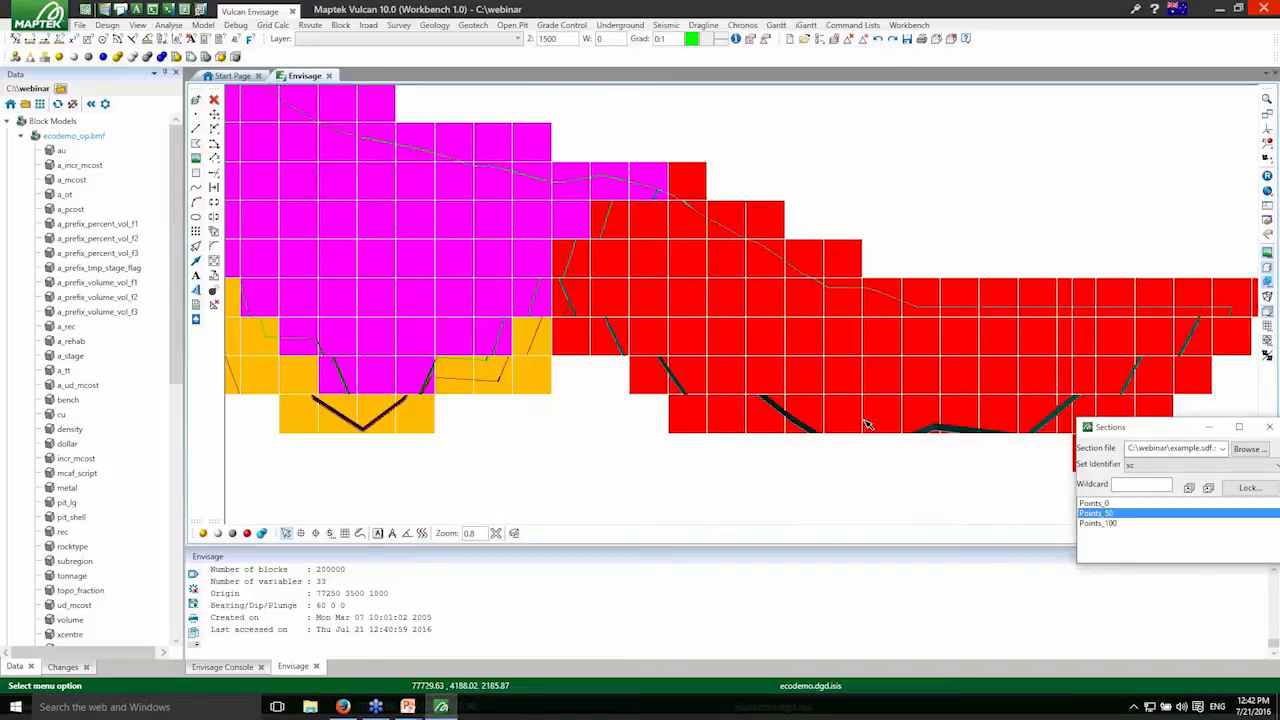
{"action": "scroll", "coordinate": [867, 424], "scroll_direction": "down", "scroll_amount": 3}
{"action": "scroll", "coordinate": [728, 397], "scroll_direction": "up", "scroll_amount": 2}
{"action": "scroll", "coordinate": [704, 382], "scroll_direction": "down", "scroll_amount": 1}
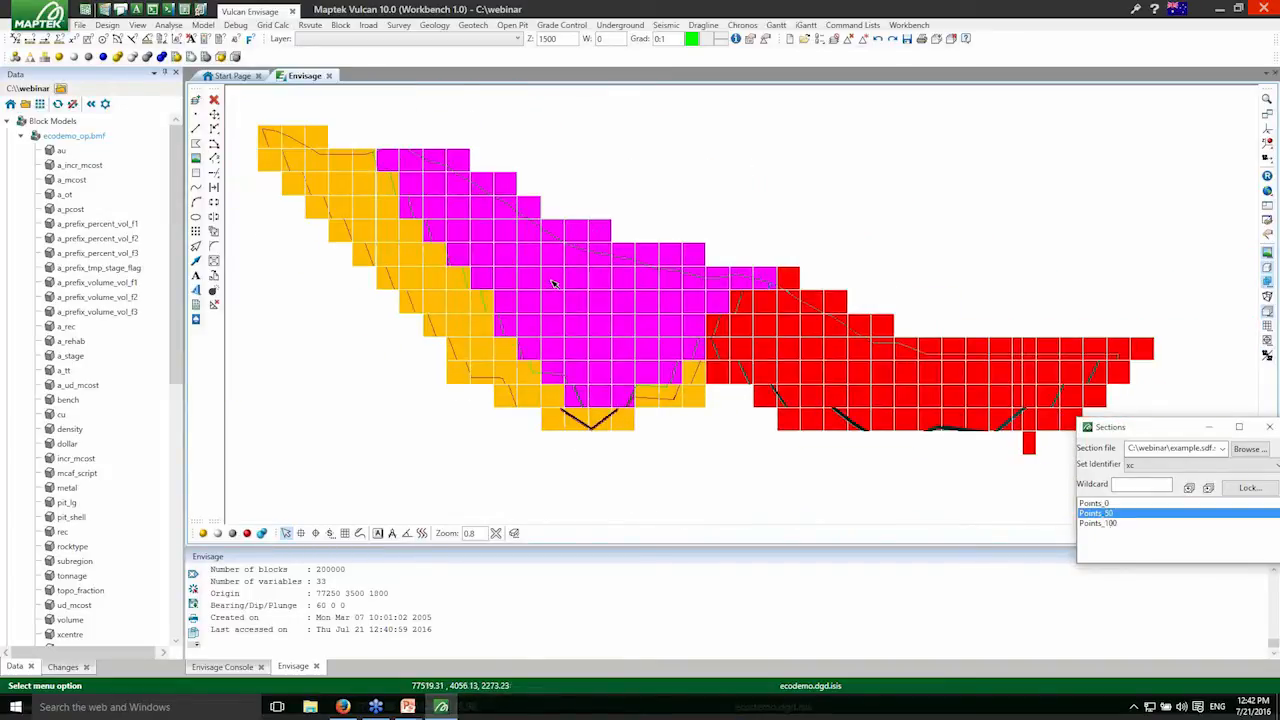
{"action": "scroll", "coordinate": [283, 160], "scroll_direction": "up", "scroll_amount": 1}
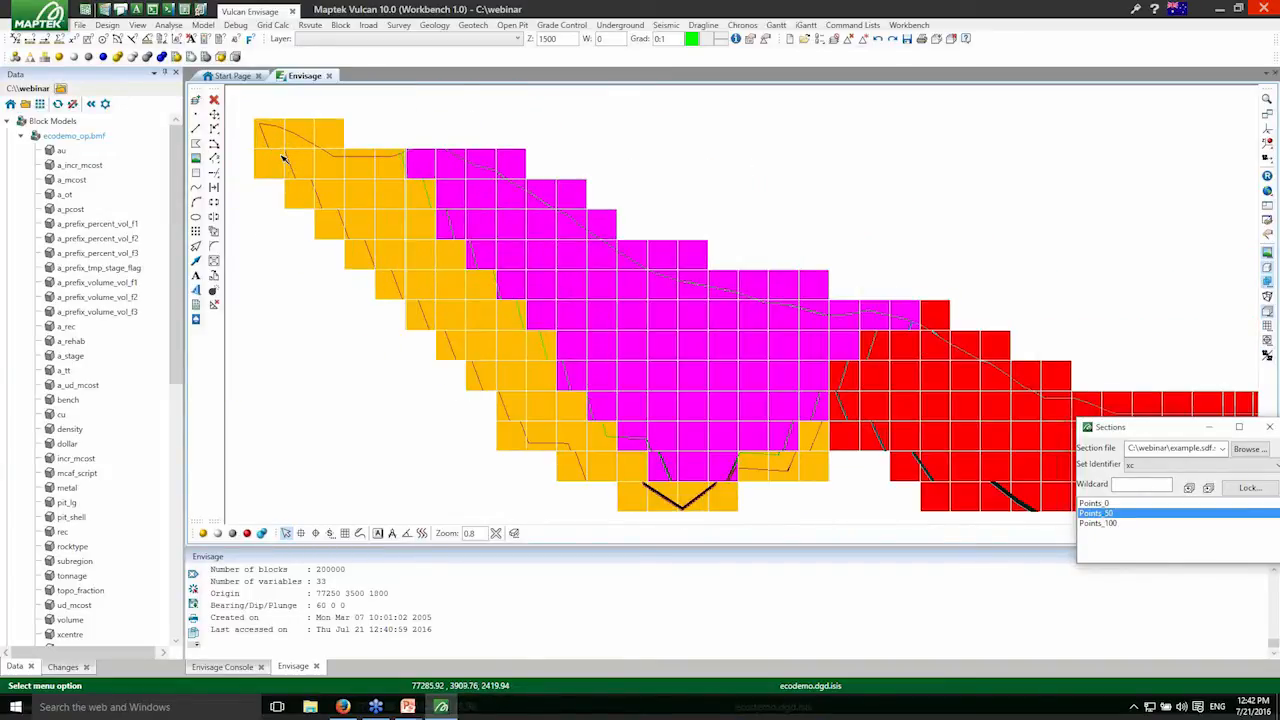
{"action": "scroll", "coordinate": [283, 160], "scroll_direction": "up", "scroll_amount": 1}
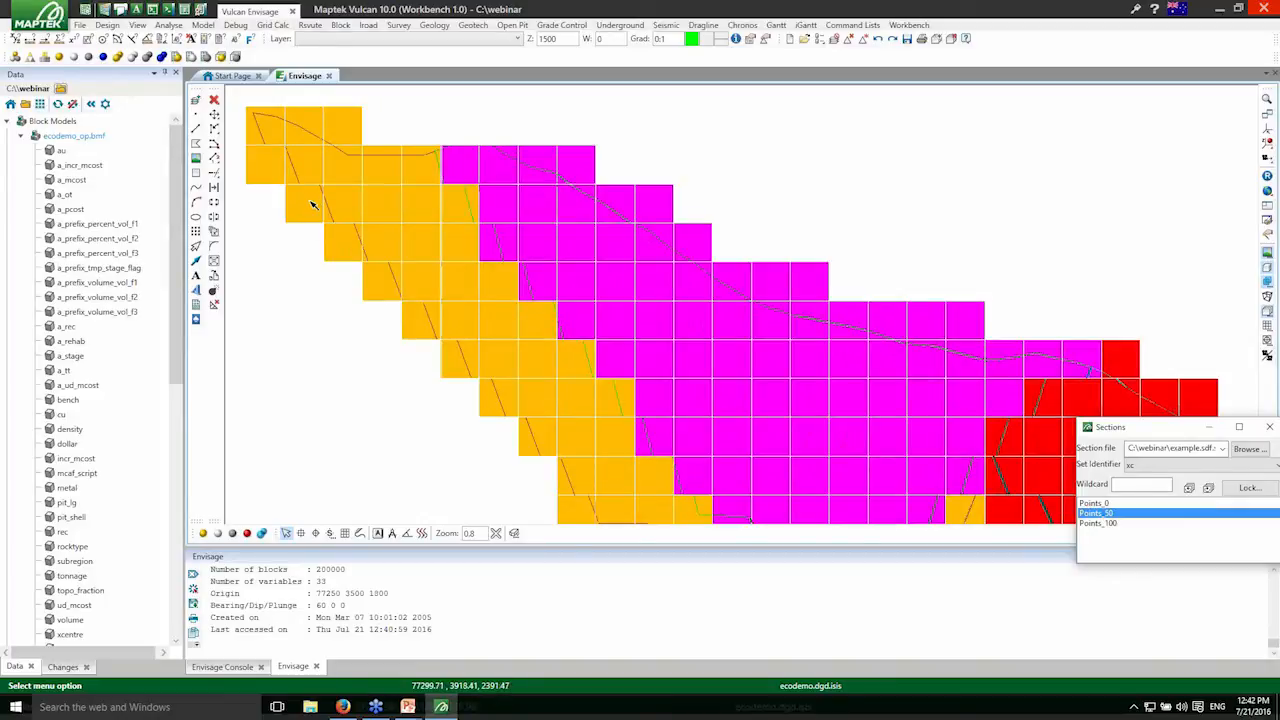
{"action": "mouse_move", "coordinate": [311, 206]}
{"action": "mouse_move", "coordinate": [341, 241]}
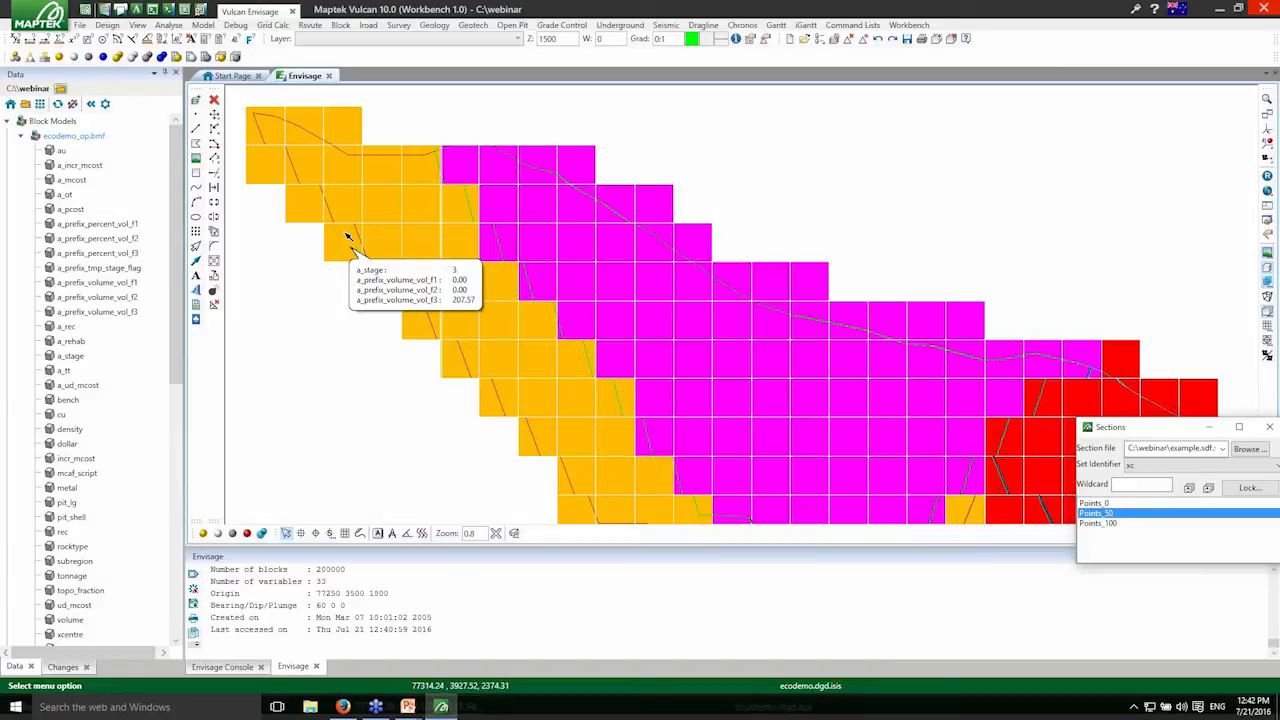
{"action": "scroll", "coordinate": [350, 238], "scroll_direction": "down", "scroll_amount": 3}
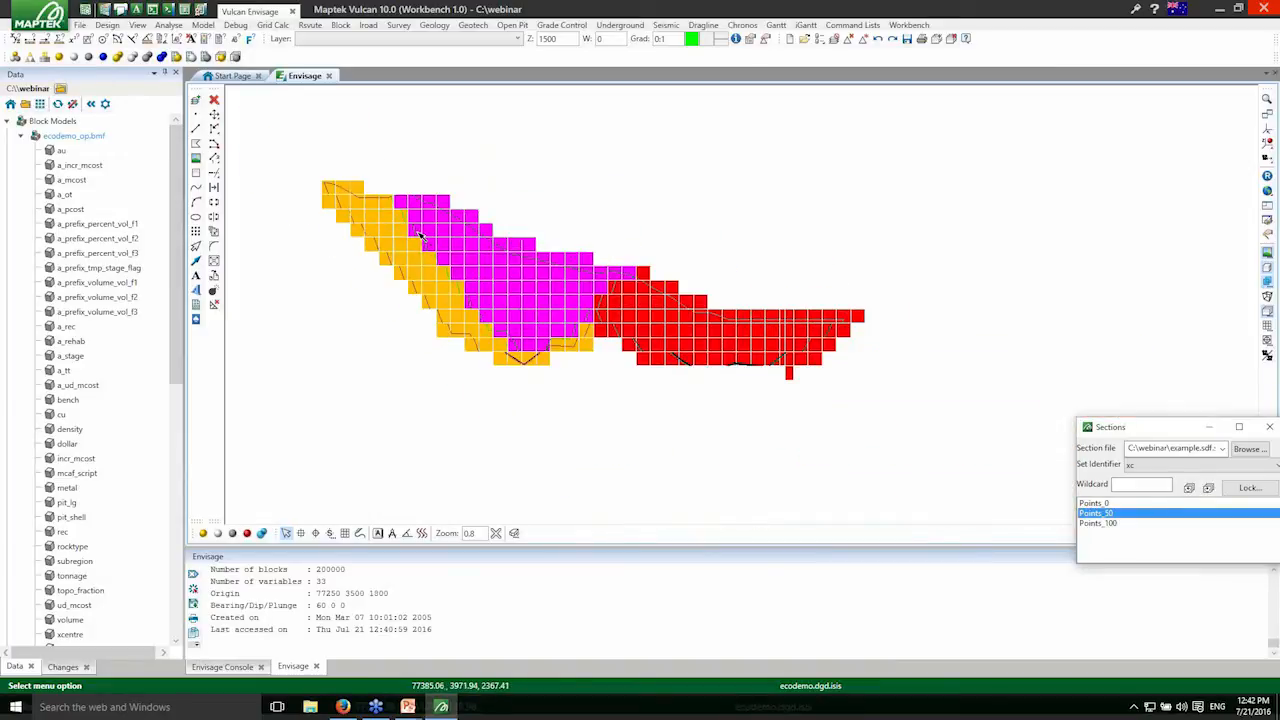
{"action": "mouse_move", "coordinate": [421, 236]}
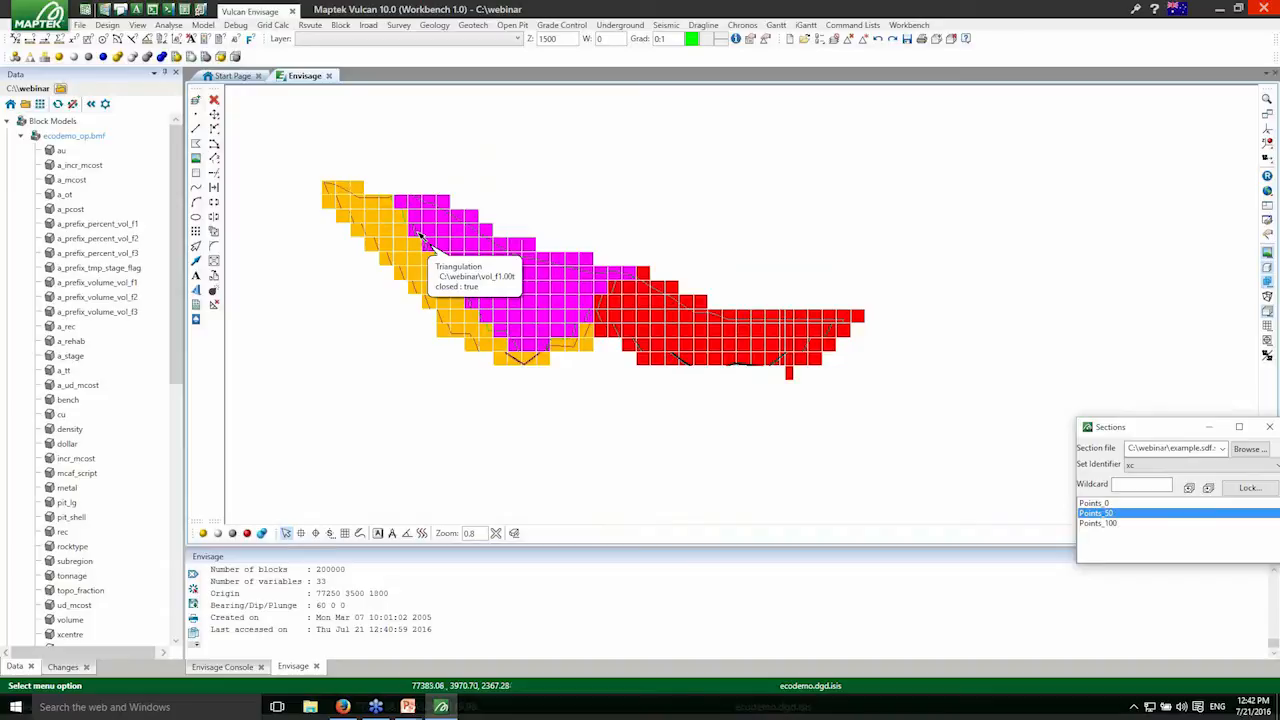
- Leave the section view and return to a plan view of the phase solids within the block model extent
{"action": "left_click", "coordinate": [1268, 177]}
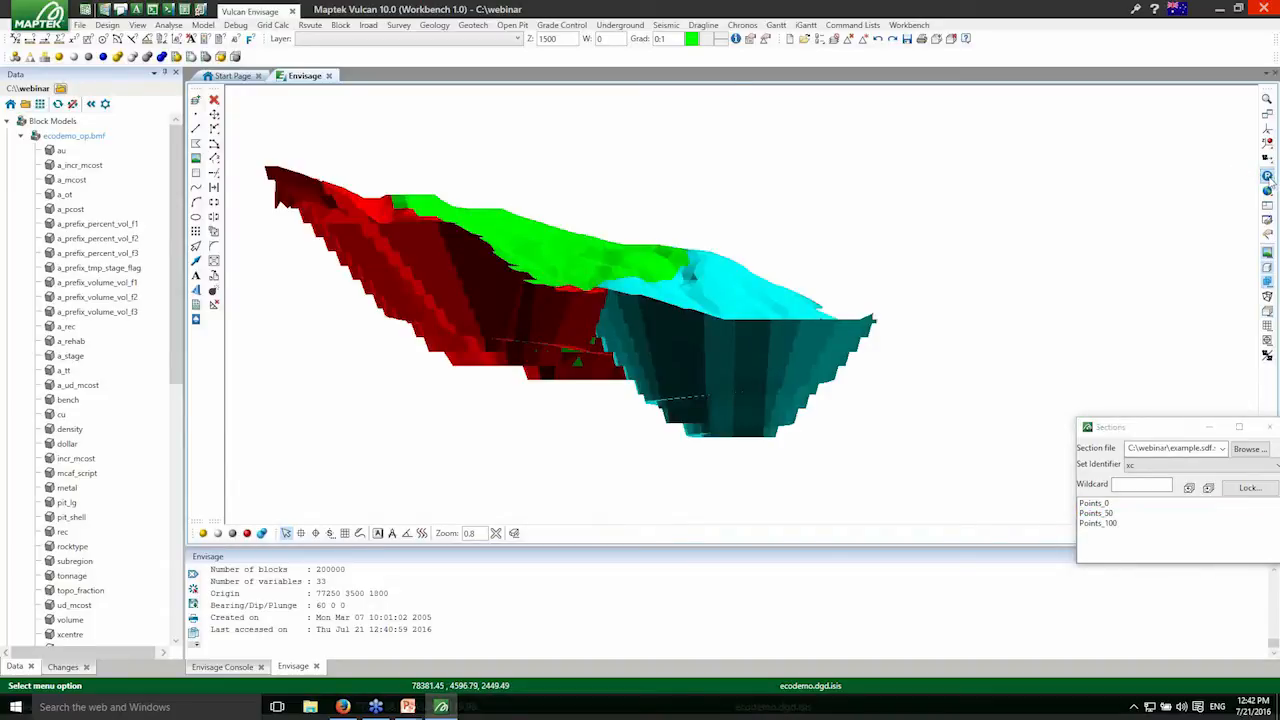
{"action": "middle_click_drag", "start_coordinate": [820, 301], "coordinate": [674, 258]}
{"action": "scroll", "coordinate": [580, 291], "scroll_direction": "down", "scroll_amount": 1}
{"action": "scroll", "coordinate": [580, 291], "scroll_direction": "up", "scroll_amount": 1}
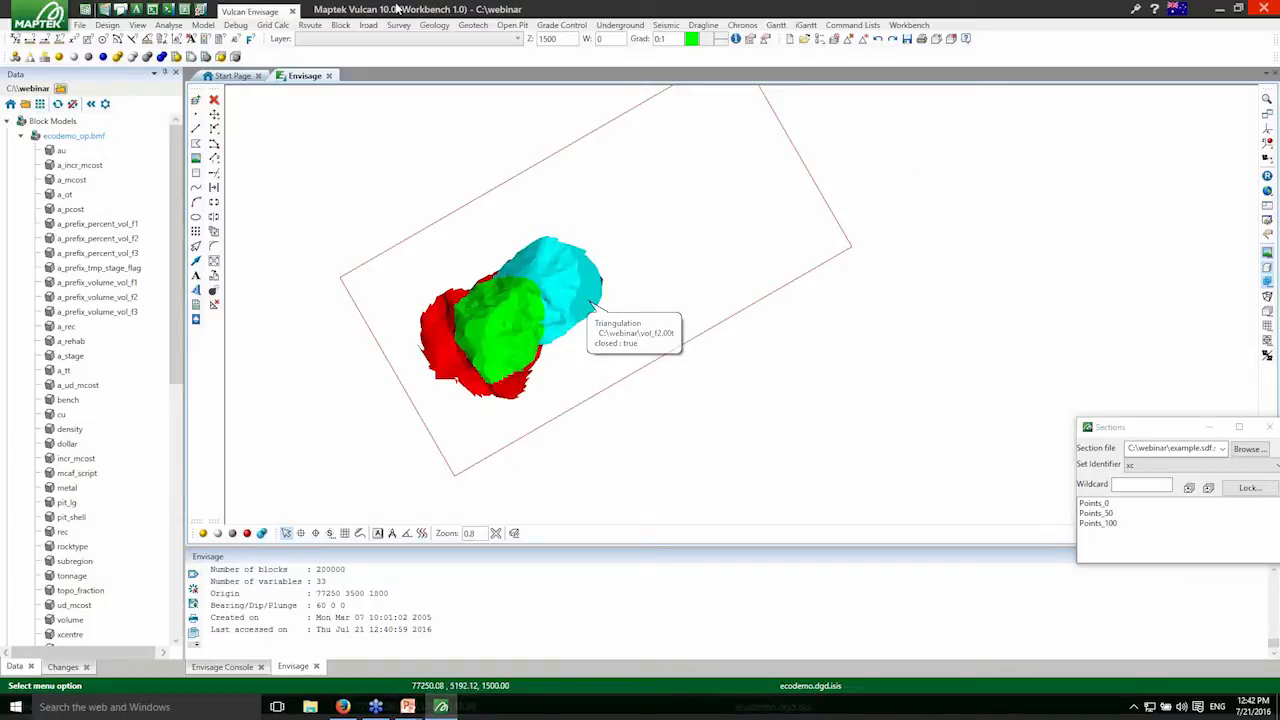
- Generate the advanced reserves report from check_reserves.dmp using template check_reserves.tab, and enlarge the report output area to show its table
{"action": "left_click", "coordinate": [345, 27]}
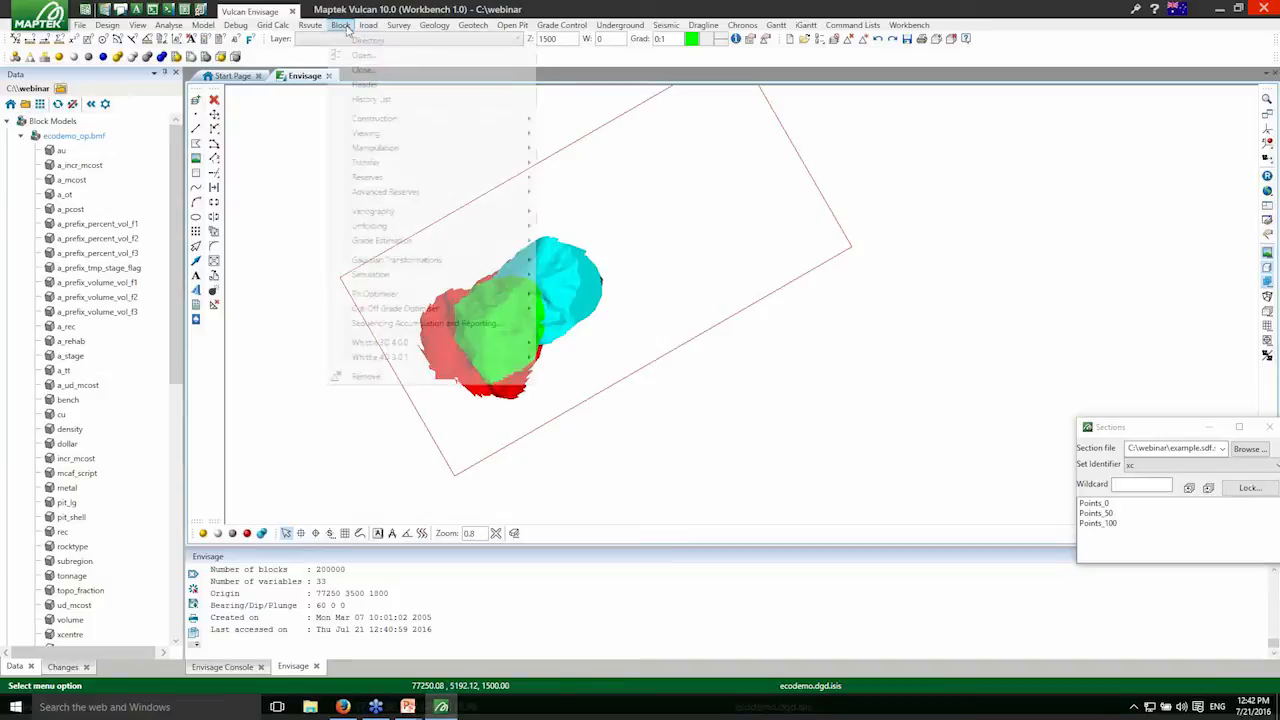
{"action": "mouse_move", "coordinate": [460, 191]}
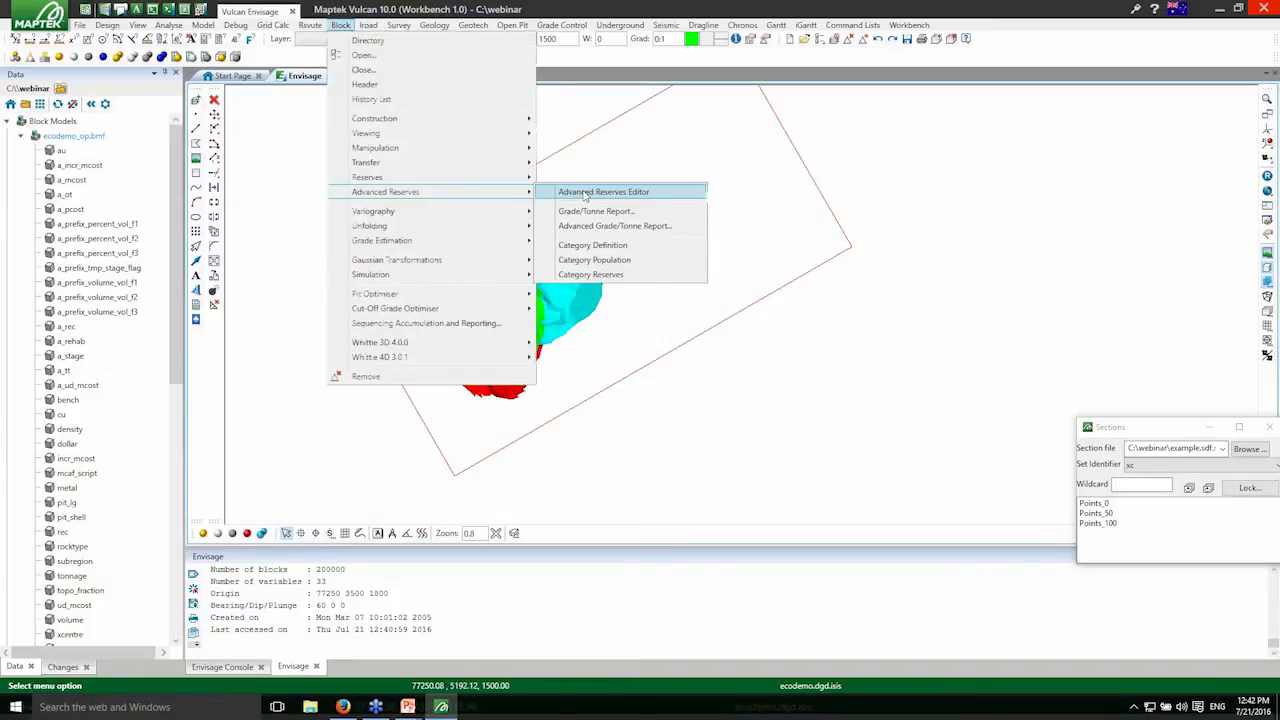
{"action": "left_click", "coordinate": [585, 193]}
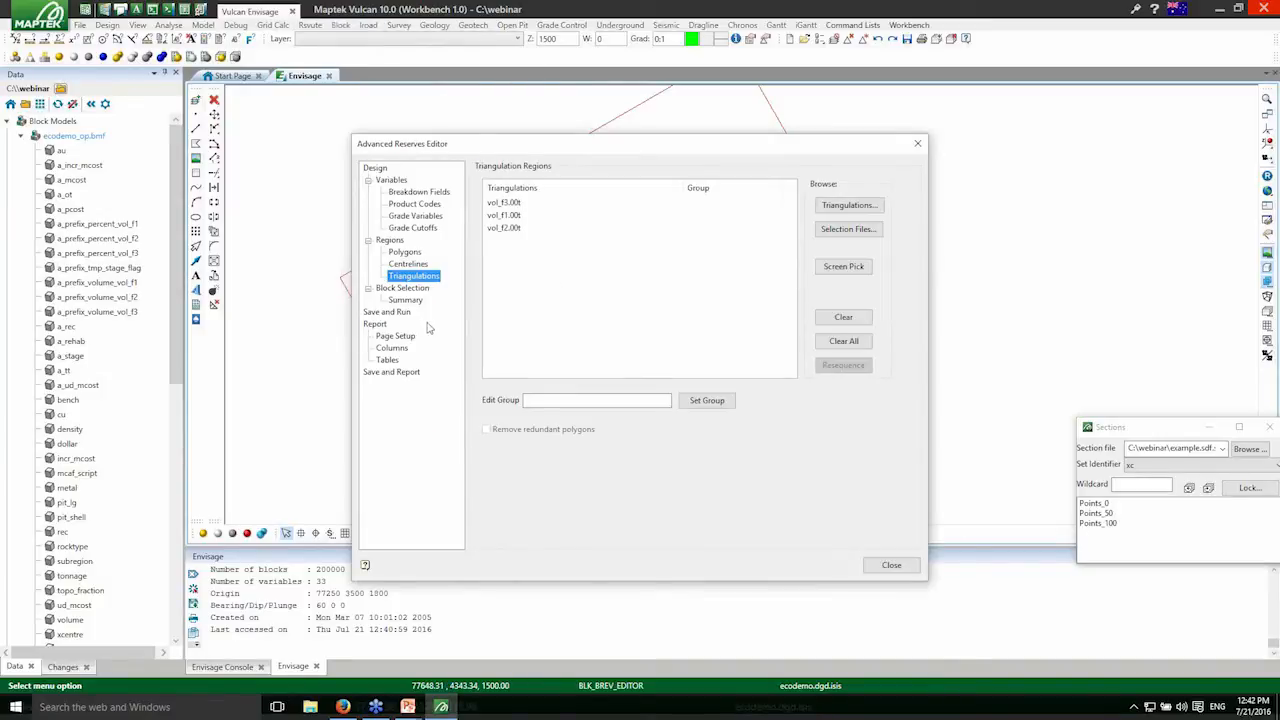
{"action": "left_click", "coordinate": [375, 324]}
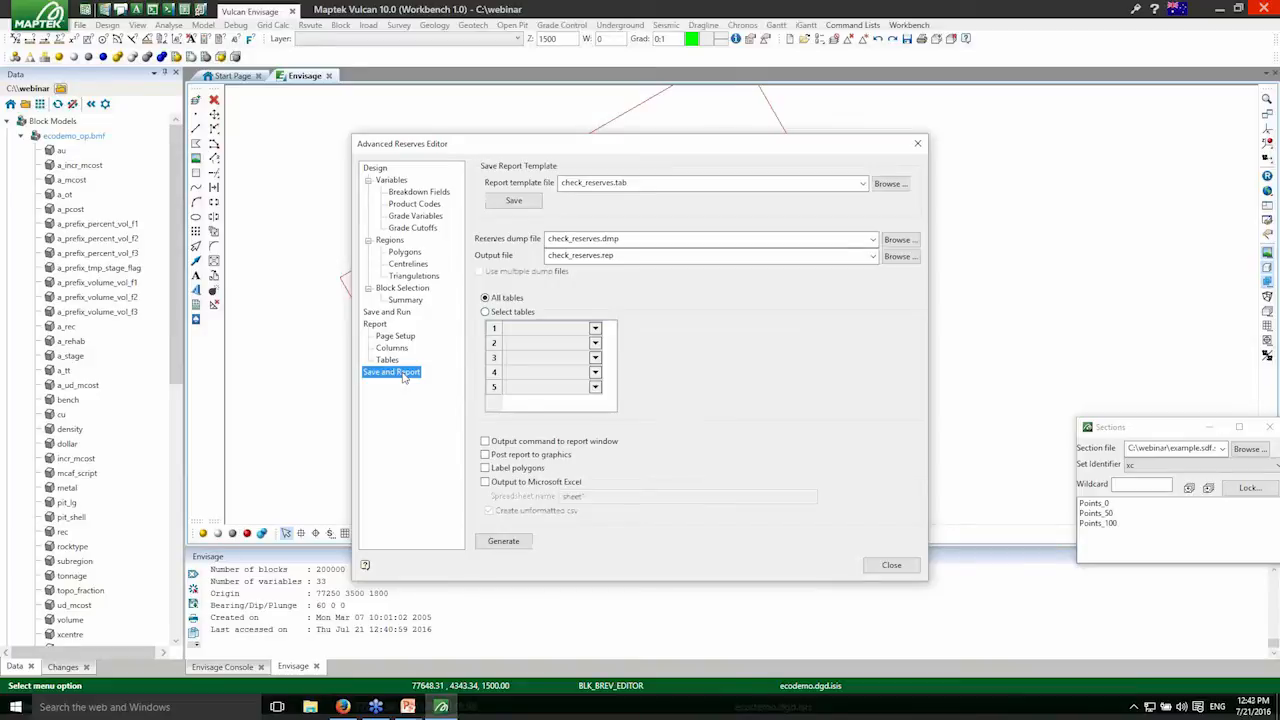
{"action": "left_click", "coordinate": [503, 541]}
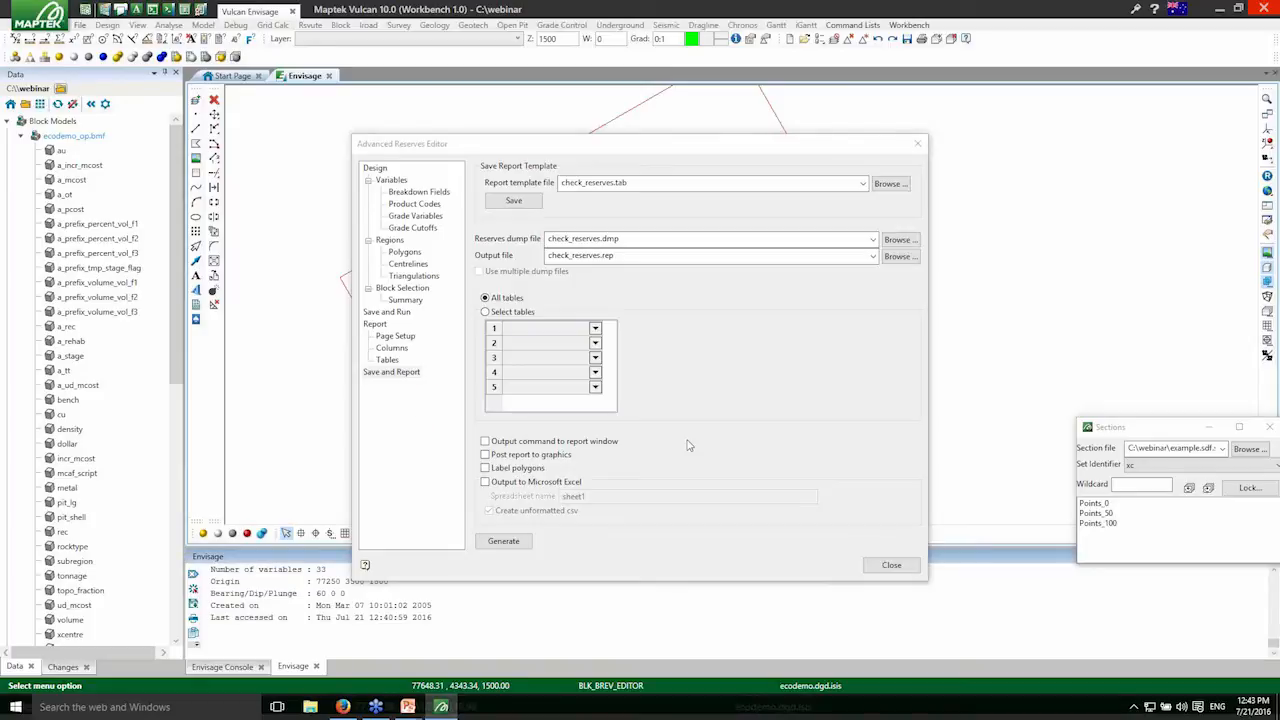
{"action": "left_click_drag", "start_coordinate": [566, 547], "coordinate": [562, 510]}
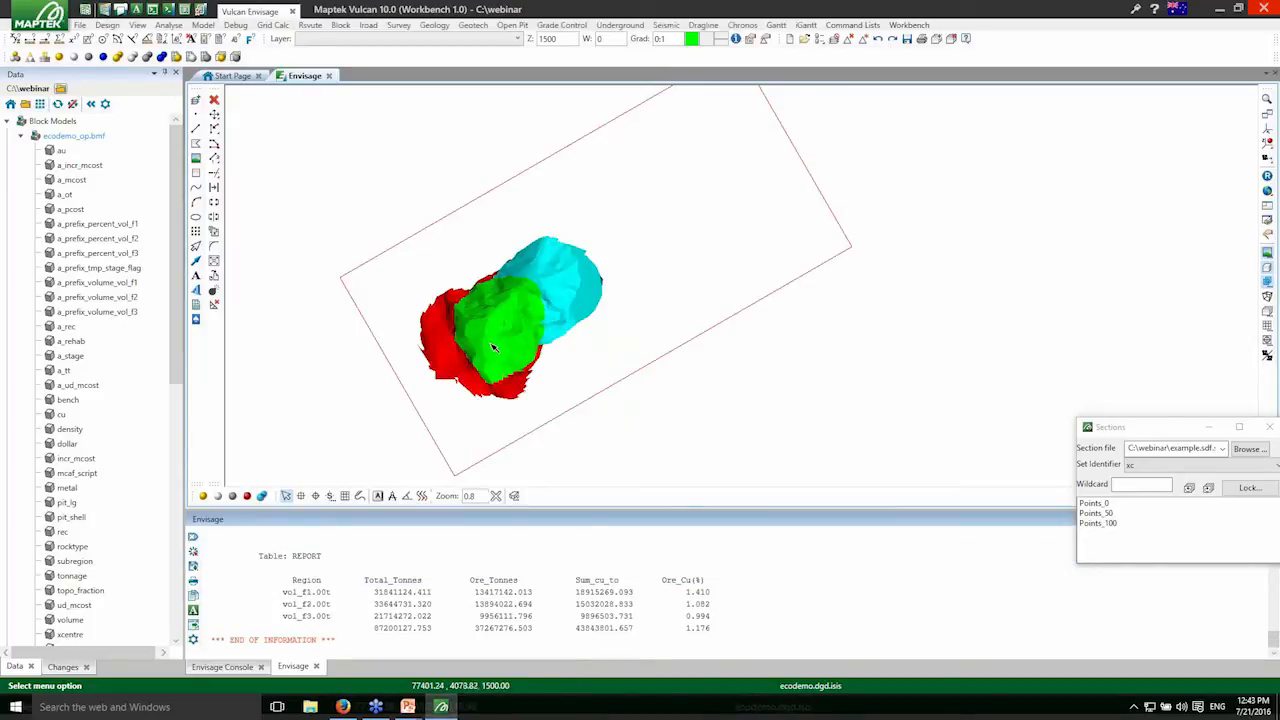
- Open stage.csv from the managed CSV files to compare it with the reserves report
{"action": "left_click", "coordinate": [8, 209]}
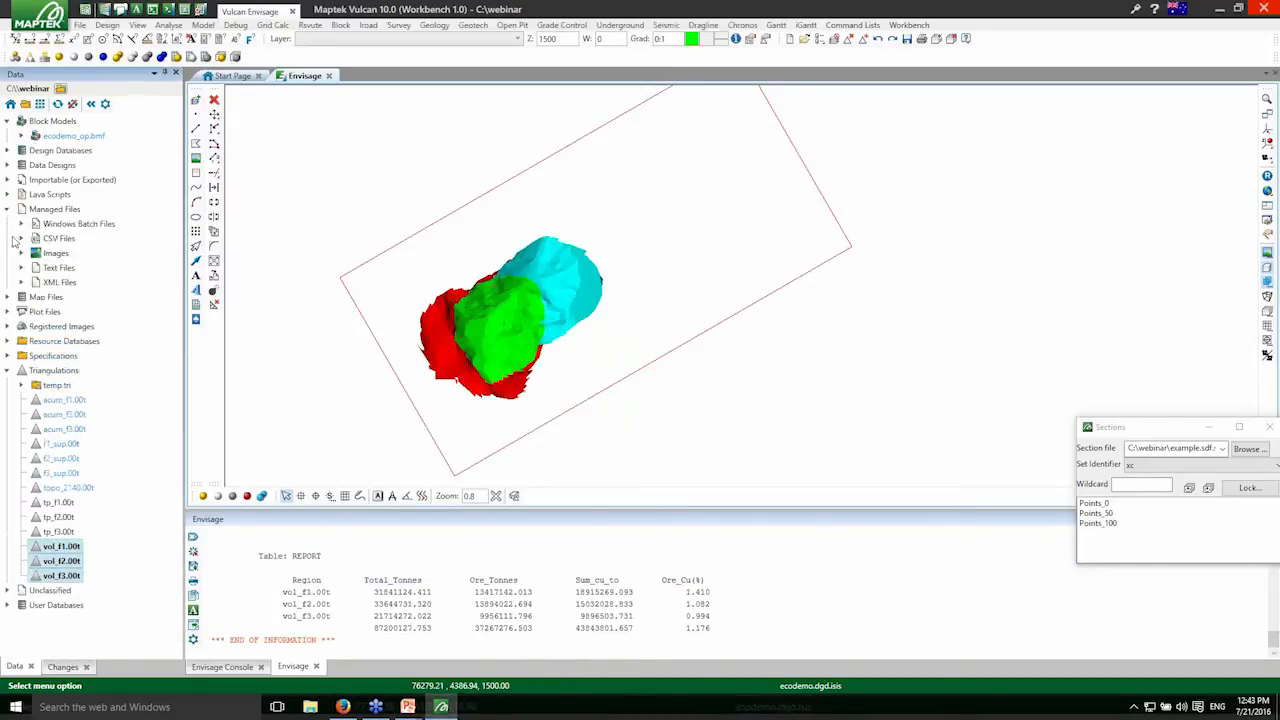
{"action": "left_click", "coordinate": [20, 238]}
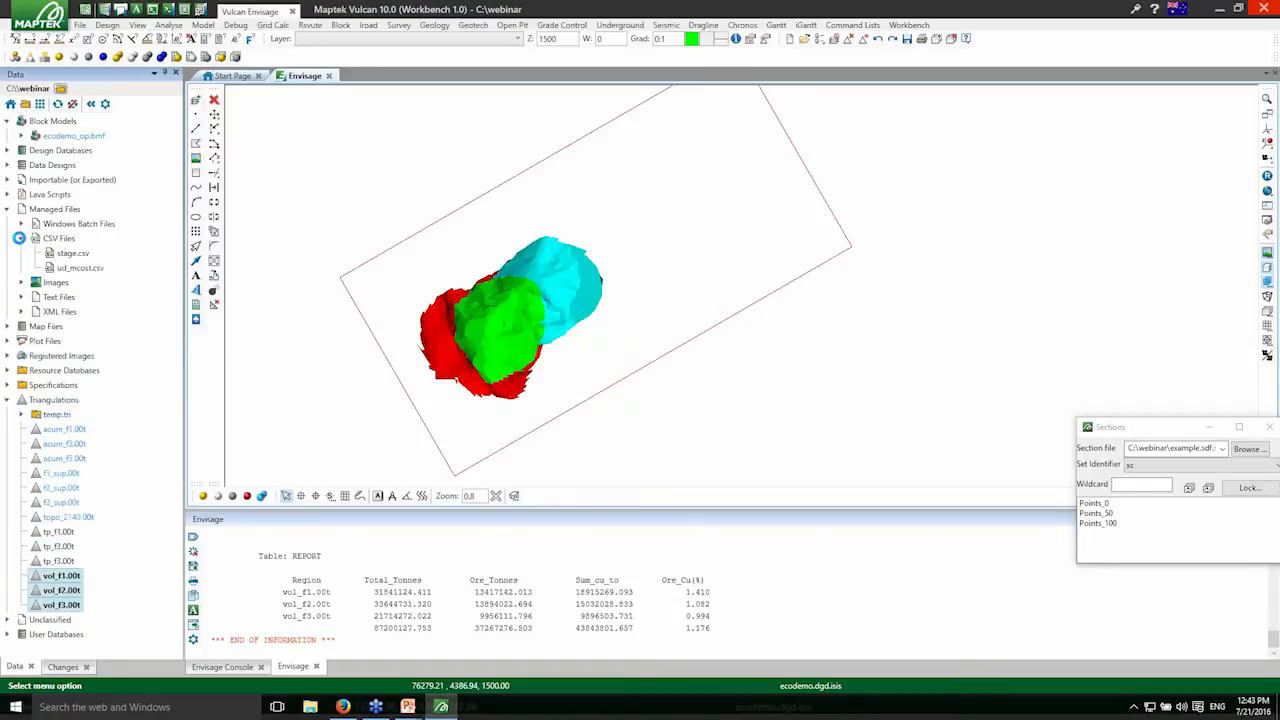
{"action": "left_click", "coordinate": [73, 254]}
{"action": "double_click", "coordinate": [76, 257]}
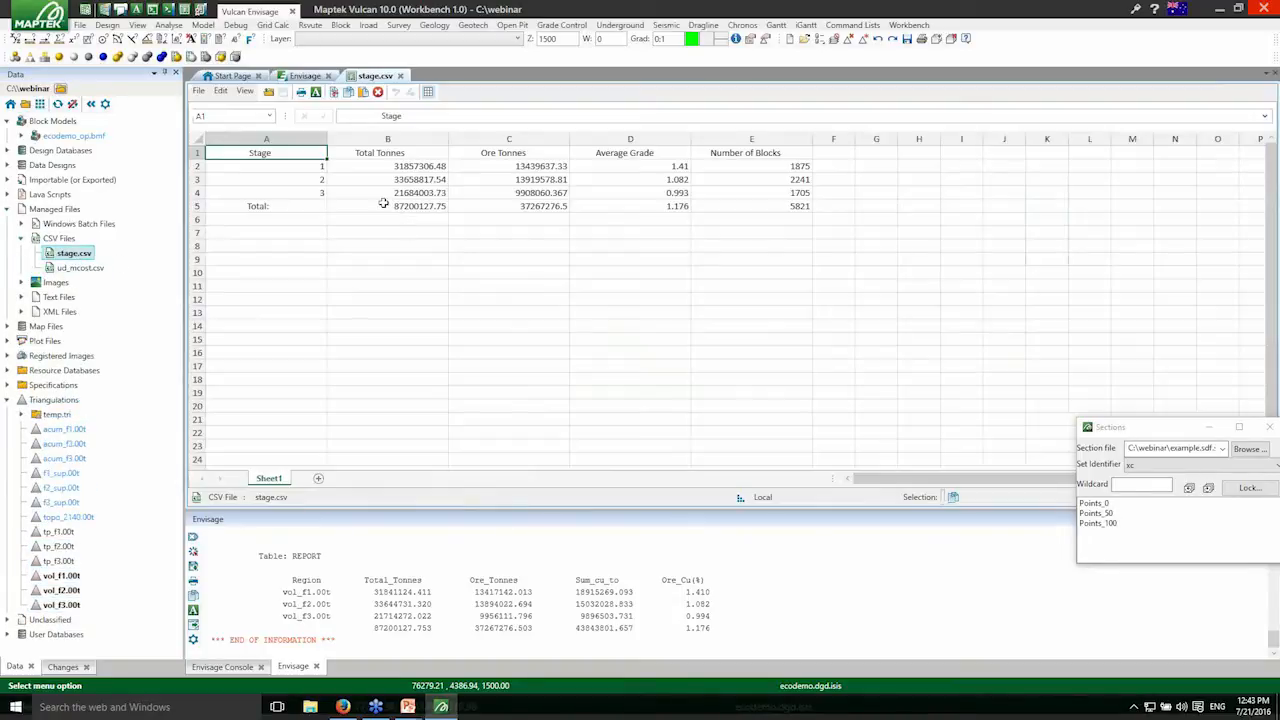
- Narrow the Stage, Total Tonnes and Ore Tonnes columns in stage.csv
{"action": "left_click_drag", "start_coordinate": [330, 138], "coordinate": [246, 148]}
{"action": "left_click_drag", "start_coordinate": [364, 143], "coordinate": [323, 147]}
{"action": "left_click_drag", "start_coordinate": [446, 143], "coordinate": [402, 145]}
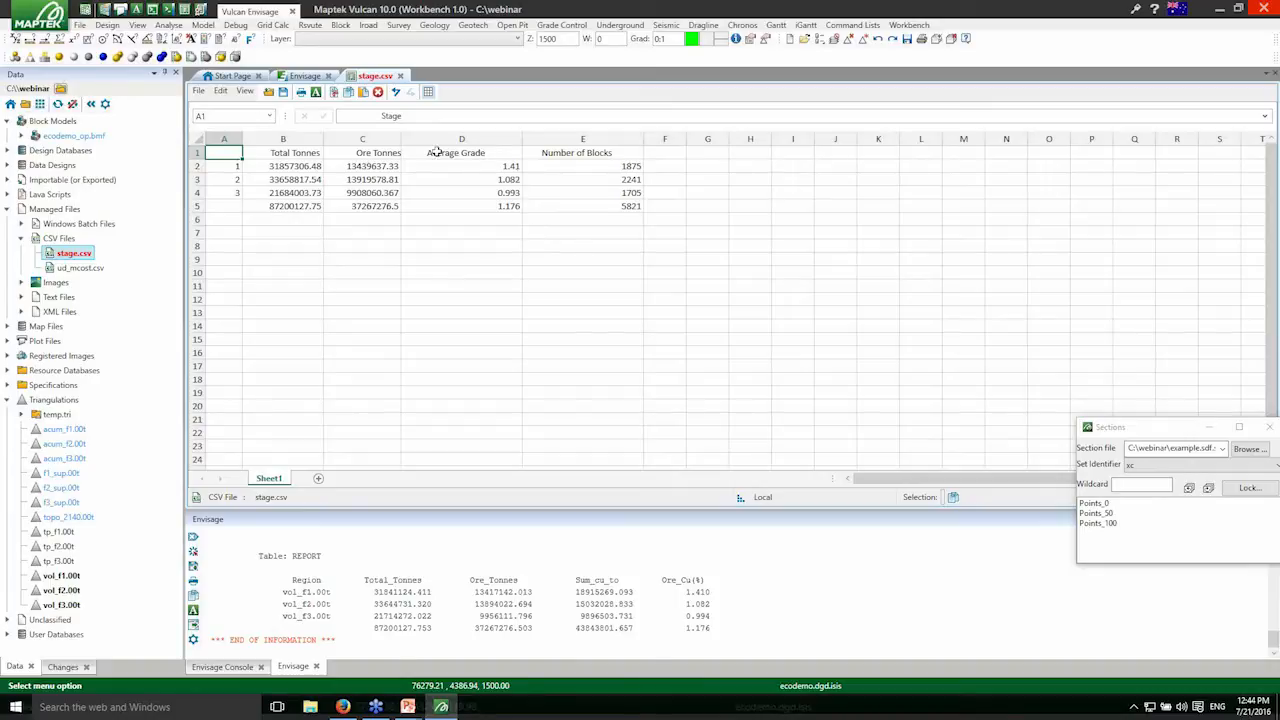
- Leave stage.csv for the Workbench Start Page and close the floating Sections window
{"action": "left_click", "coordinate": [304, 77]}
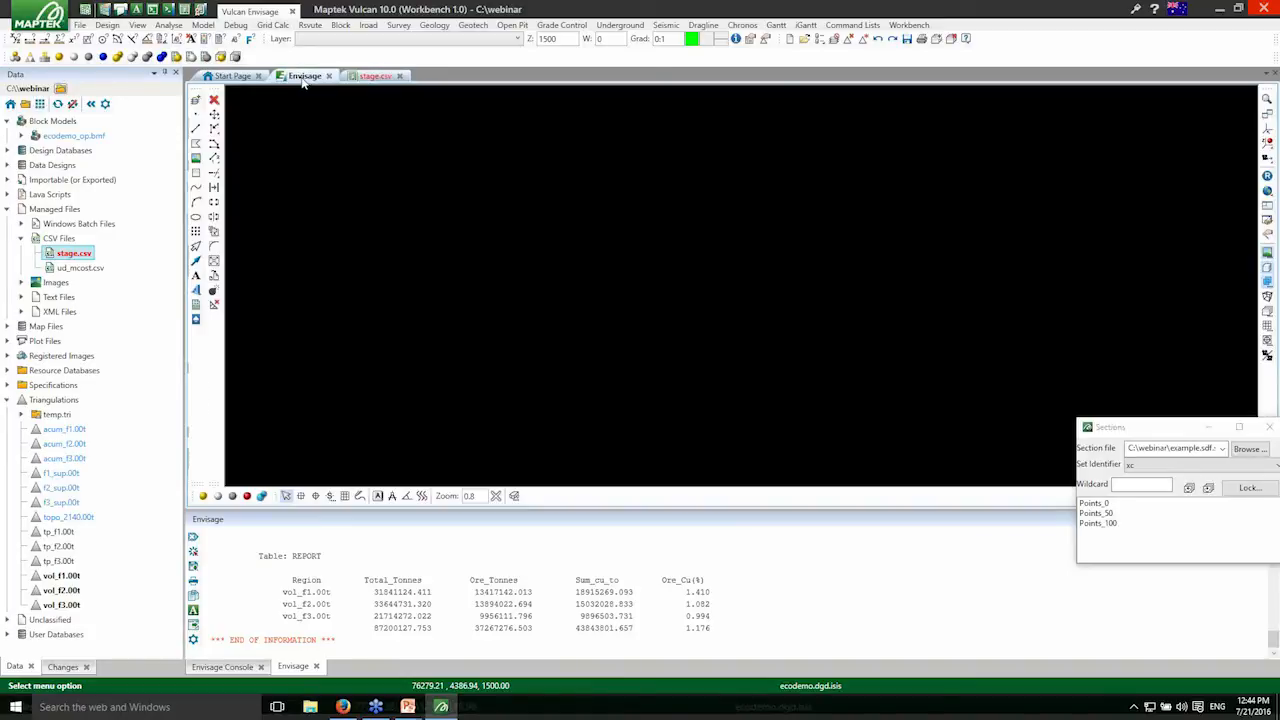
{"action": "left_click", "coordinate": [233, 76]}
{"action": "left_click_drag", "start_coordinate": [1152, 427], "coordinate": [991, 509]}
{"action": "left_click", "coordinate": [1112, 510]}
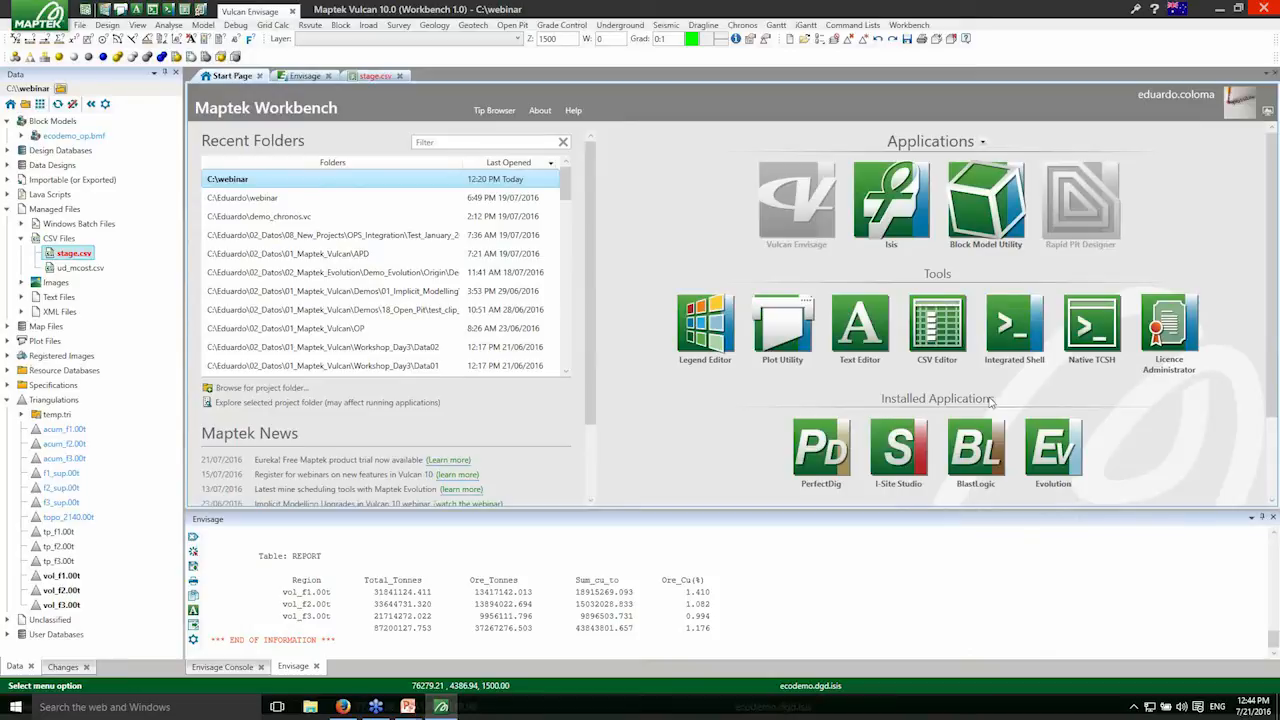
- Launch Maptek Evolution from the installed applications and open the recent project webinar01.evpx
{"action": "left_click", "coordinate": [1043, 443]}
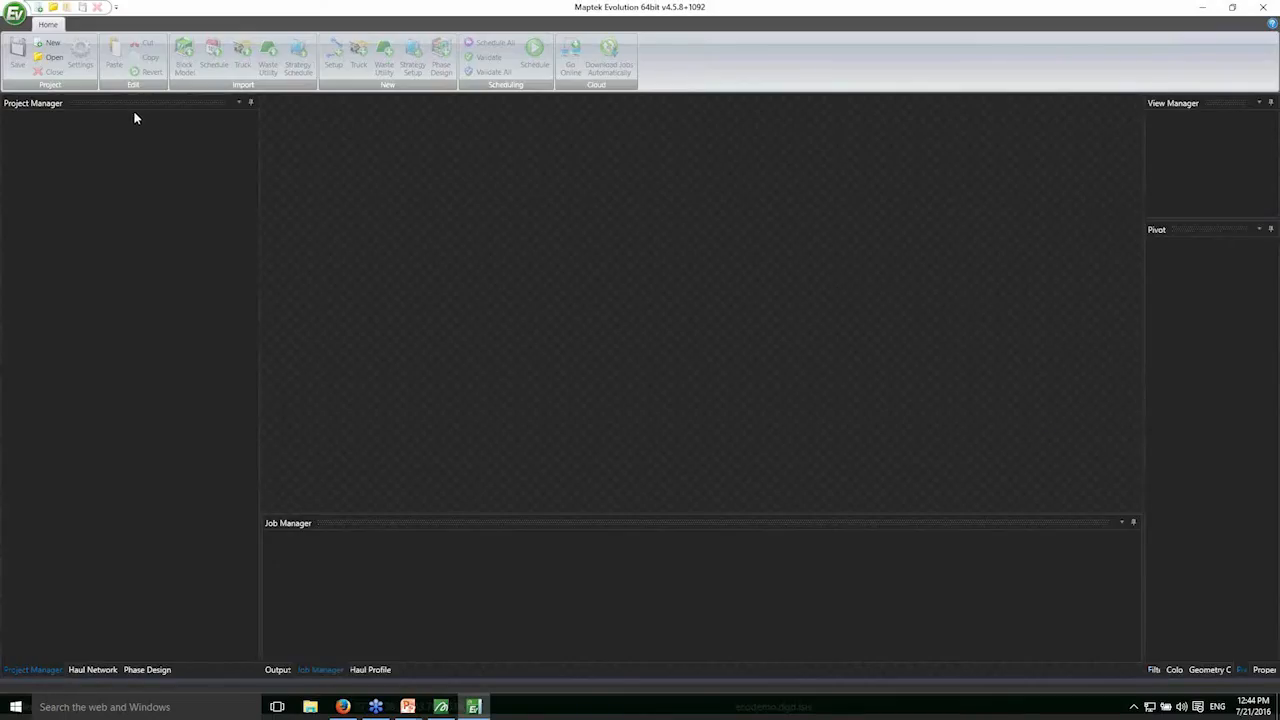
{"action": "left_click", "coordinate": [15, 15]}
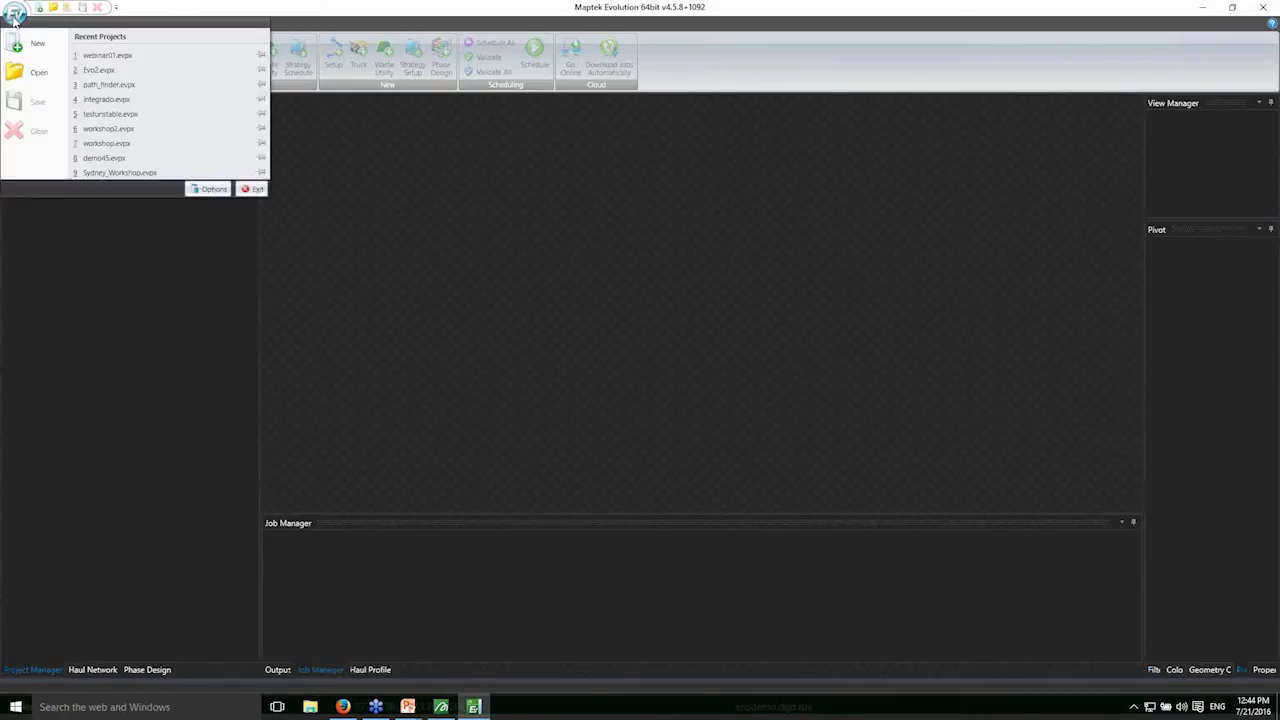
{"action": "left_click", "coordinate": [100, 56]}
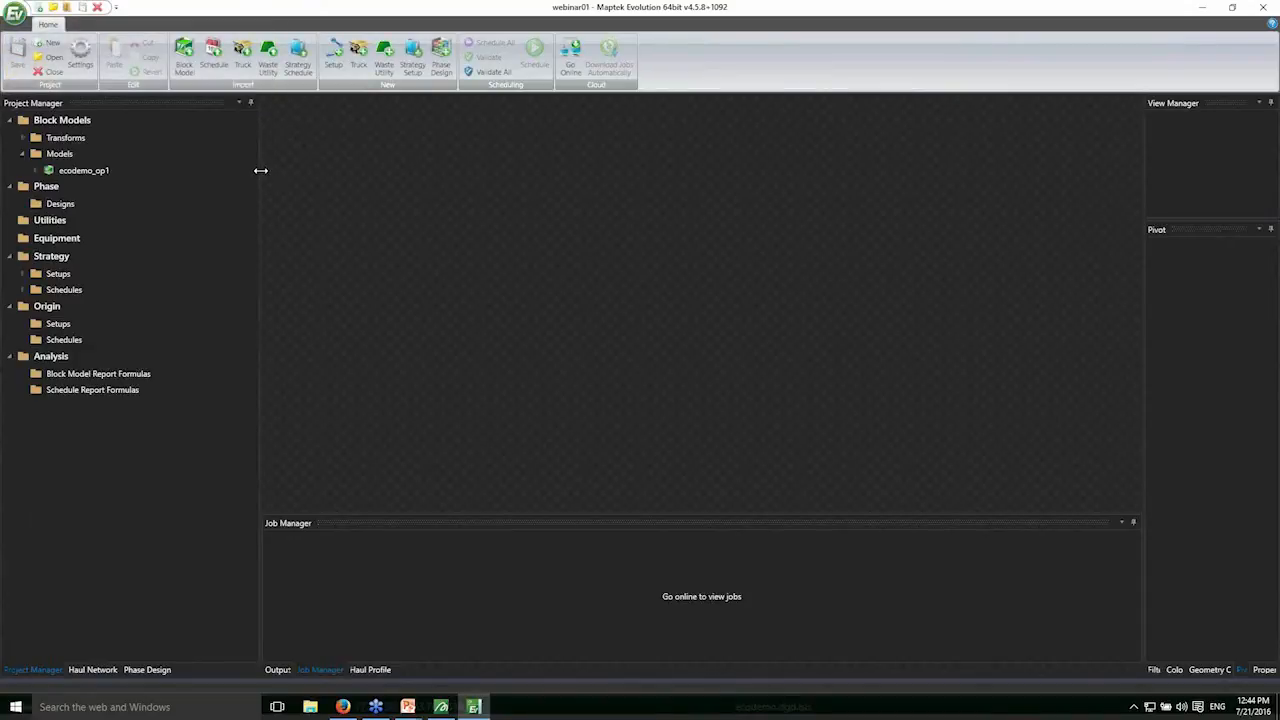
- Narrow the Project Manager and import the Vulcan block model ecodemo_op.bmf from the webinar folder
{"action": "left_click_drag", "start_coordinate": [260, 182], "coordinate": [166, 202]}
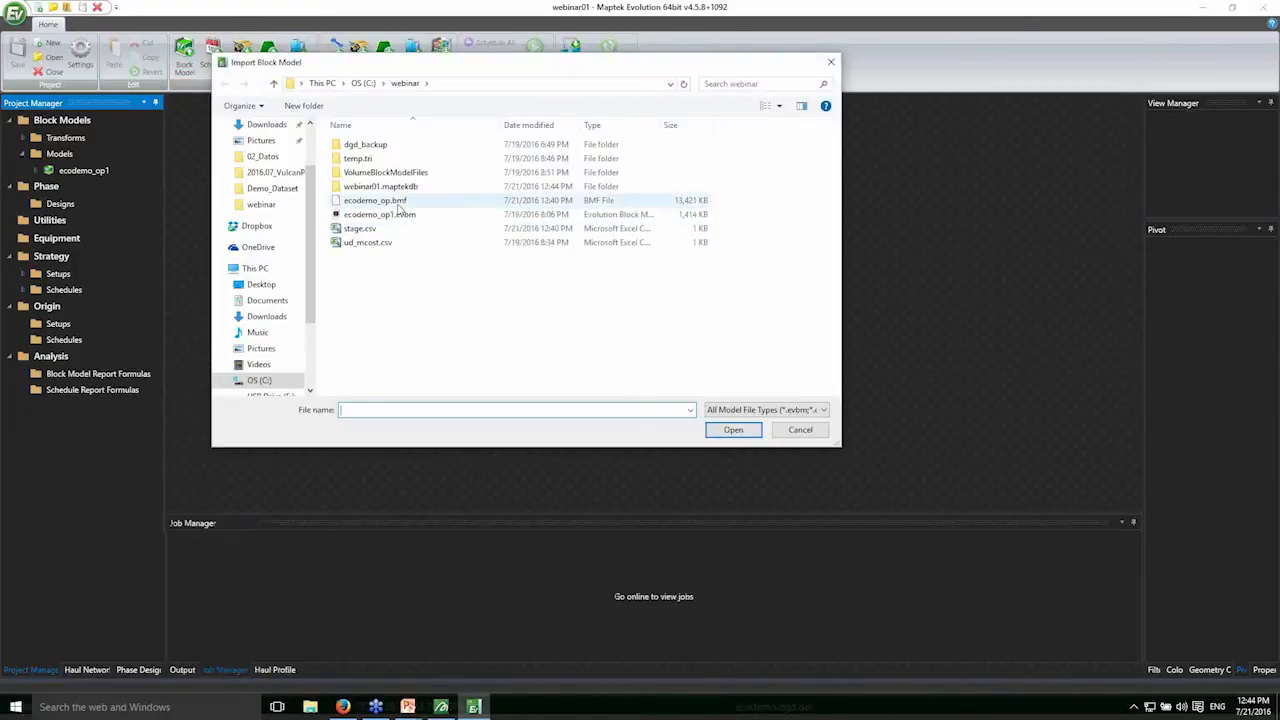
{"action": "left_click", "coordinate": [398, 205]}
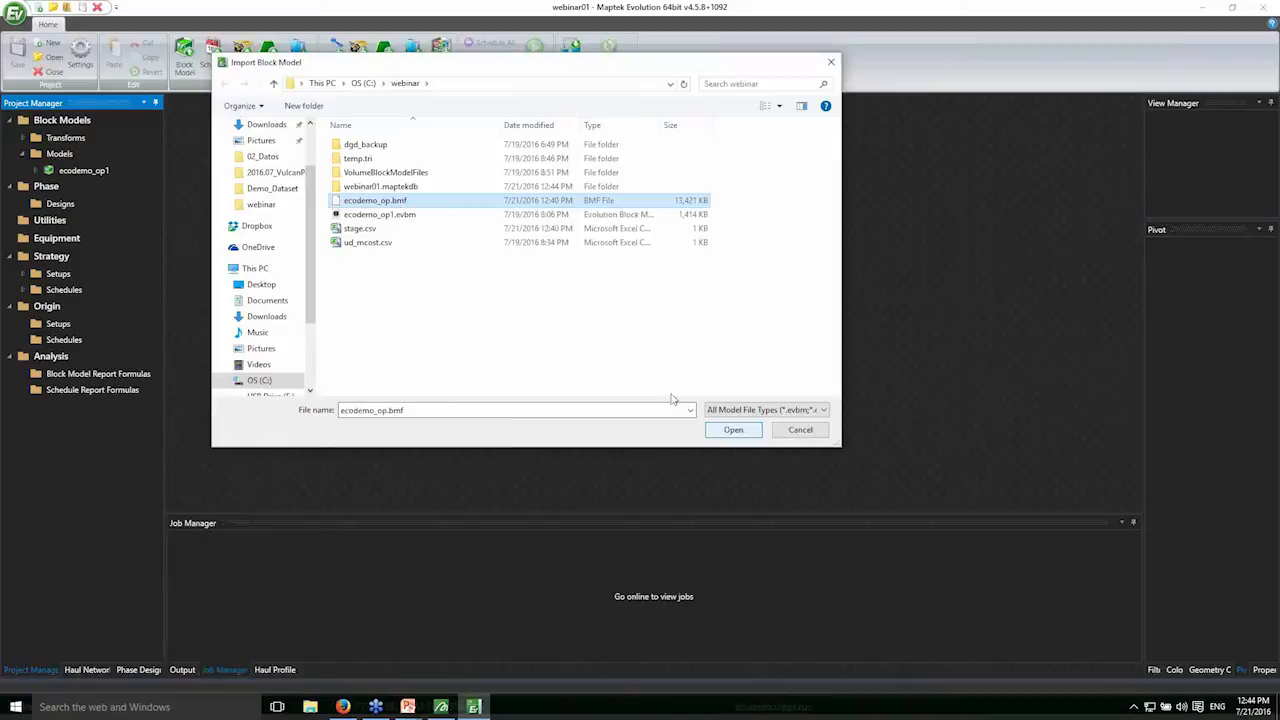
{"action": "left_click", "coordinate": [722, 432]}
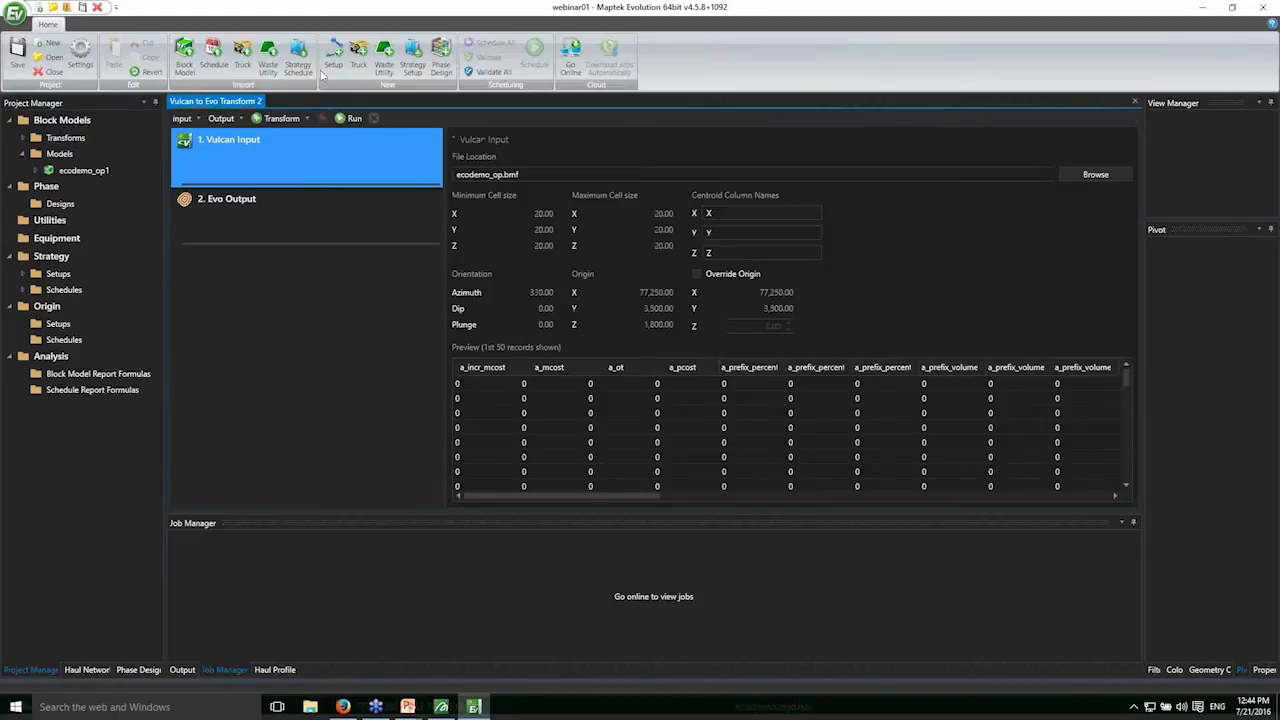
- Add a Row Filter to the Vulcan to Evo transform with the condition block.a_stage > 0
{"action": "left_click", "coordinate": [295, 118]}
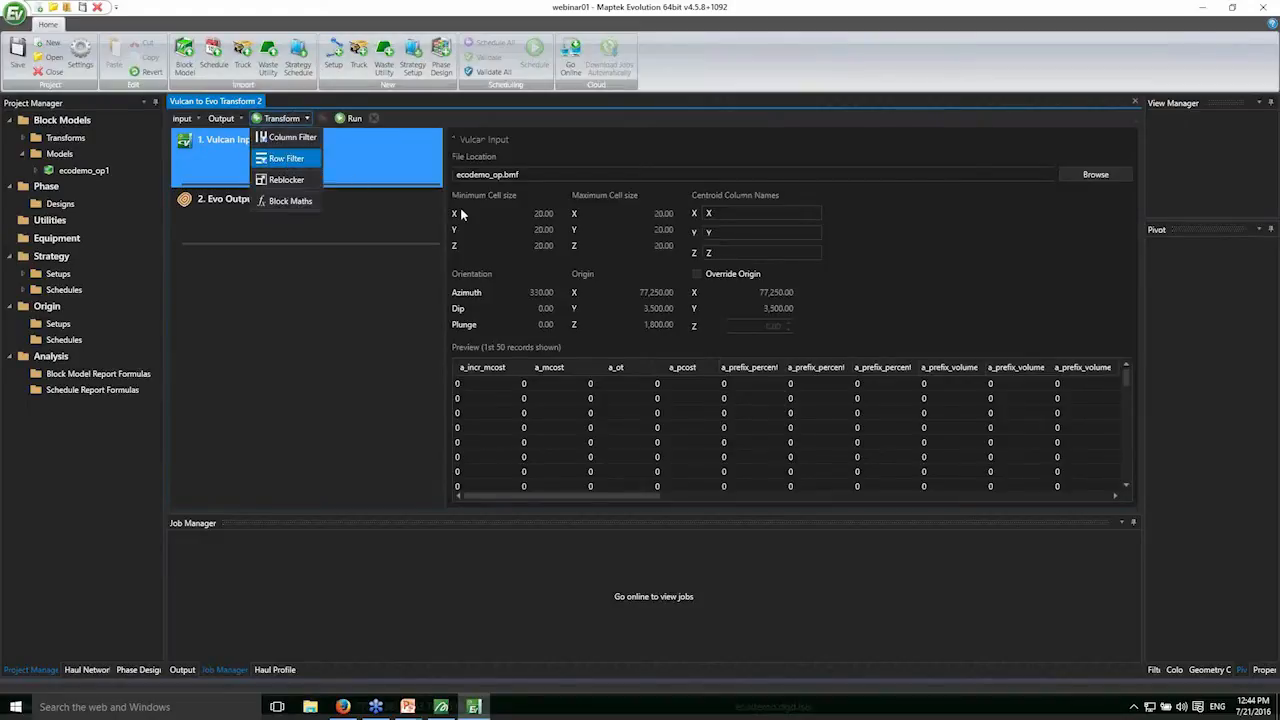
{"action": "left_click", "coordinate": [305, 157]}
{"action": "left_click", "coordinate": [541, 226]}
{"action": "type", "text": "block."}
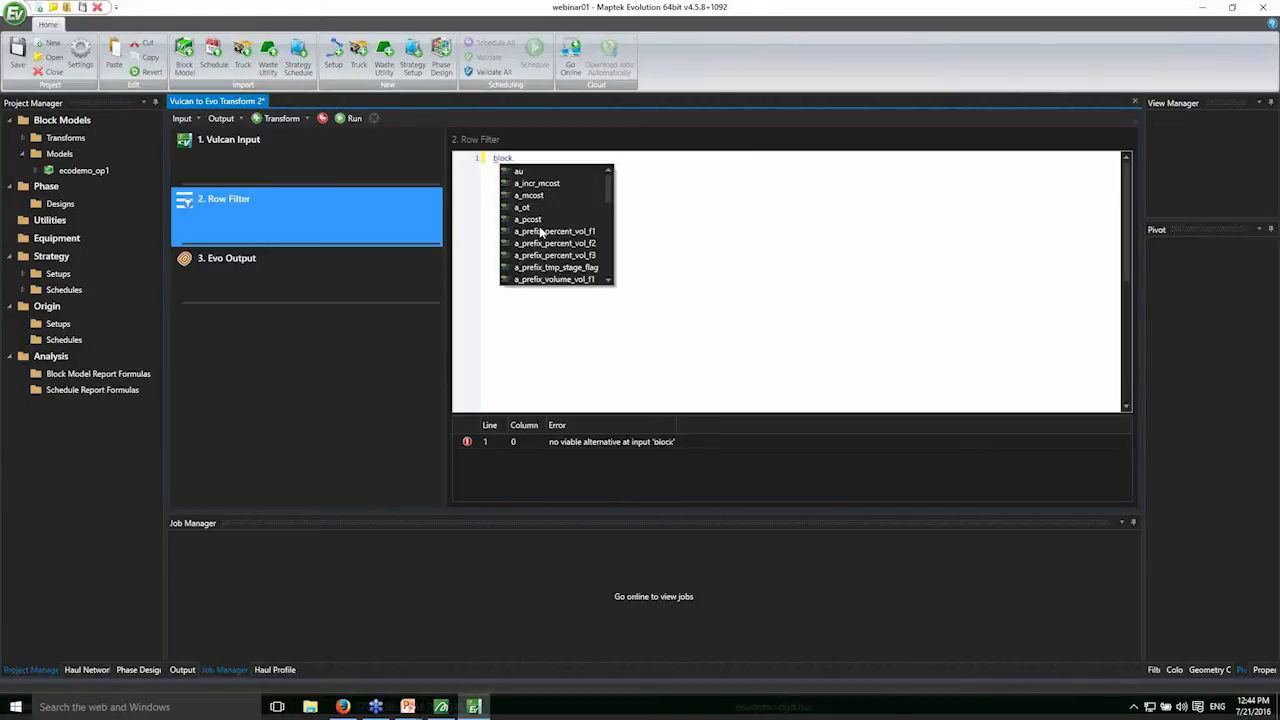
{"action": "type", "text": "a_stage"}
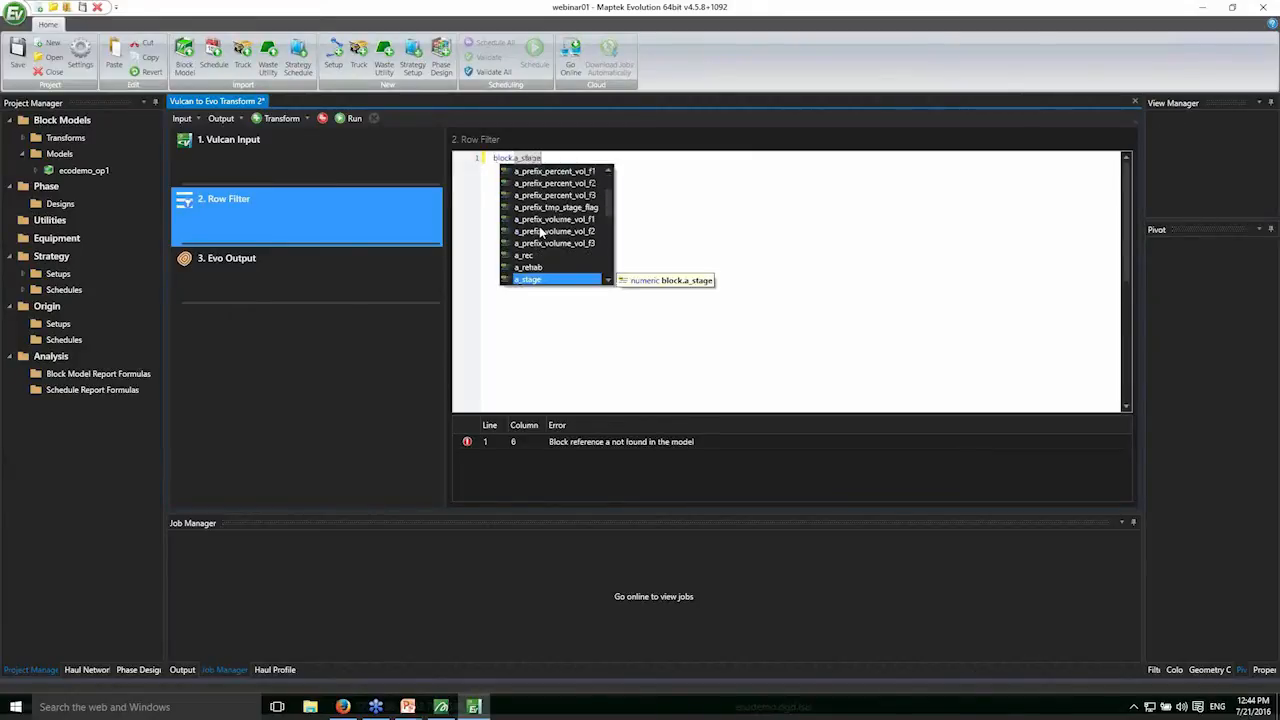
{"action": "type", "text": " > 0"}
{"action": "key", "text": "Return"}
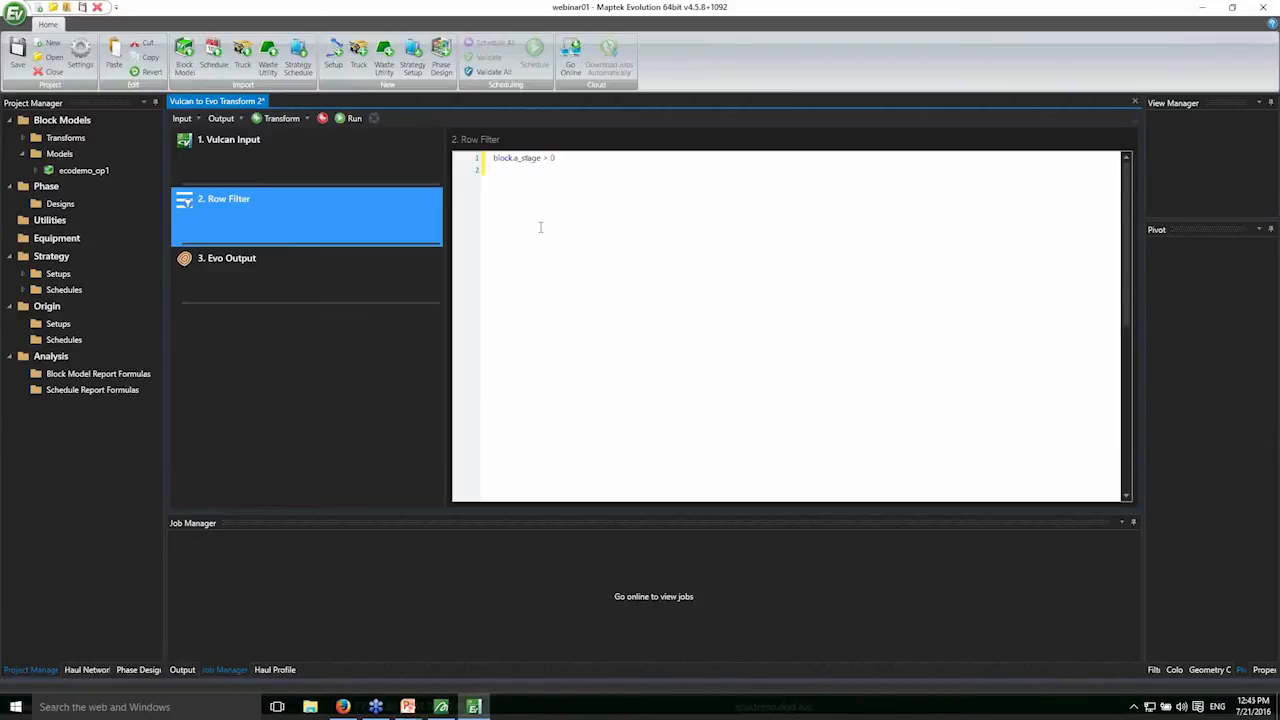
- Set the Evo Output stage variable to a_stage, run the transform and close it
{"action": "left_click", "coordinate": [334, 288]}
{"action": "left_click", "coordinate": [502, 231]}
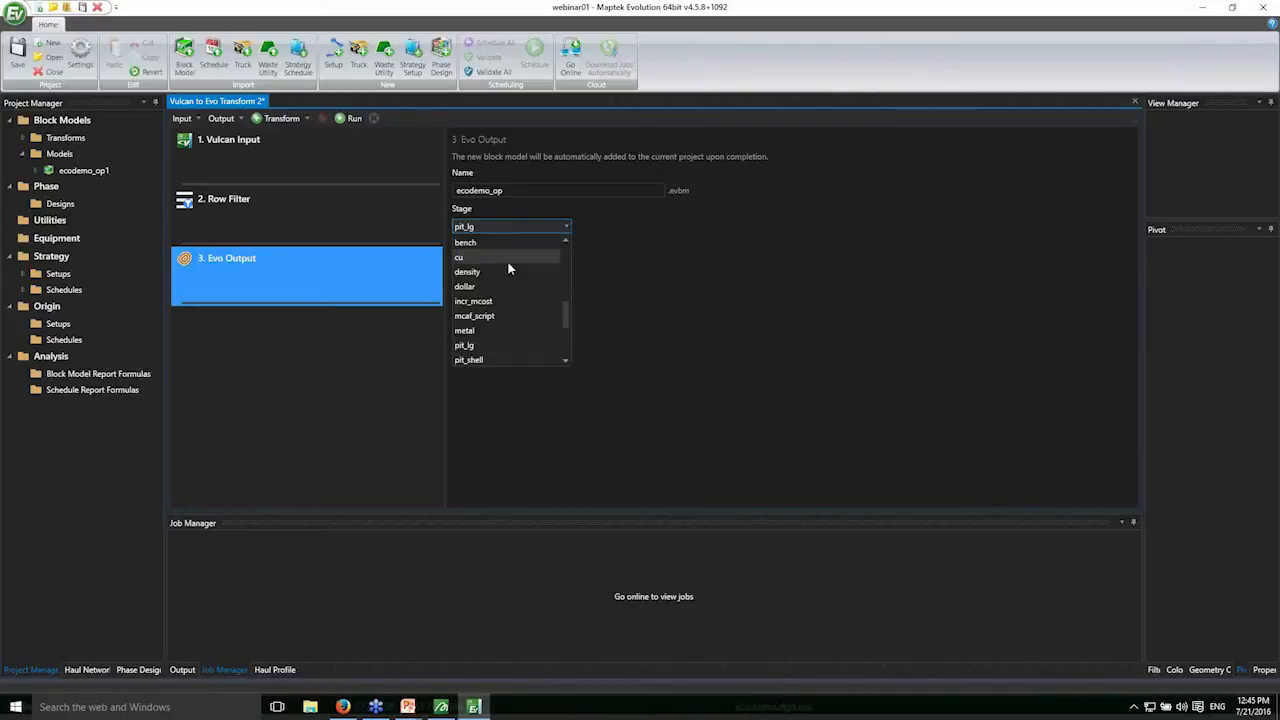
{"action": "scroll", "coordinate": [509, 285], "scroll_direction": "up", "scroll_amount": 3}
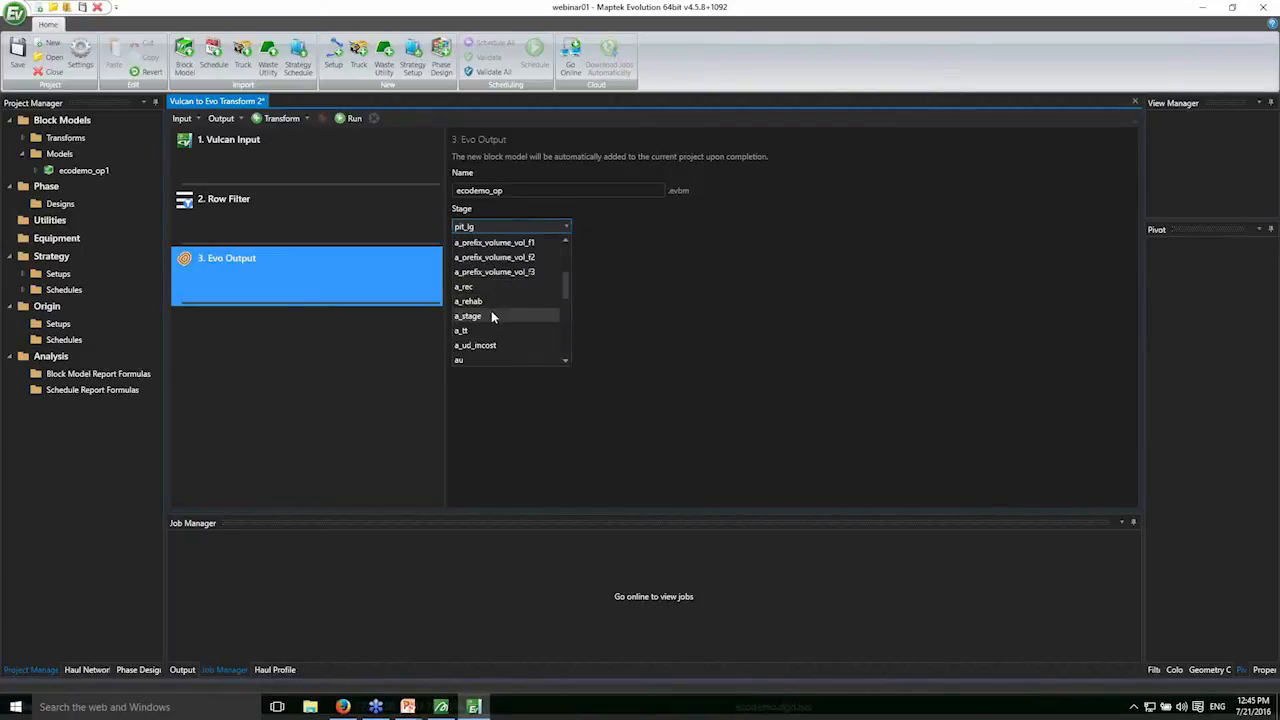
{"action": "left_click", "coordinate": [491, 316]}
{"action": "left_click", "coordinate": [350, 118]}
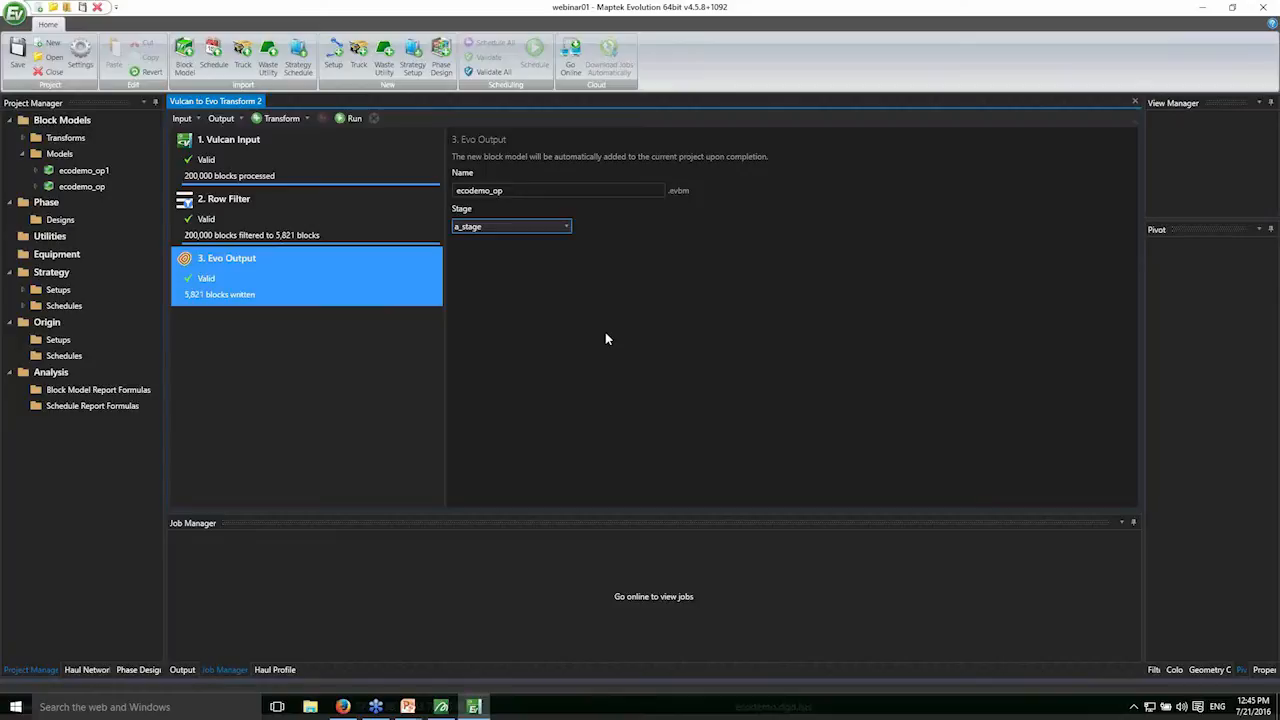
{"action": "left_click", "coordinate": [1134, 101]}
- Display the imported ecodemo_op model in the viewer and tilt it into a close 3D view
{"action": "left_click", "coordinate": [92, 187]}
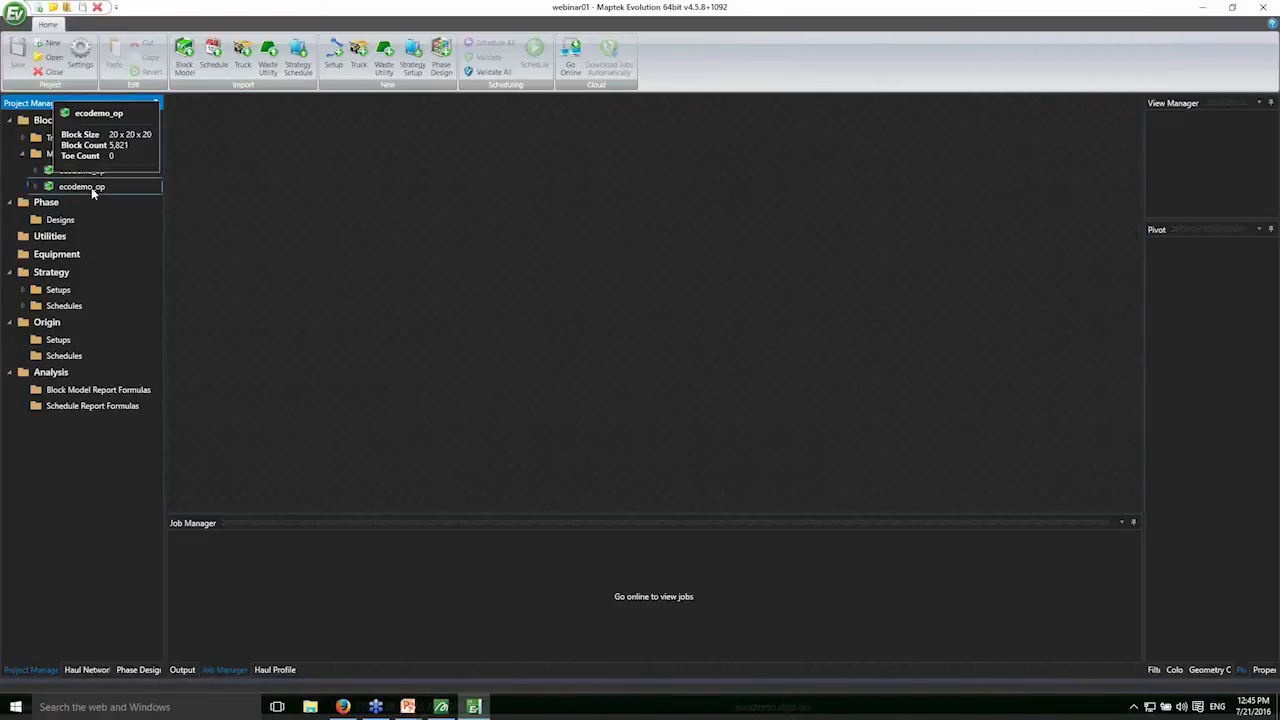
{"action": "double_click", "coordinate": [92, 189]}
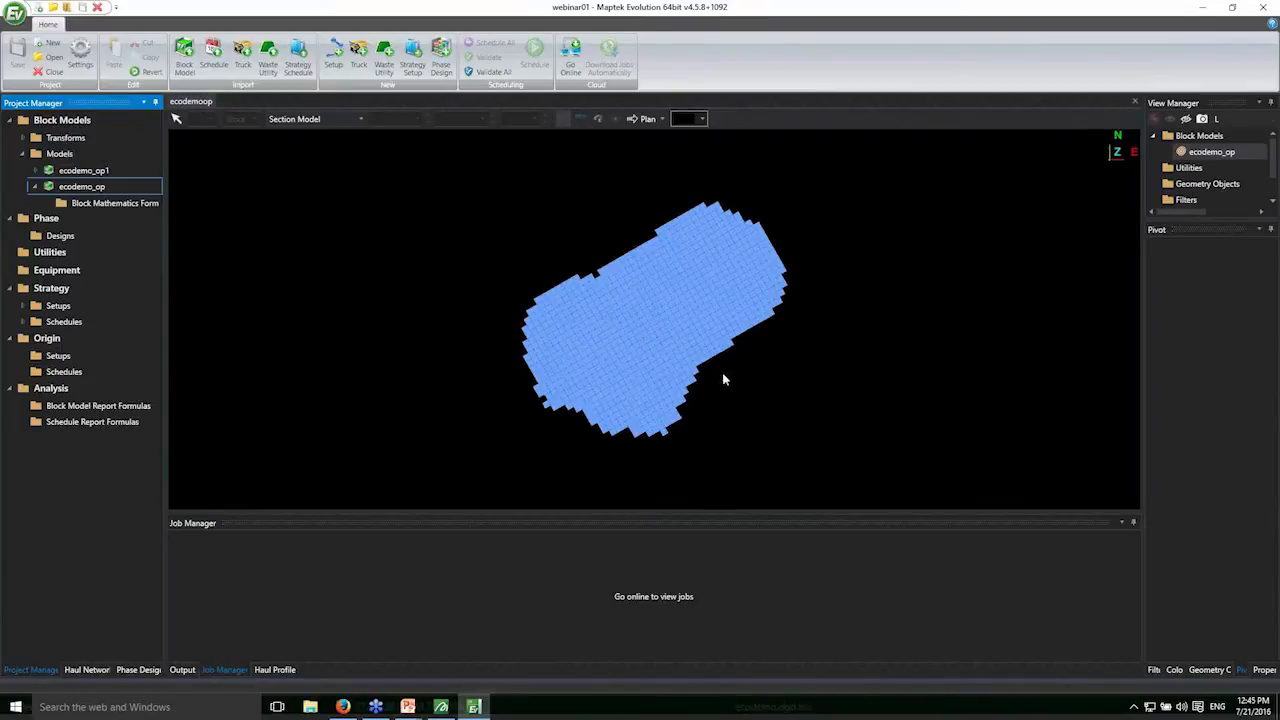
{"action": "middle_click_drag", "start_coordinate": [723, 374], "coordinate": [657, 307]}
{"action": "scroll", "coordinate": [657, 308], "scroll_direction": "up", "scroll_amount": 4}
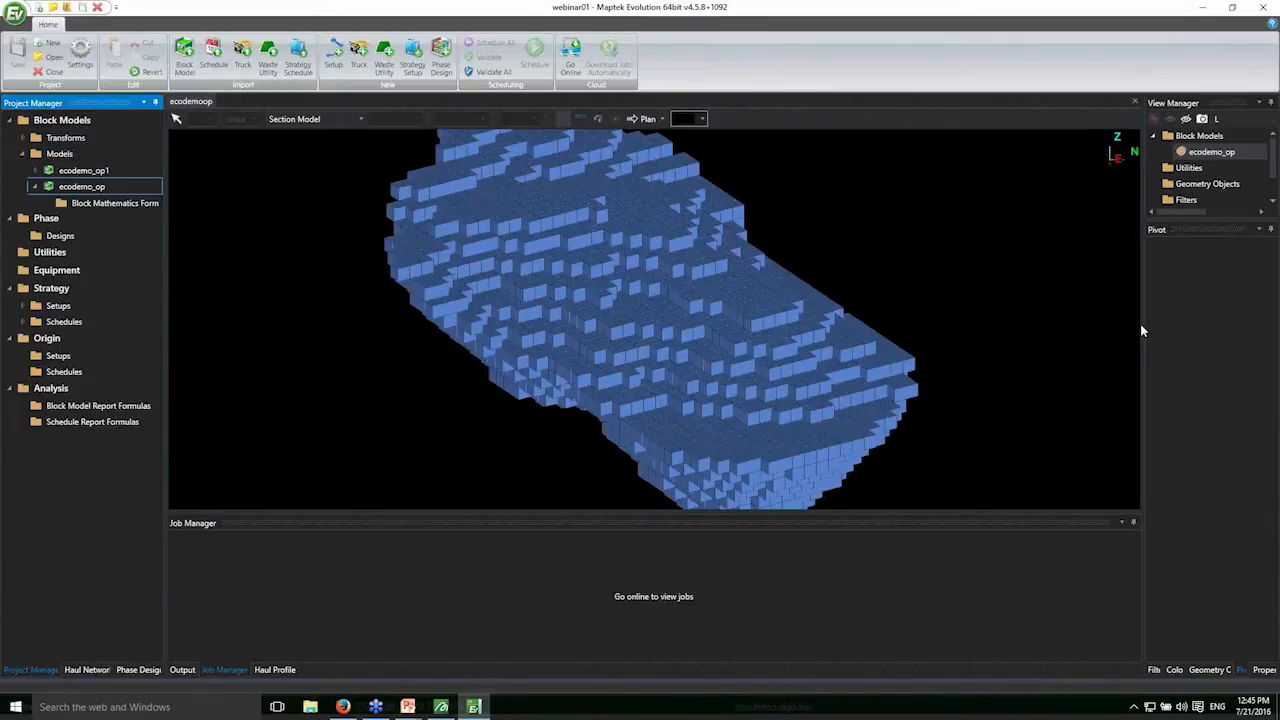
- Widen the View Manager area and colour the ecodemo_op blocks by Stage
{"action": "left_click_drag", "start_coordinate": [1141, 330], "coordinate": [1095, 328]}
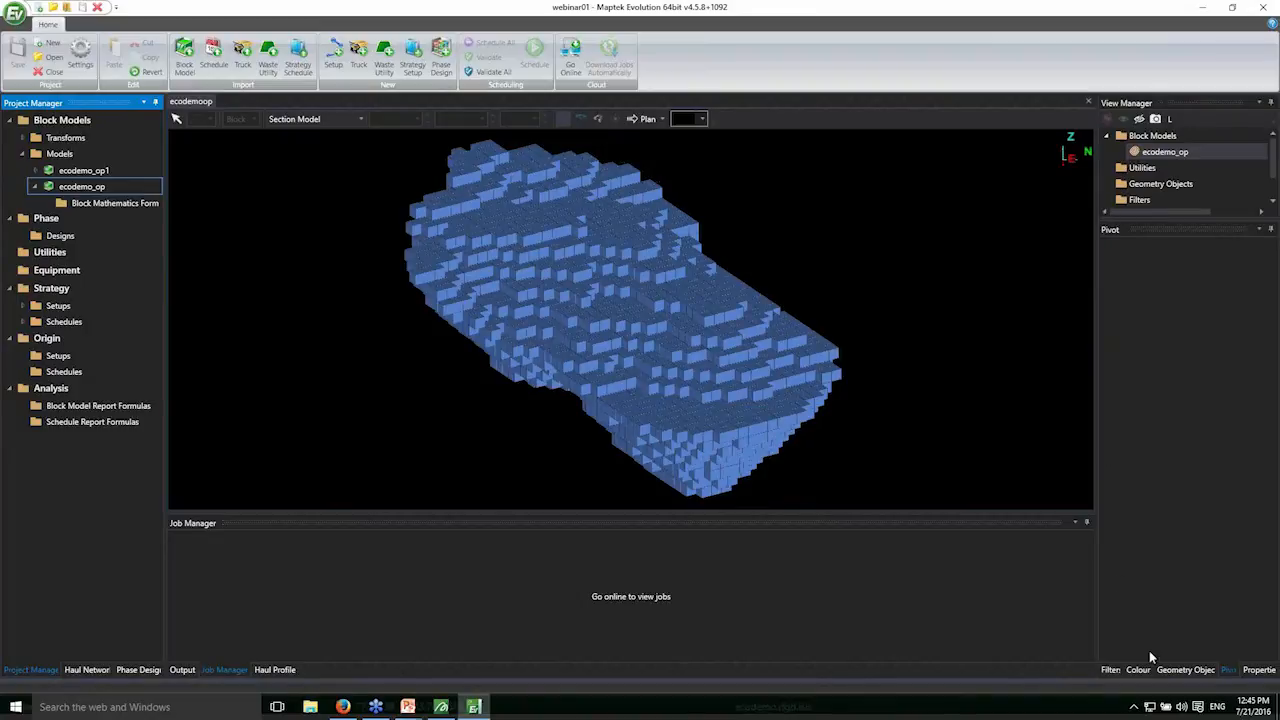
{"action": "left_click", "coordinate": [1138, 669]}
{"action": "left_click", "coordinate": [1126, 264]}
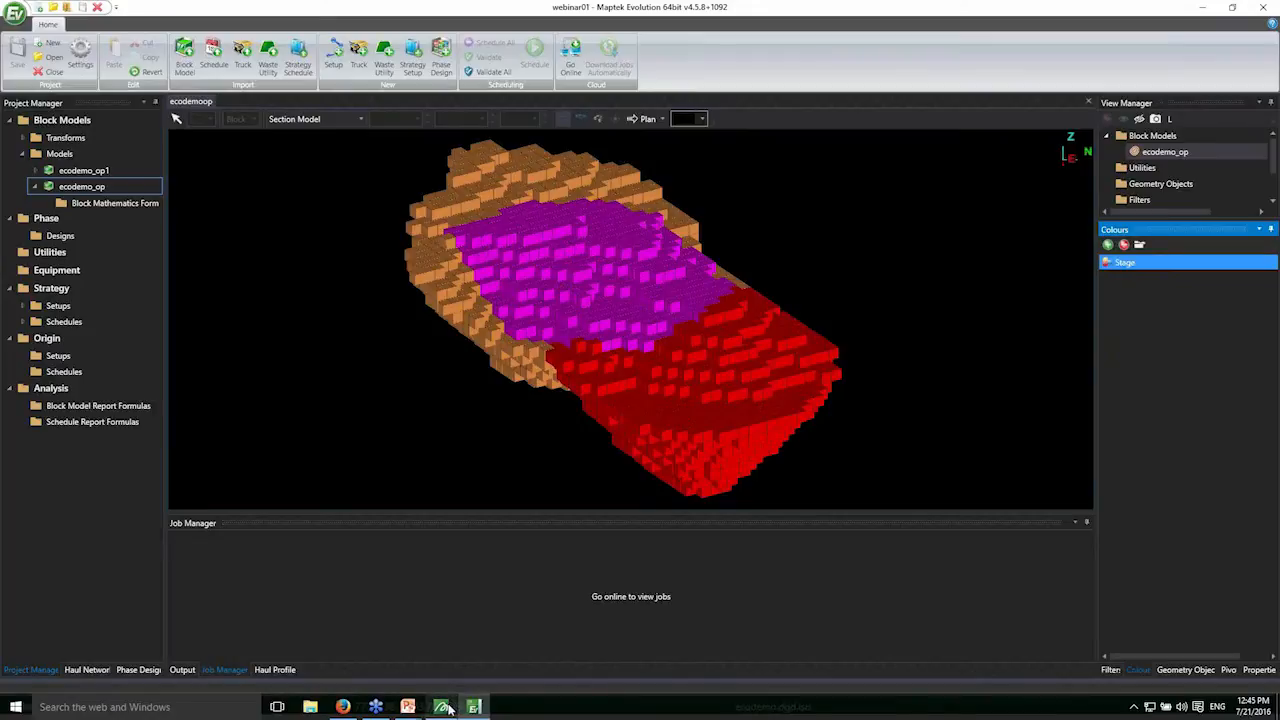
- Switch back to Vulcan Envisage and remove all the phase solids and the block model extent from the view
{"action": "mouse_move", "coordinate": [443, 708]}
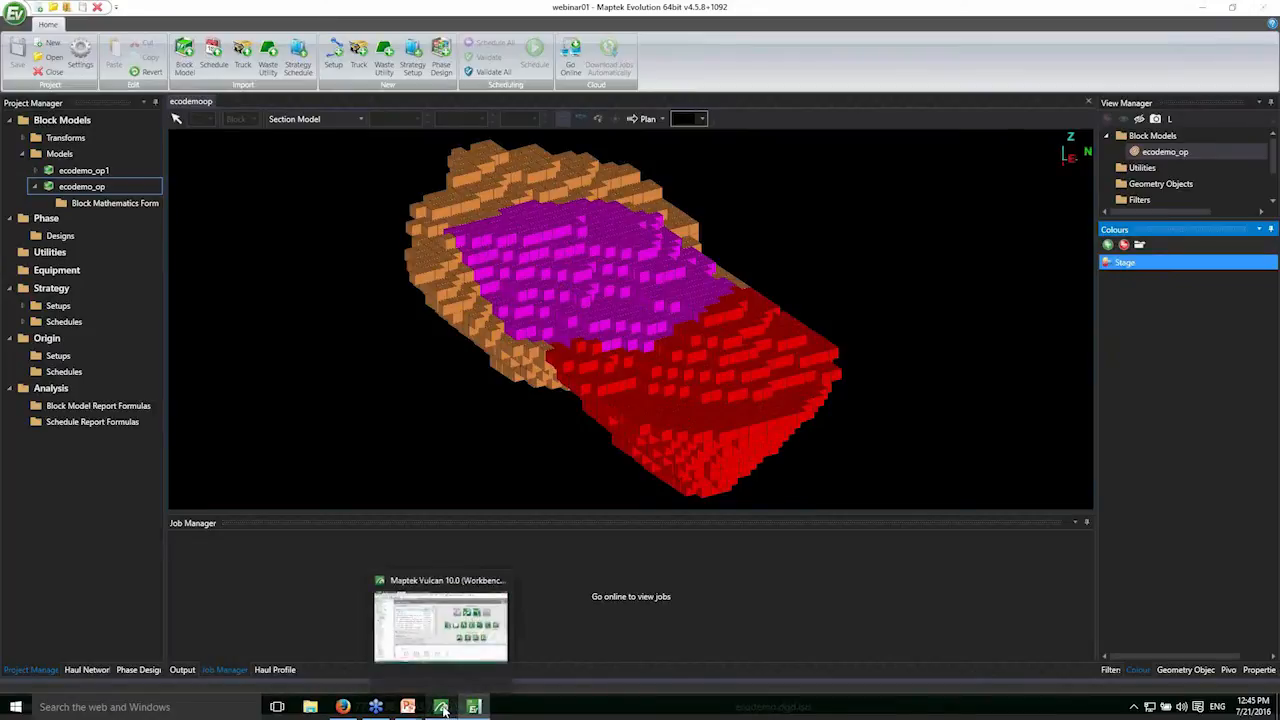
{"action": "left_click", "coordinate": [443, 708]}
{"action": "left_click", "coordinate": [312, 76]}
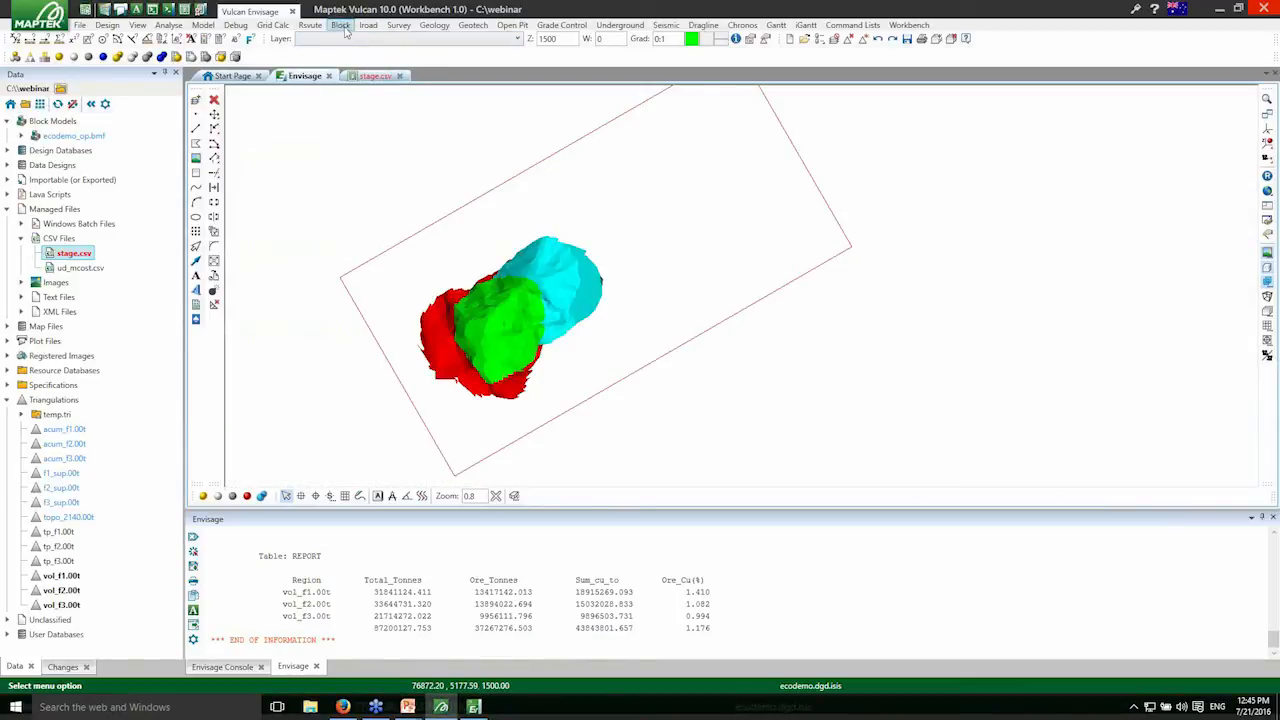
{"action": "left_click_drag", "start_coordinate": [599, 434], "coordinate": [536, 380]}
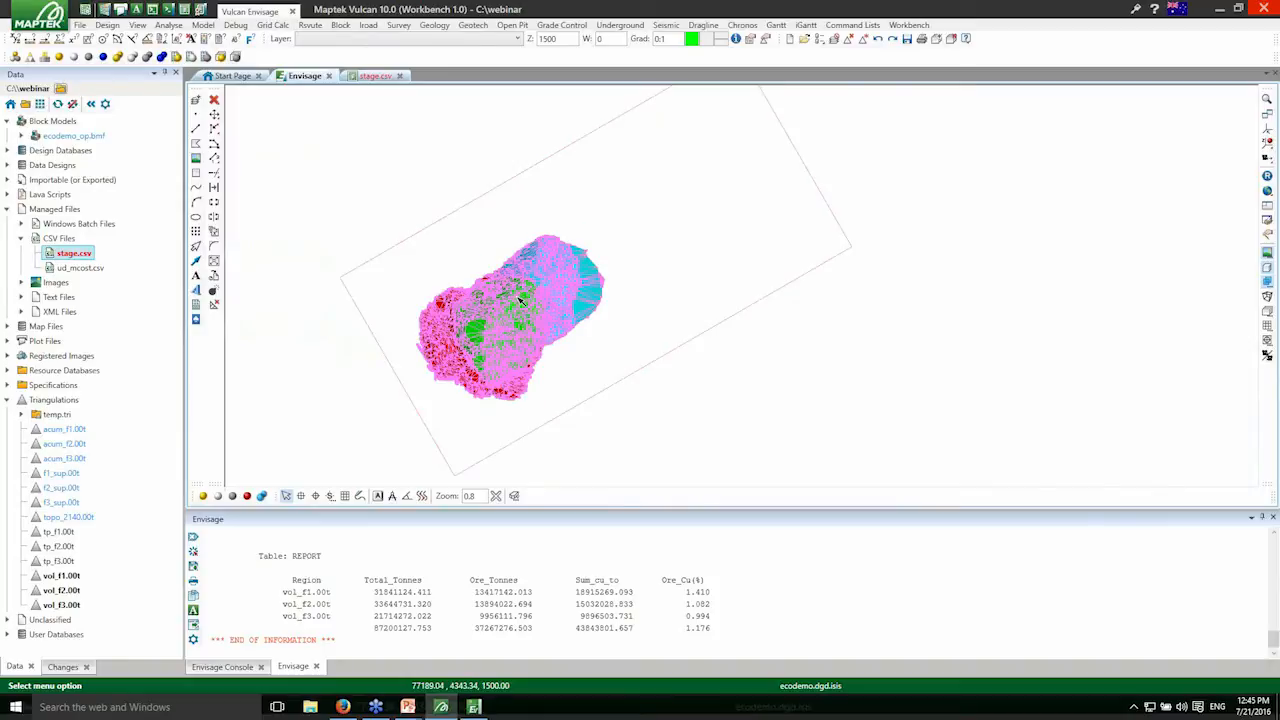
{"action": "right_click", "coordinate": [519, 302]}
{"action": "left_click", "coordinate": [540, 400]}
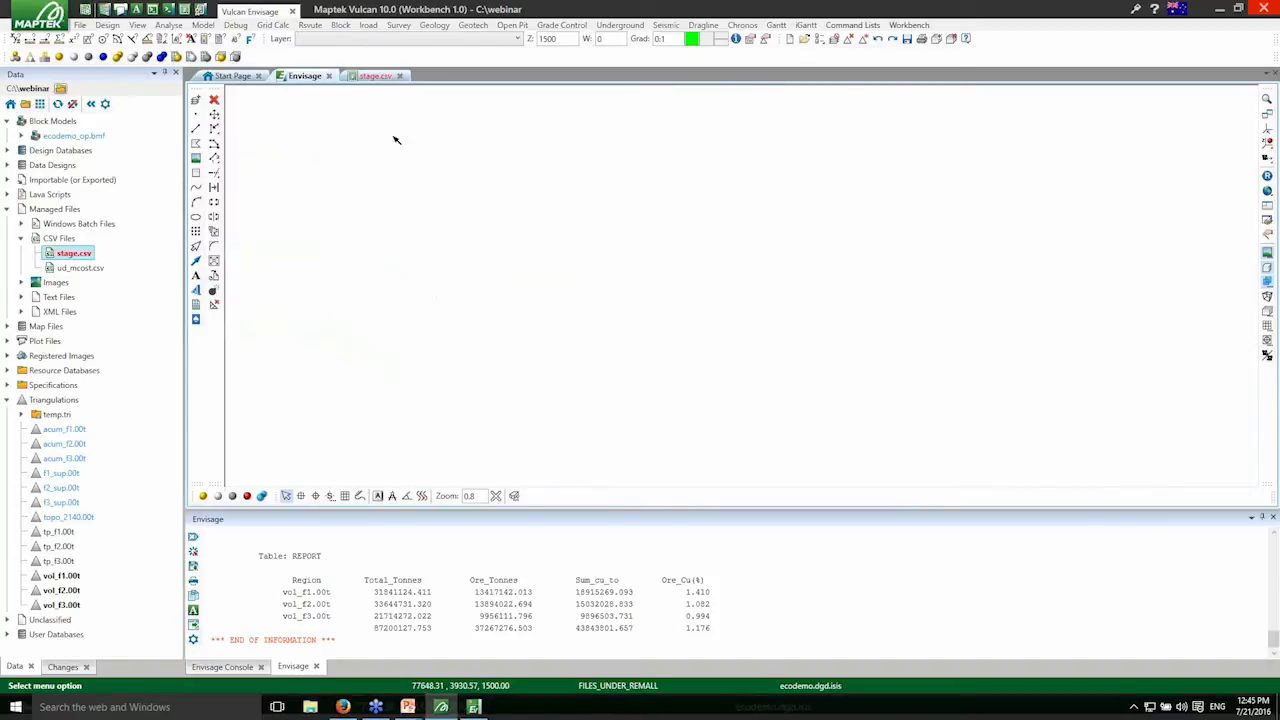
- Display the regular block model ecodemo_op.bmf by variable a_stage using the stage colour legend, with all blocks selected
{"action": "left_click", "coordinate": [341, 26]}
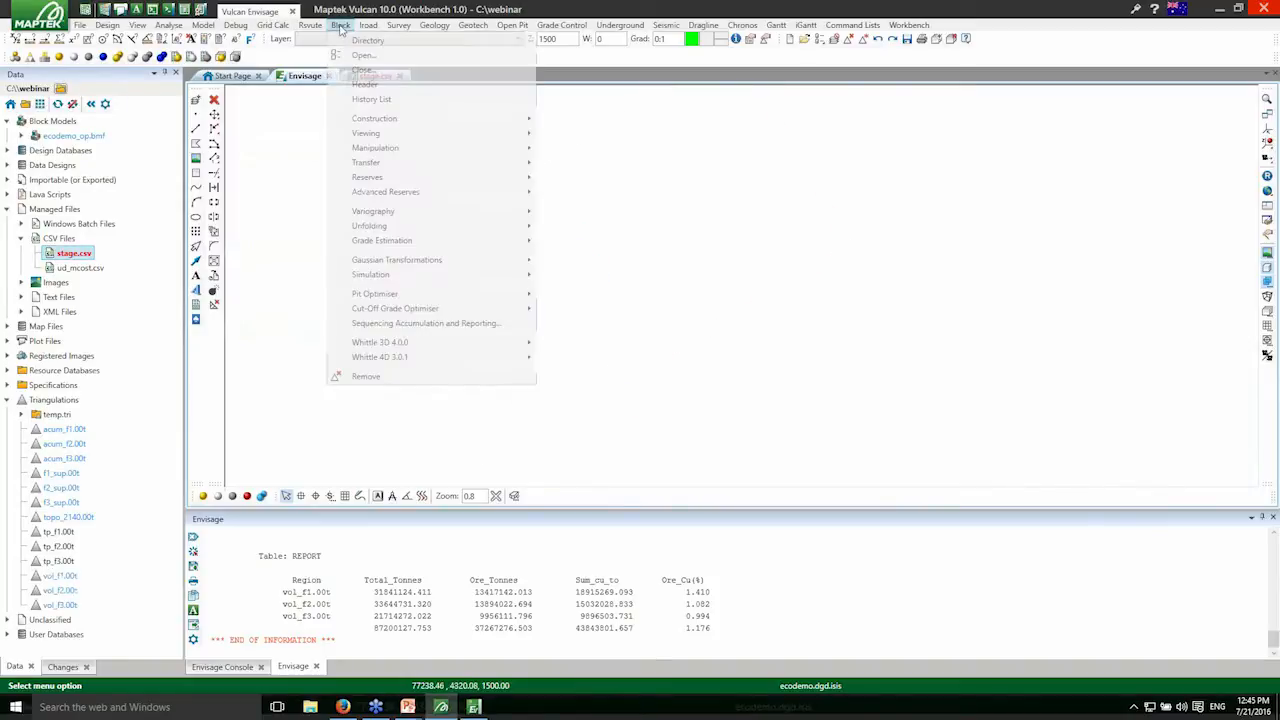
{"action": "mouse_move", "coordinate": [410, 134]}
{"action": "left_click", "coordinate": [610, 372]}
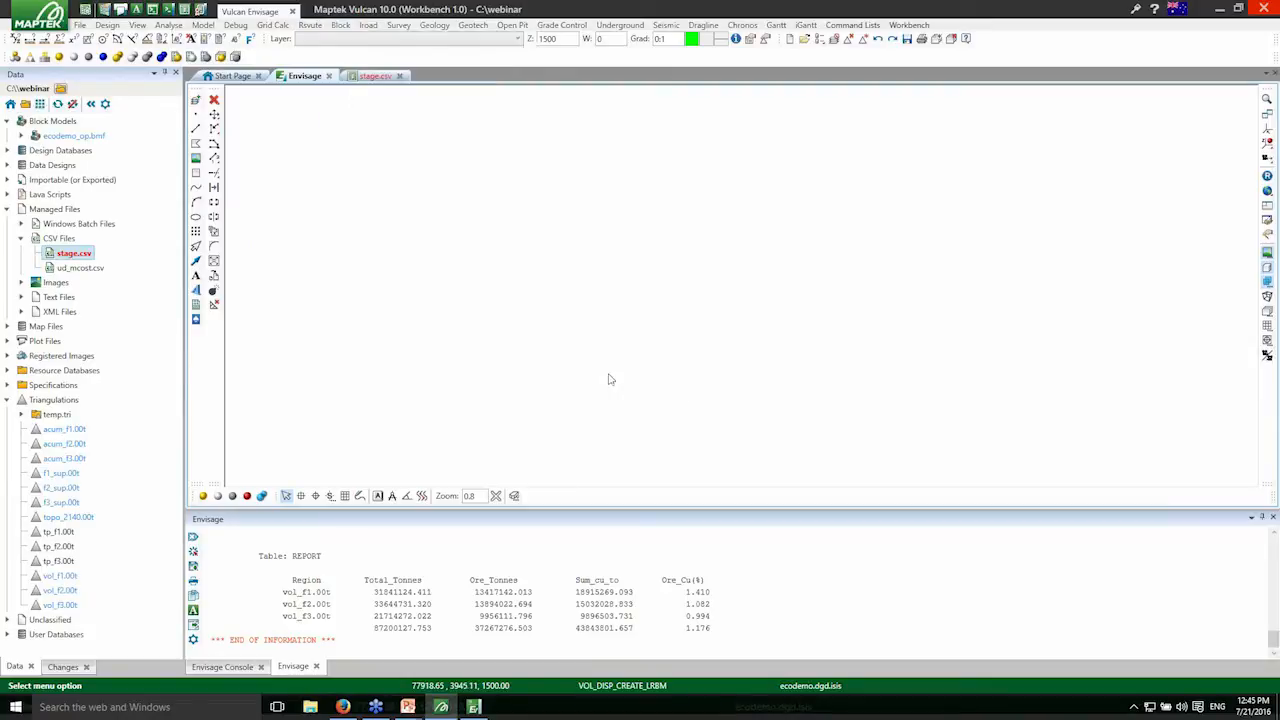
{"action": "left_click", "coordinate": [612, 272]}
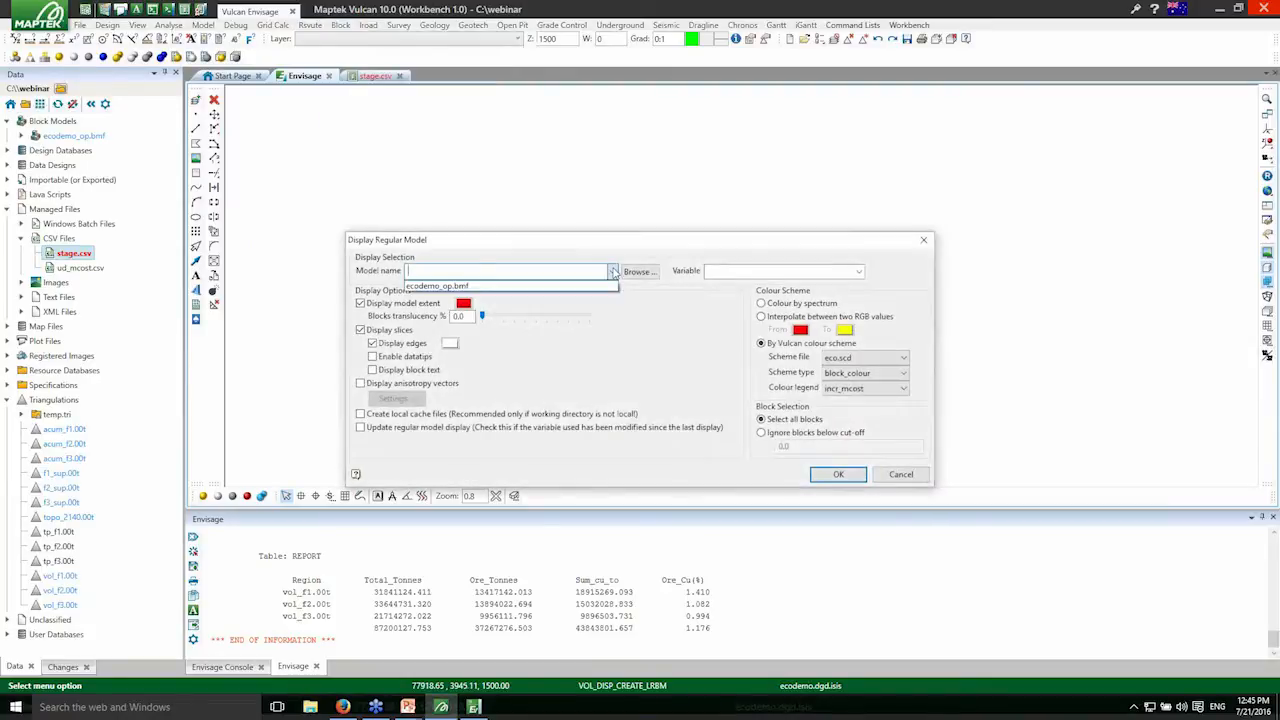
{"action": "left_click", "coordinate": [596, 286]}
{"action": "left_click", "coordinate": [859, 274]}
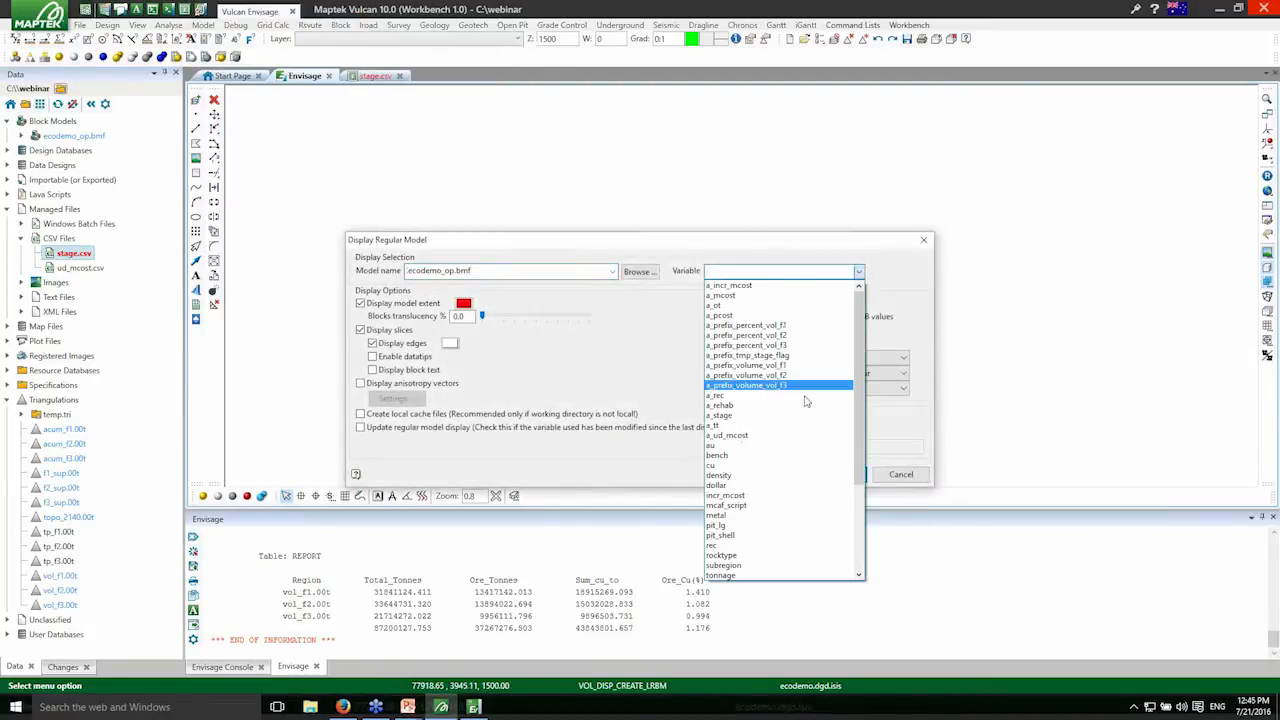
{"action": "left_click", "coordinate": [800, 415]}
{"action": "left_click", "coordinate": [865, 388]}
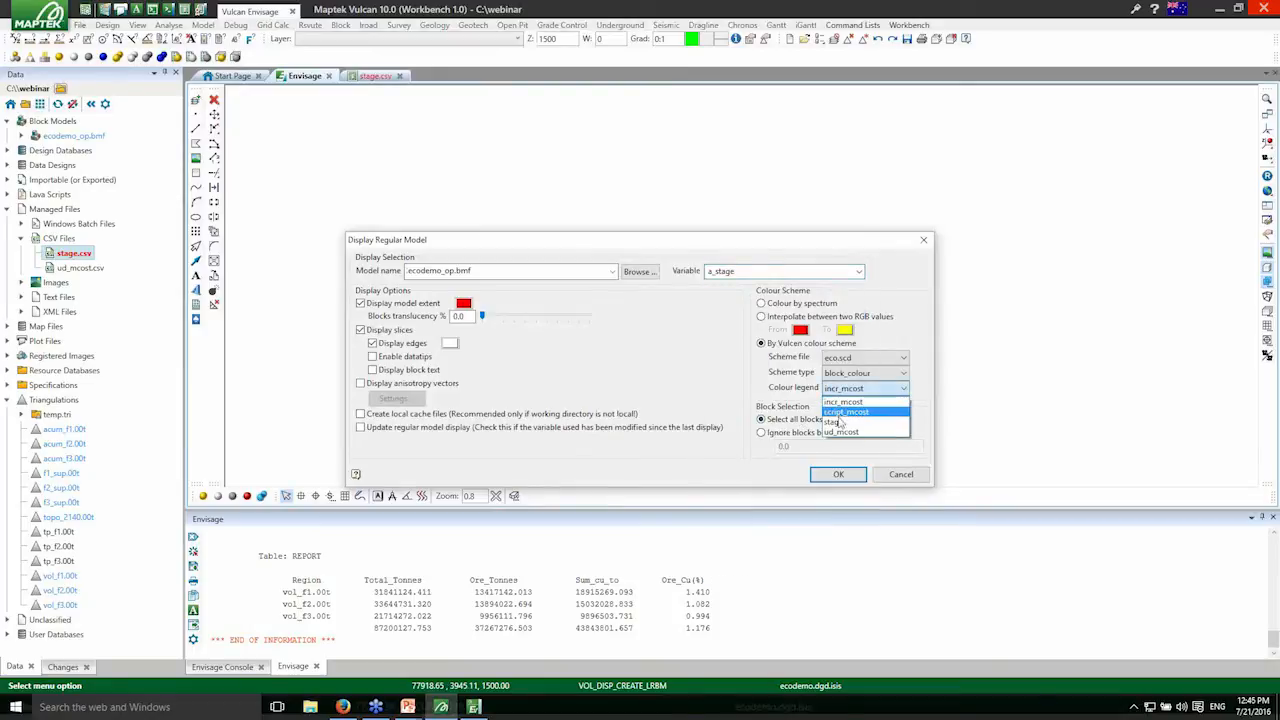
{"action": "left_click", "coordinate": [838, 426]}
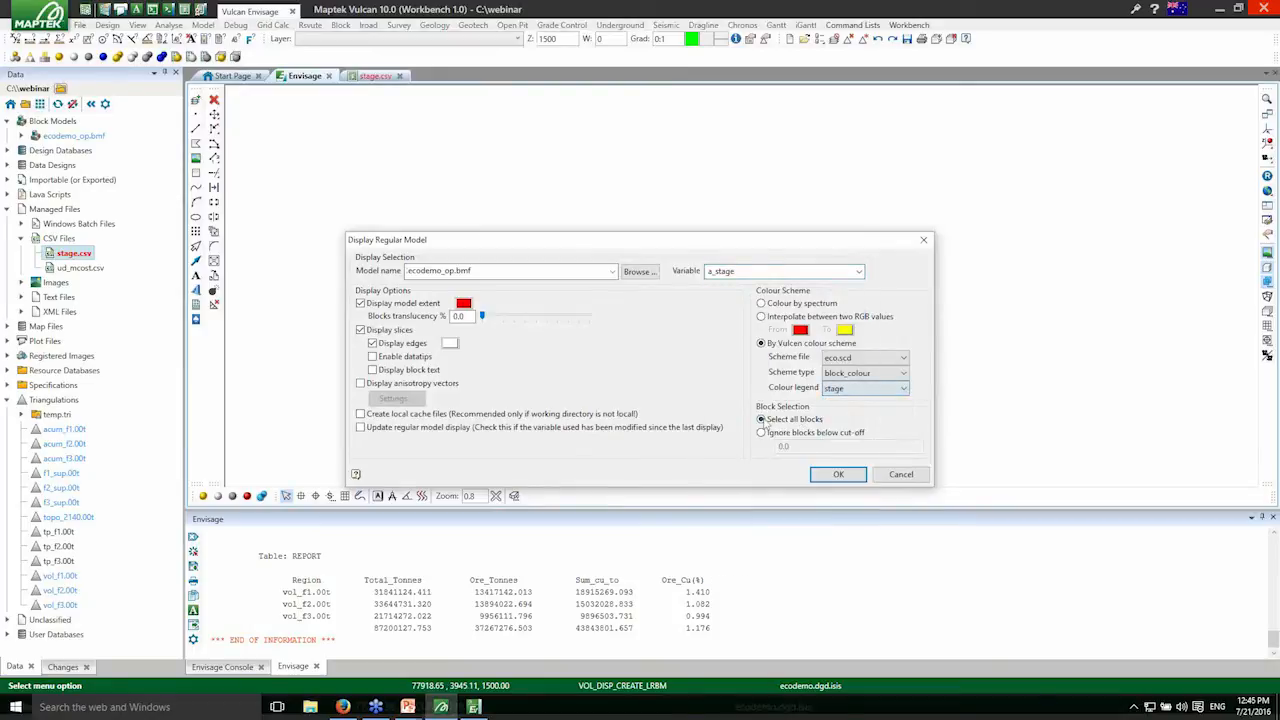
{"action": "left_click", "coordinate": [834, 477]}
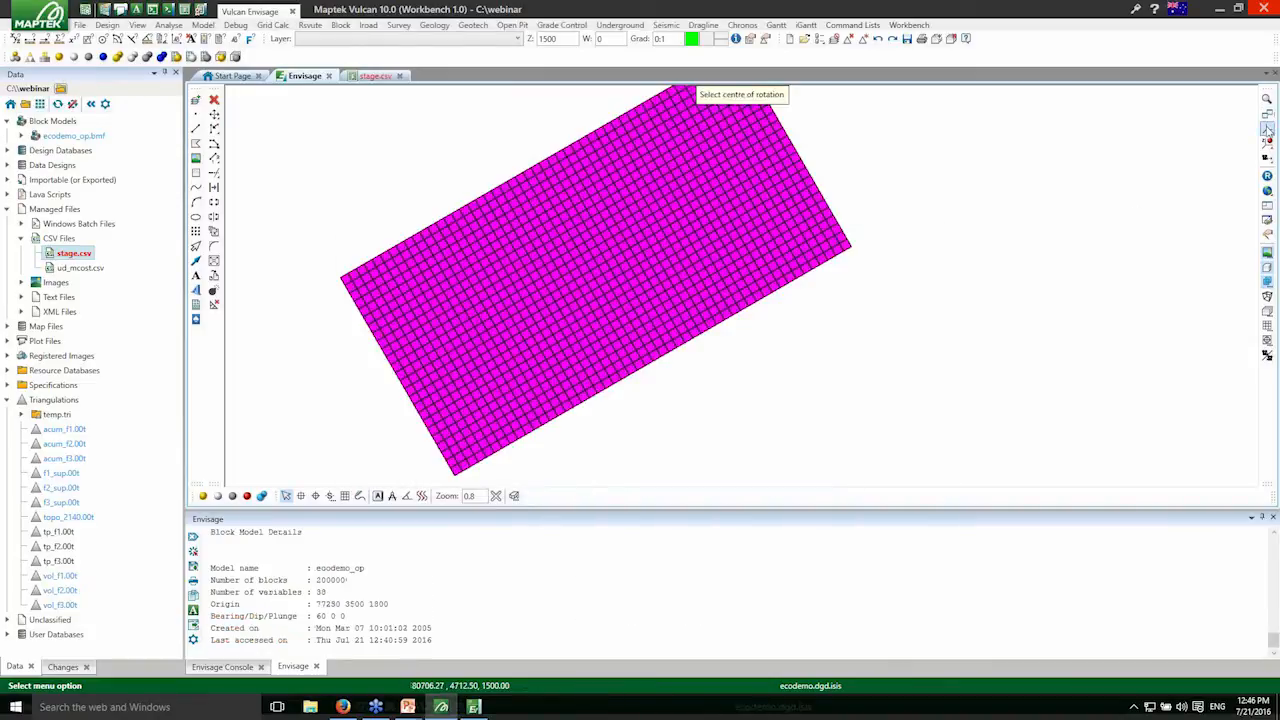
- Orbit the displayed block model into a 3D view and open the Property Editor for its display settings
{"action": "left_click", "coordinate": [587, 258]}
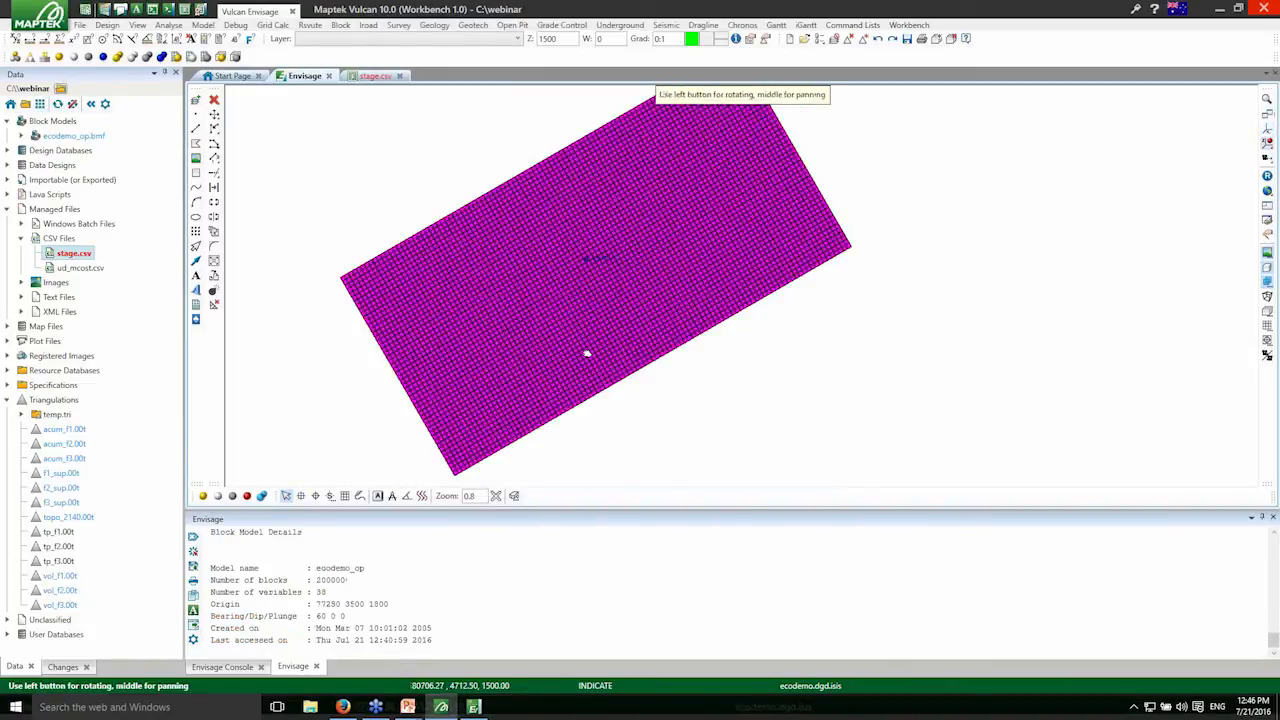
{"action": "left_click_drag", "start_coordinate": [587, 354], "coordinate": [586, 289]}
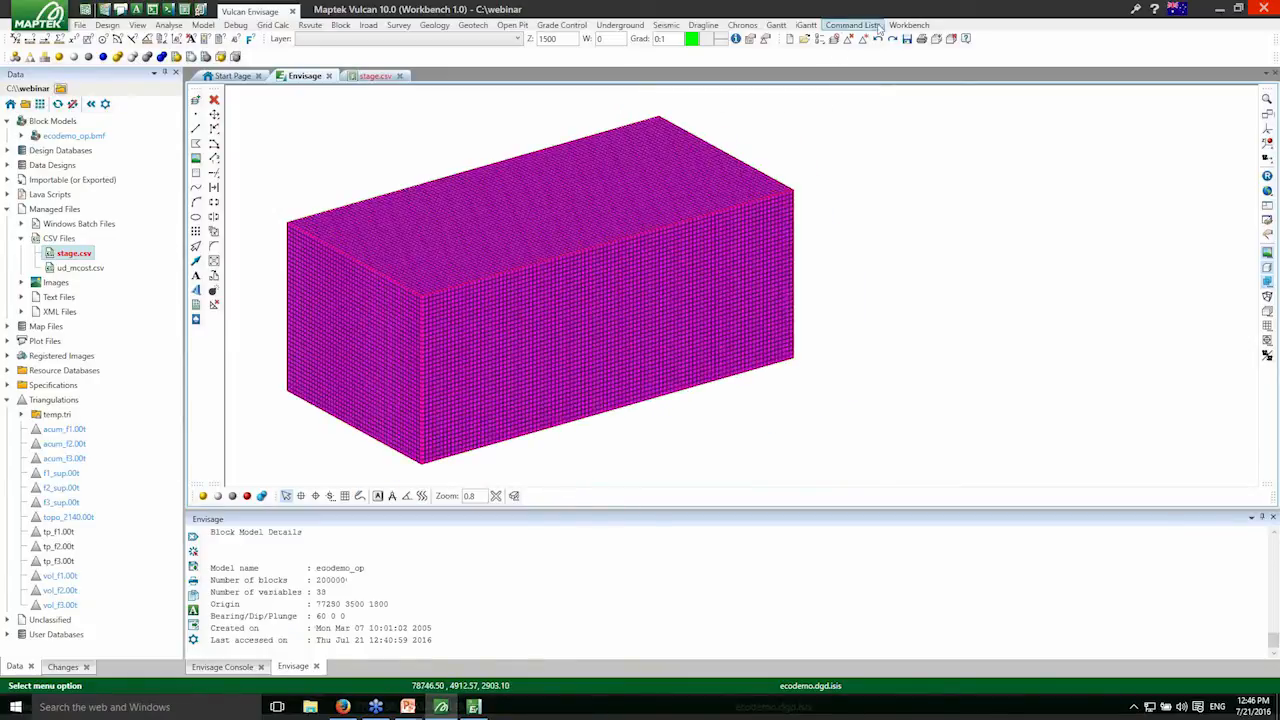
{"action": "left_click", "coordinate": [908, 24]}
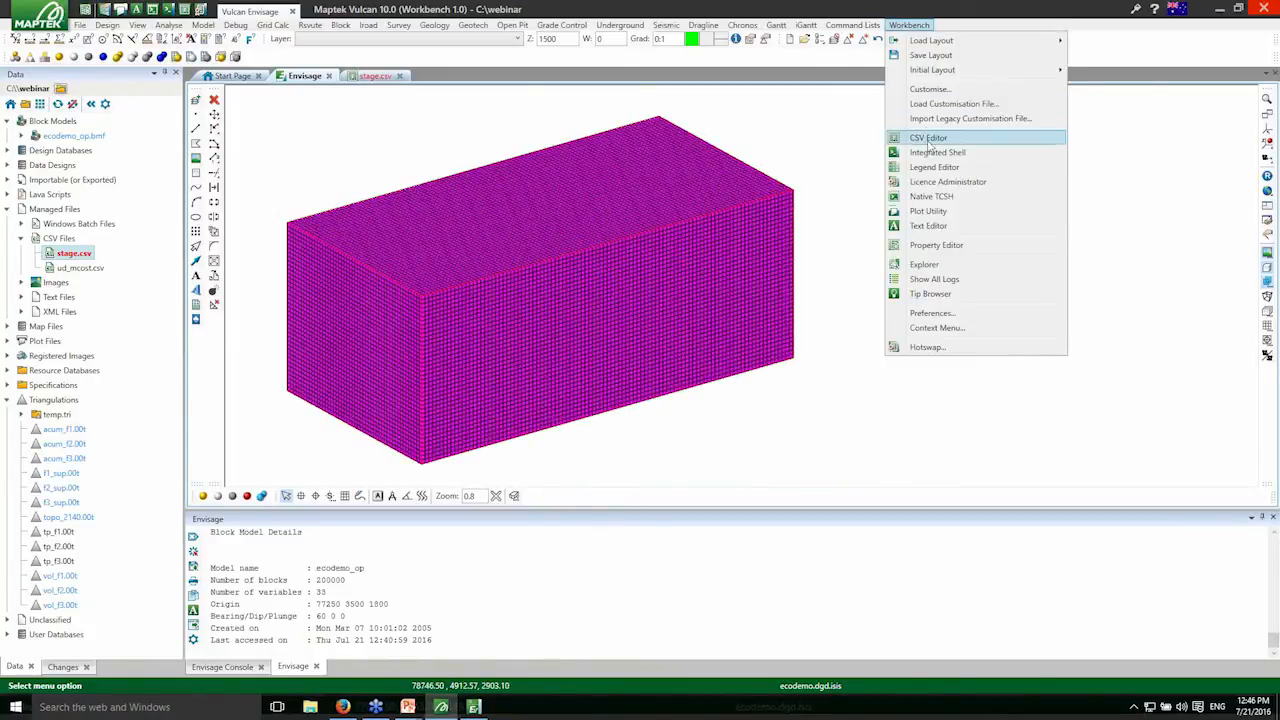
{"action": "left_click", "coordinate": [936, 247]}
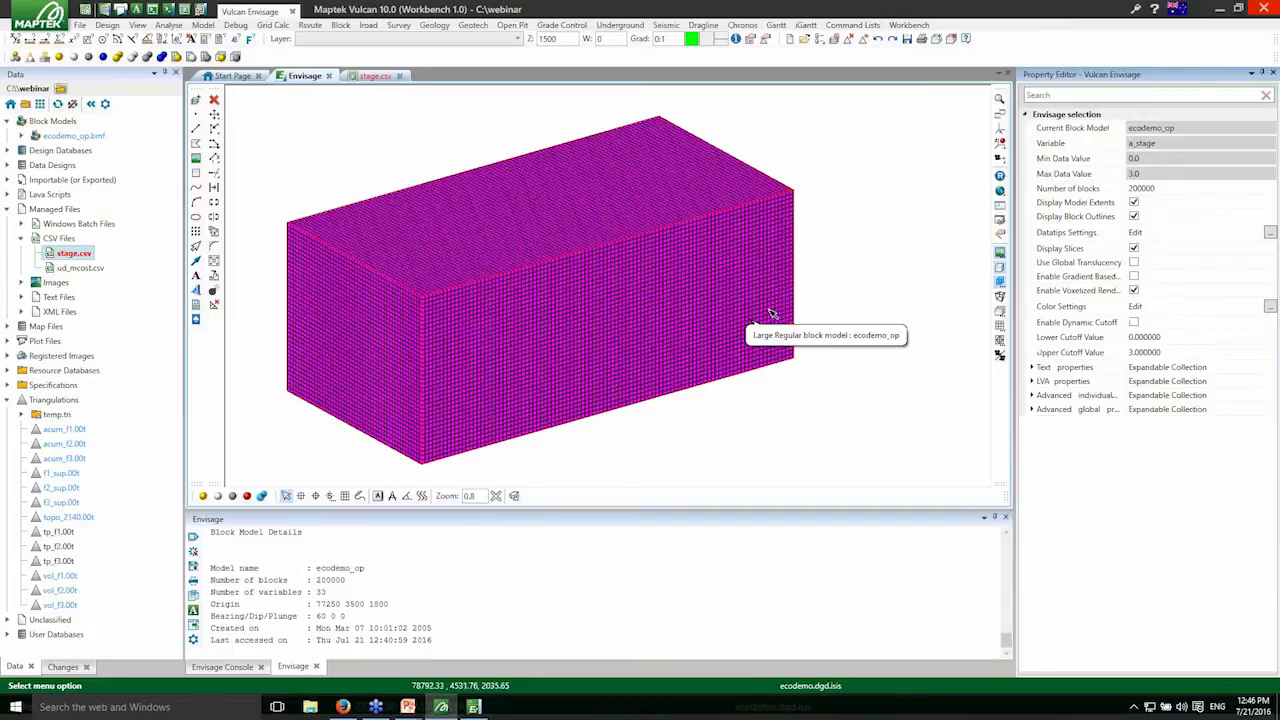
- Enable the dynamic cutoff on the block model display with a lower cutoff of 1 and an upper cutoff of 3
{"action": "left_click", "coordinate": [1142, 337]}
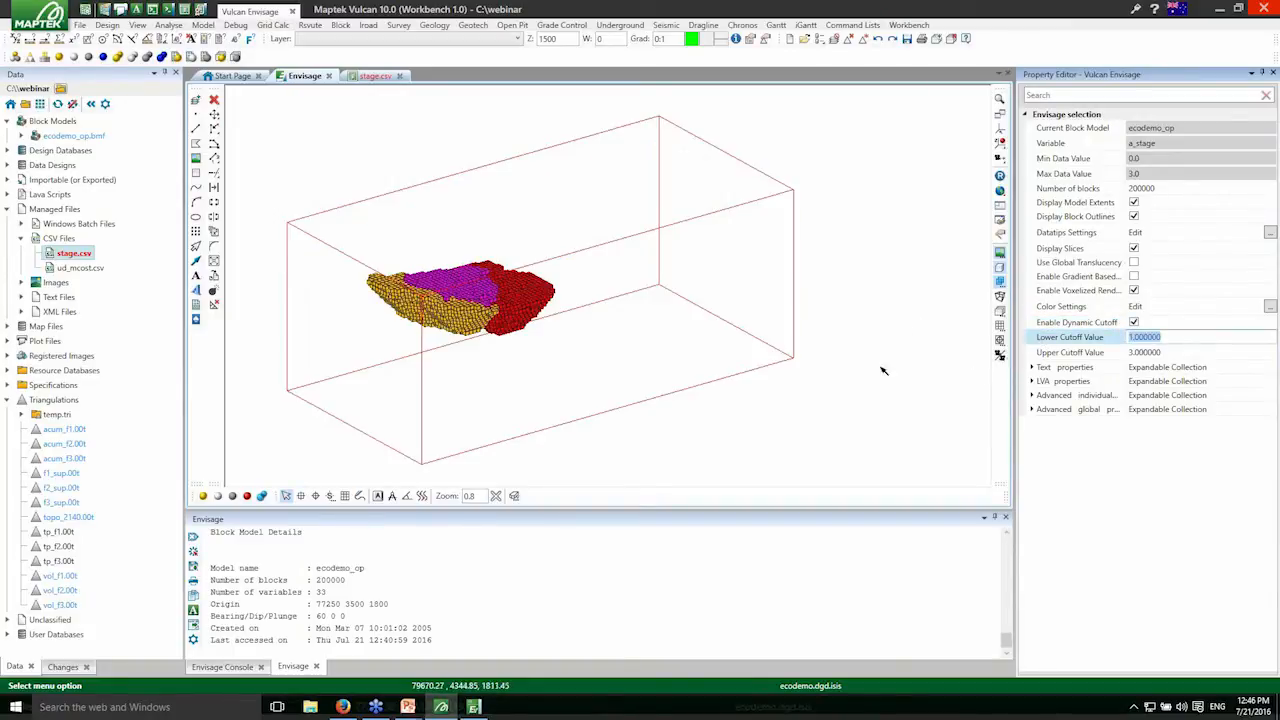
{"action": "left_click", "coordinate": [883, 369]}
{"action": "left_click", "coordinate": [1000, 130]}
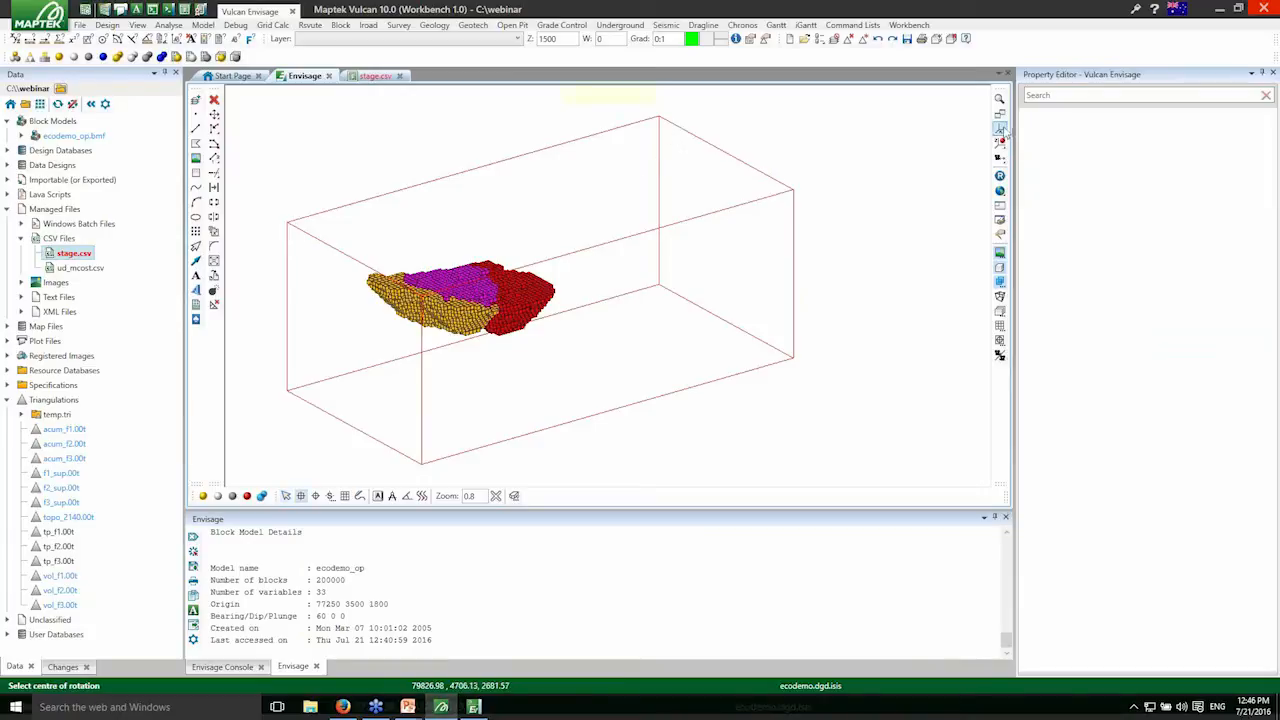
{"action": "left_click", "coordinate": [491, 295]}
{"action": "left_click_drag", "start_coordinate": [596, 286], "coordinate": [503, 309]}
{"action": "right_click", "coordinate": [503, 309]}
{"action": "scroll", "coordinate": [505, 309], "scroll_direction": "up", "scroll_amount": 4}
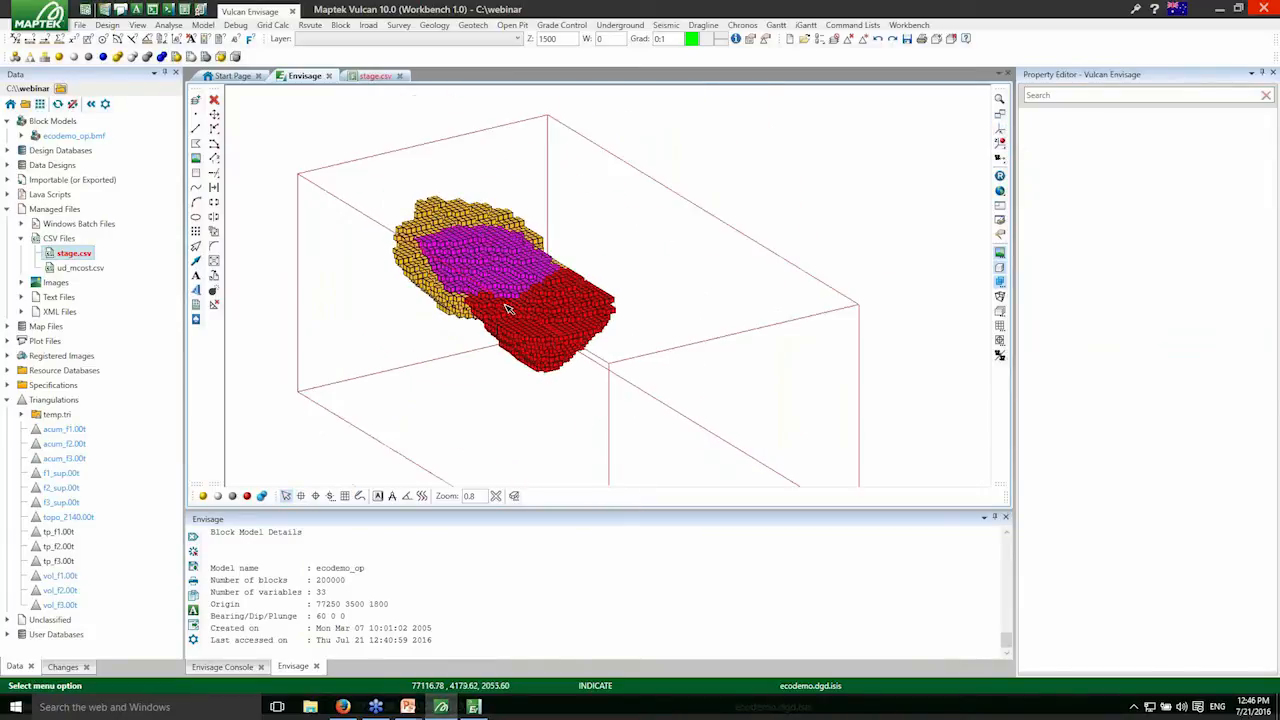
{"action": "scroll", "coordinate": [506, 309], "scroll_direction": "up", "scroll_amount": 2}
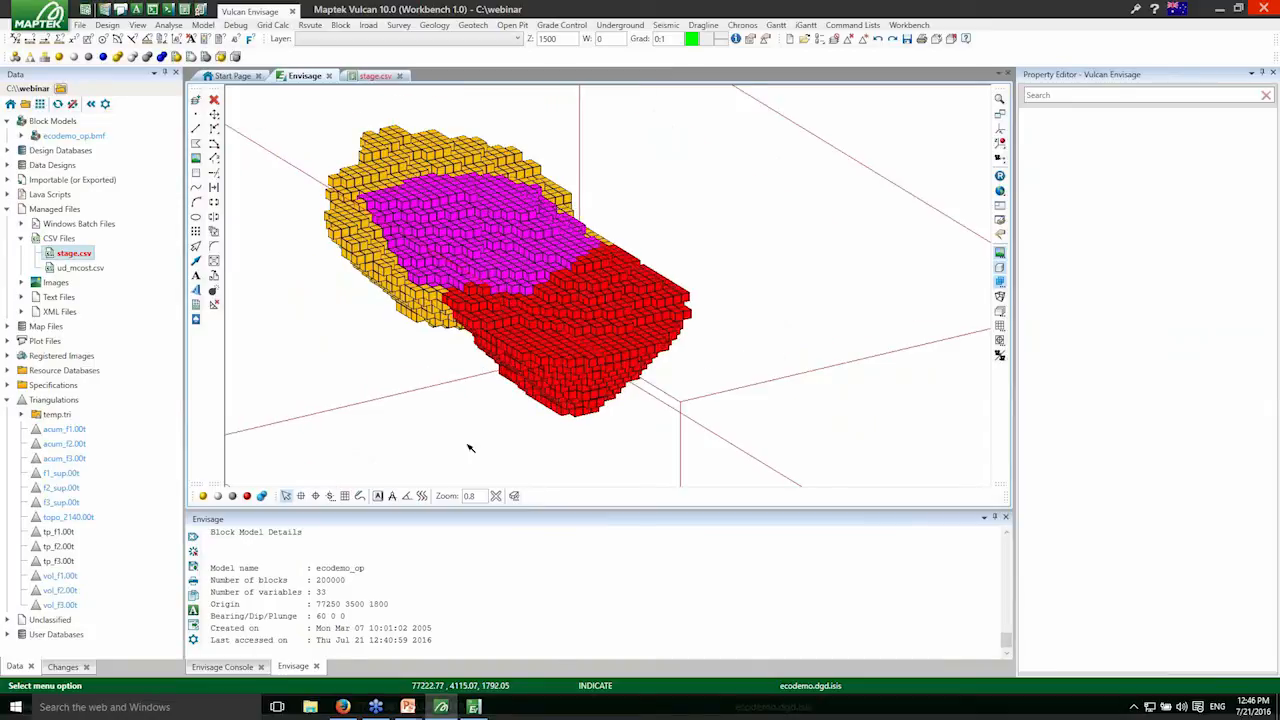
- Arrange Vulcan and Maptek Evolution side by side and close the Property Editor to compare the staged blocks in both views
{"action": "key", "text": "super+Left"}
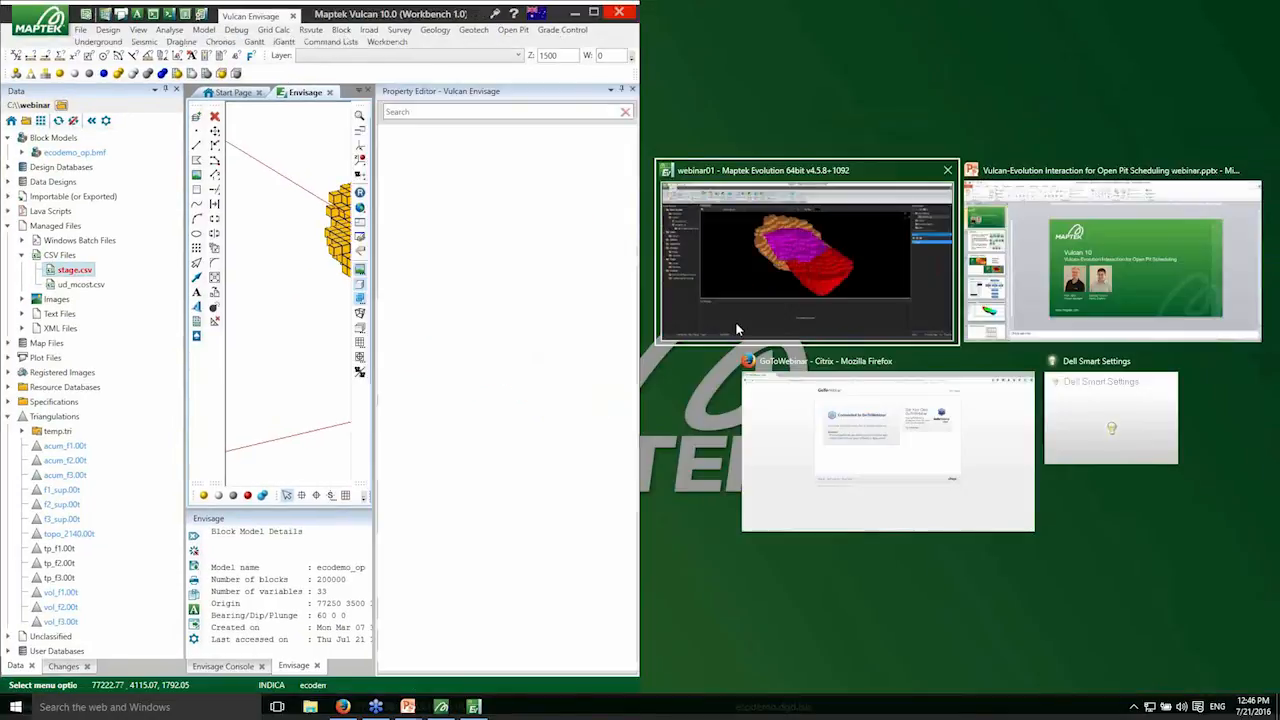
{"action": "left_click", "coordinate": [737, 329]}
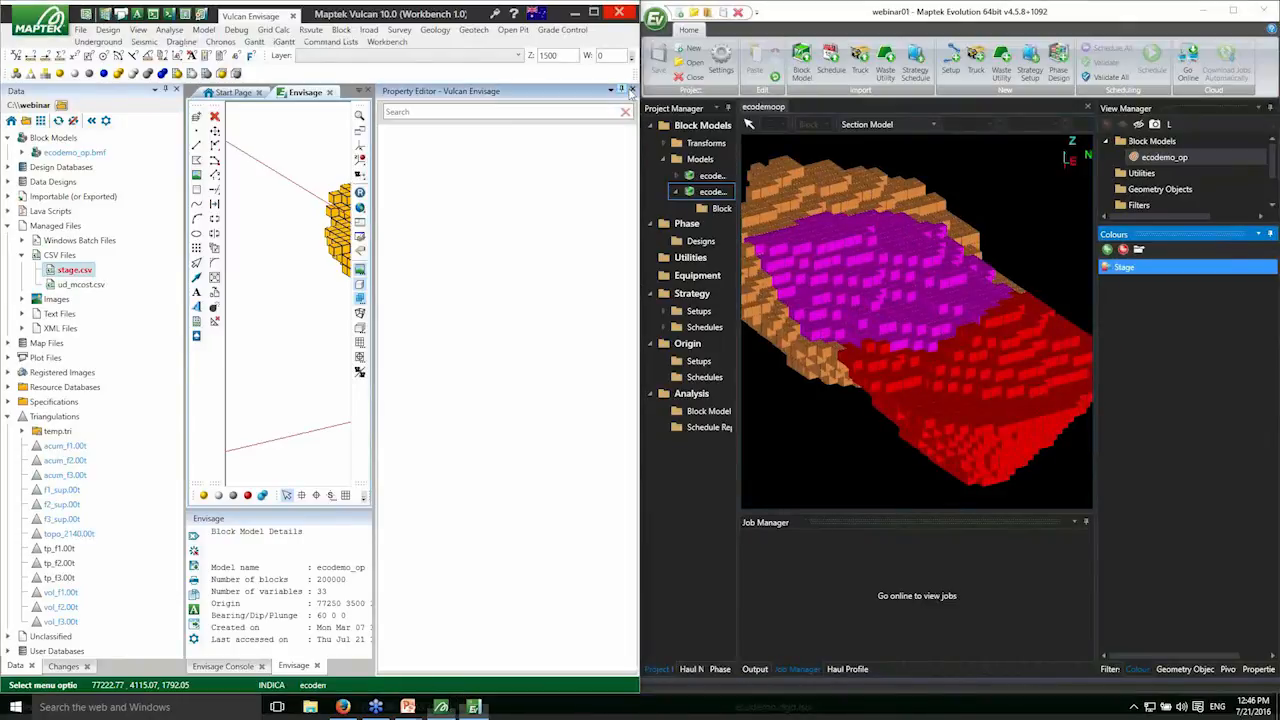
{"action": "left_click", "coordinate": [631, 90]}
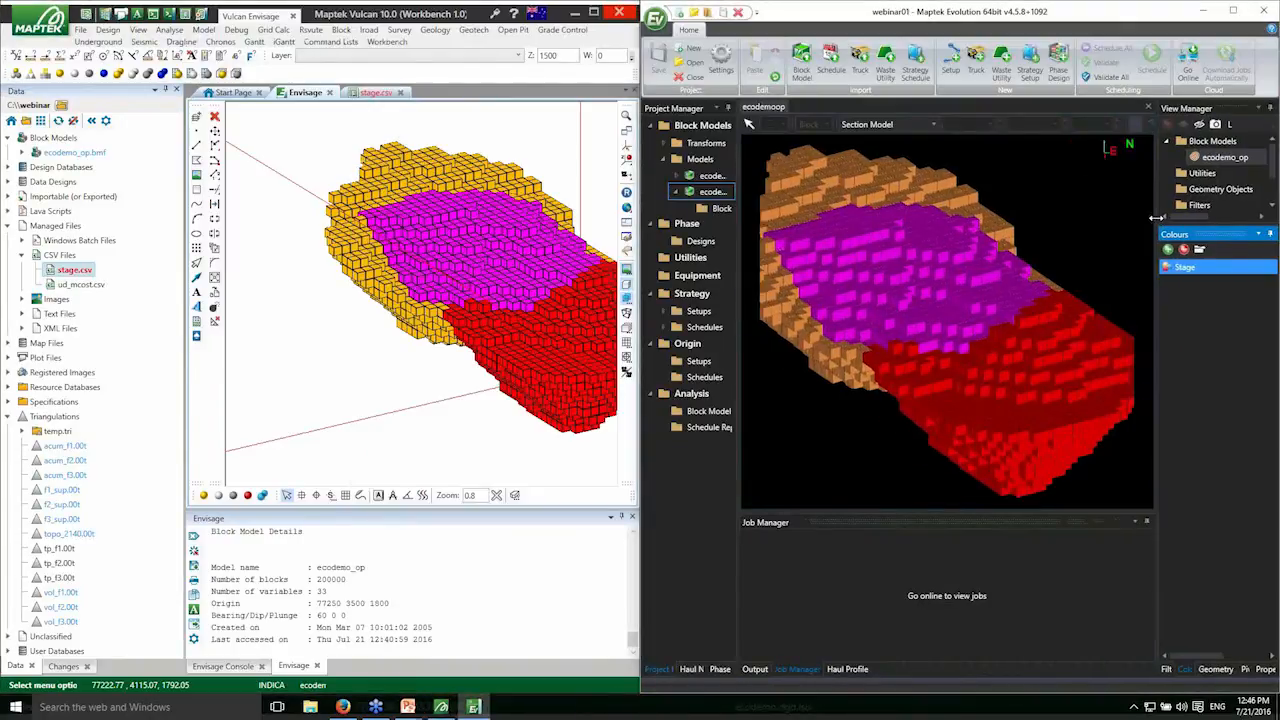
{"action": "scroll", "coordinate": [354, 310], "scroll_direction": "down", "scroll_amount": 3}
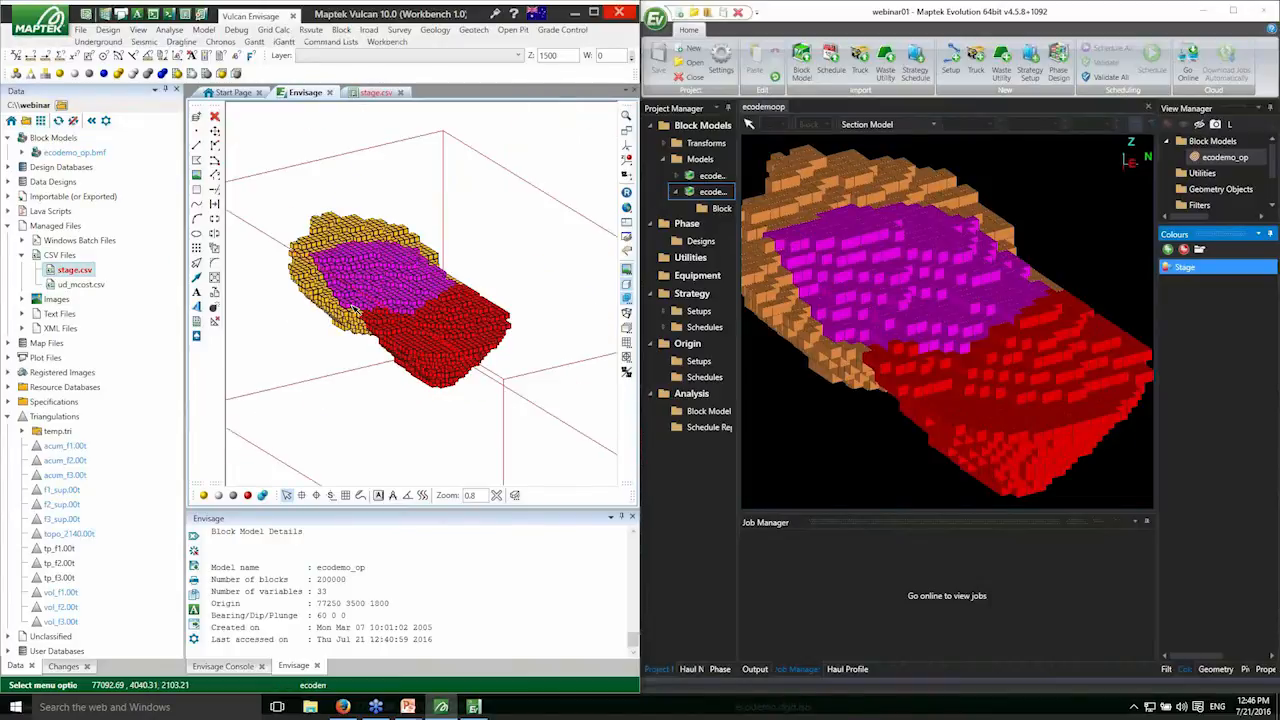
{"action": "scroll", "coordinate": [354, 309], "scroll_direction": "up", "scroll_amount": 2}
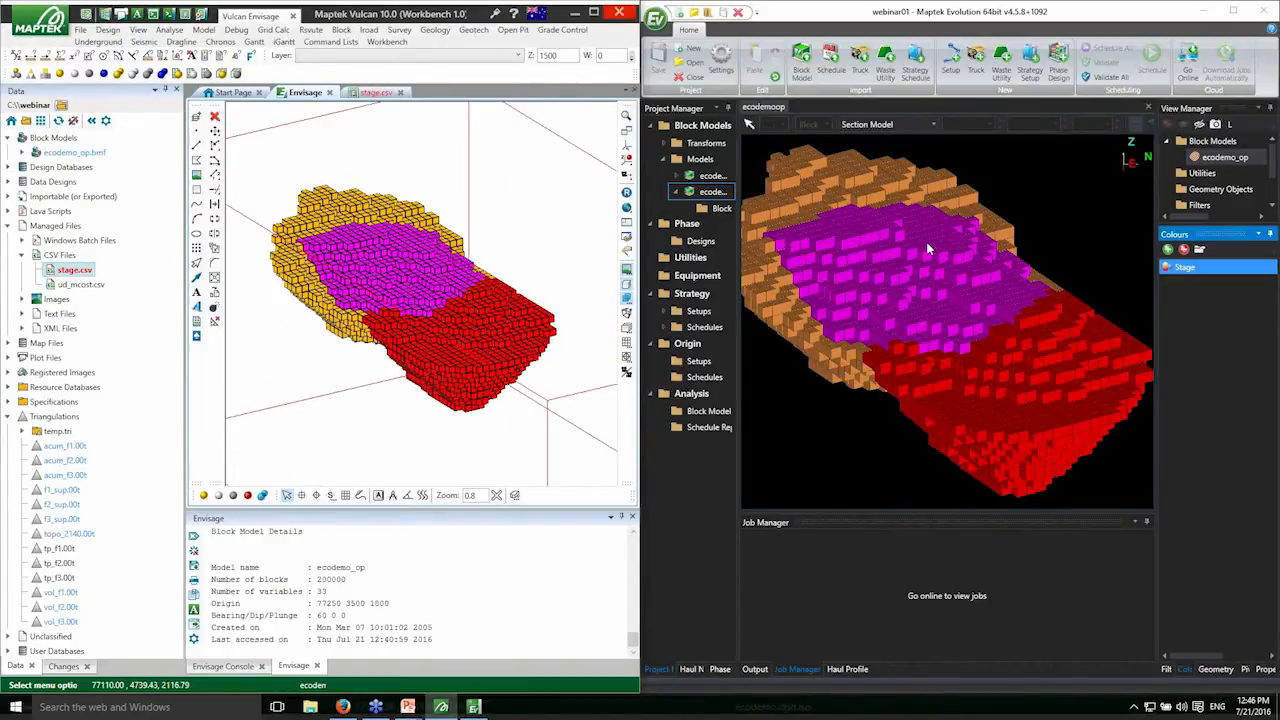
- Bring the reserves REPORT table back into view in Vulcan and narrow the data explorer so all its columns fit
{"action": "scroll", "coordinate": [433, 590], "scroll_direction": "up", "scroll_amount": 3}
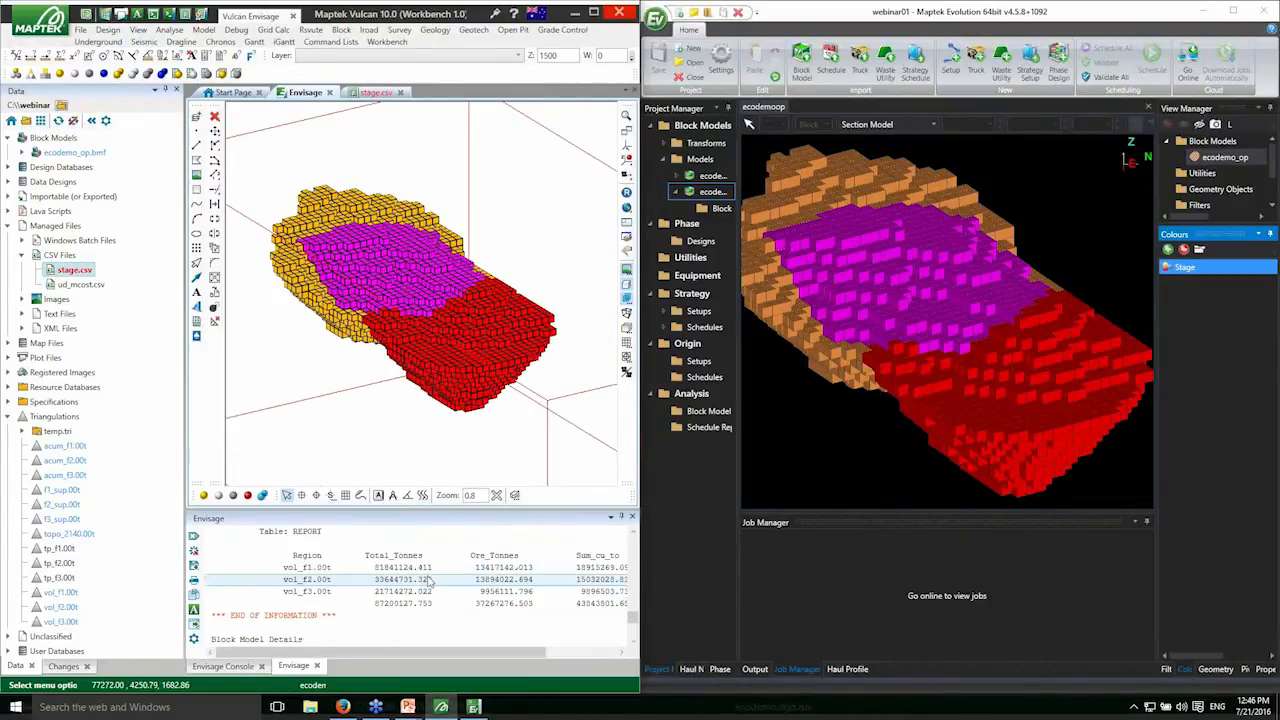
{"action": "left_click_drag", "start_coordinate": [182, 376], "coordinate": [86, 378]}
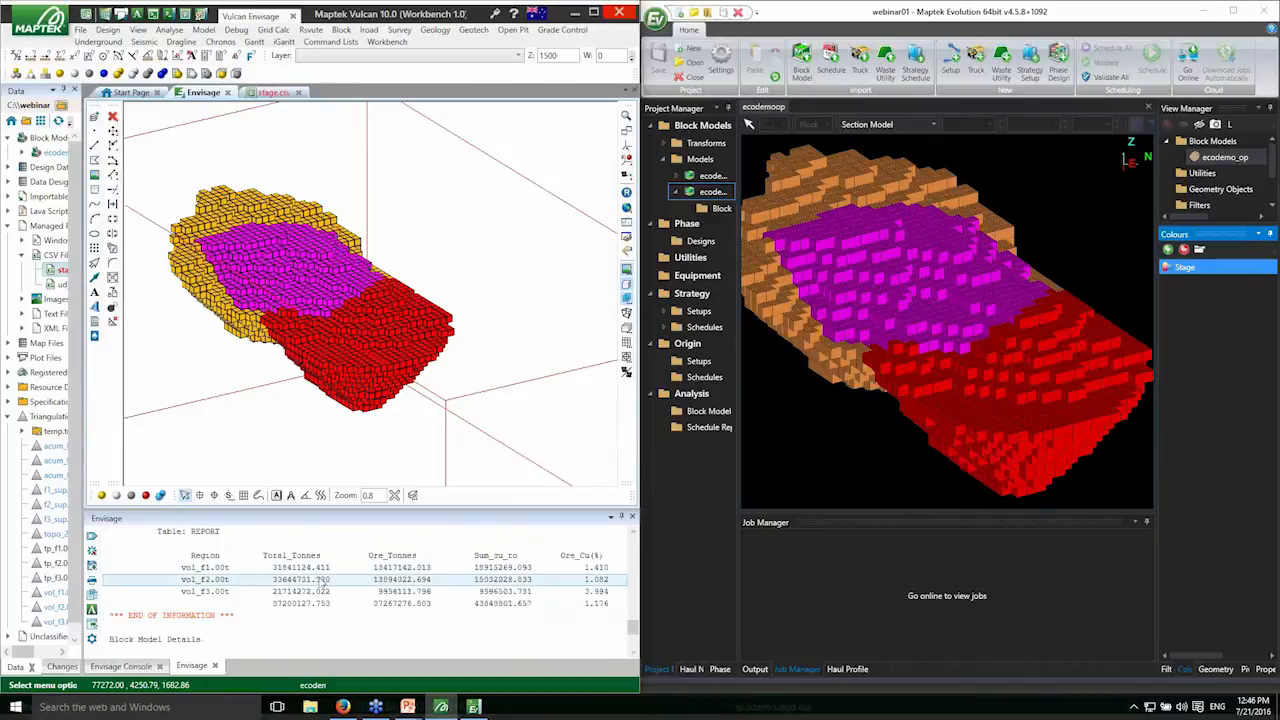
{"action": "left_click", "coordinate": [273, 93]}
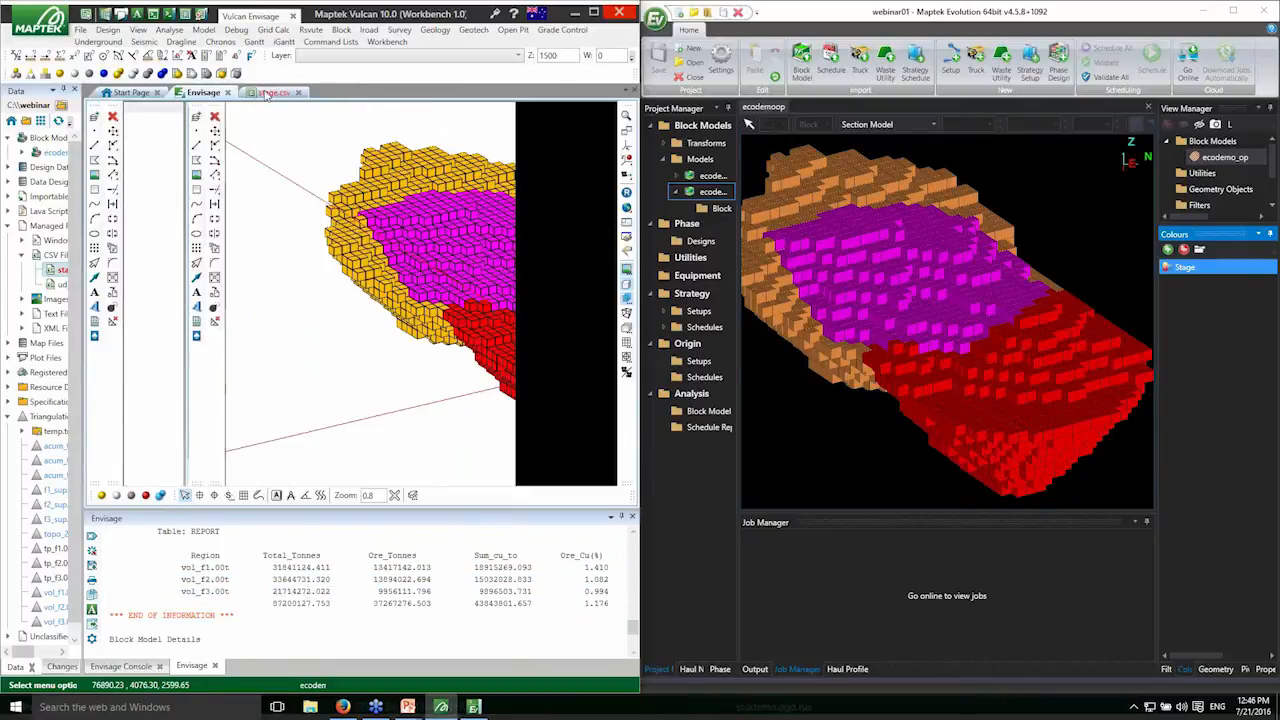
{"action": "left_click", "coordinate": [198, 93]}
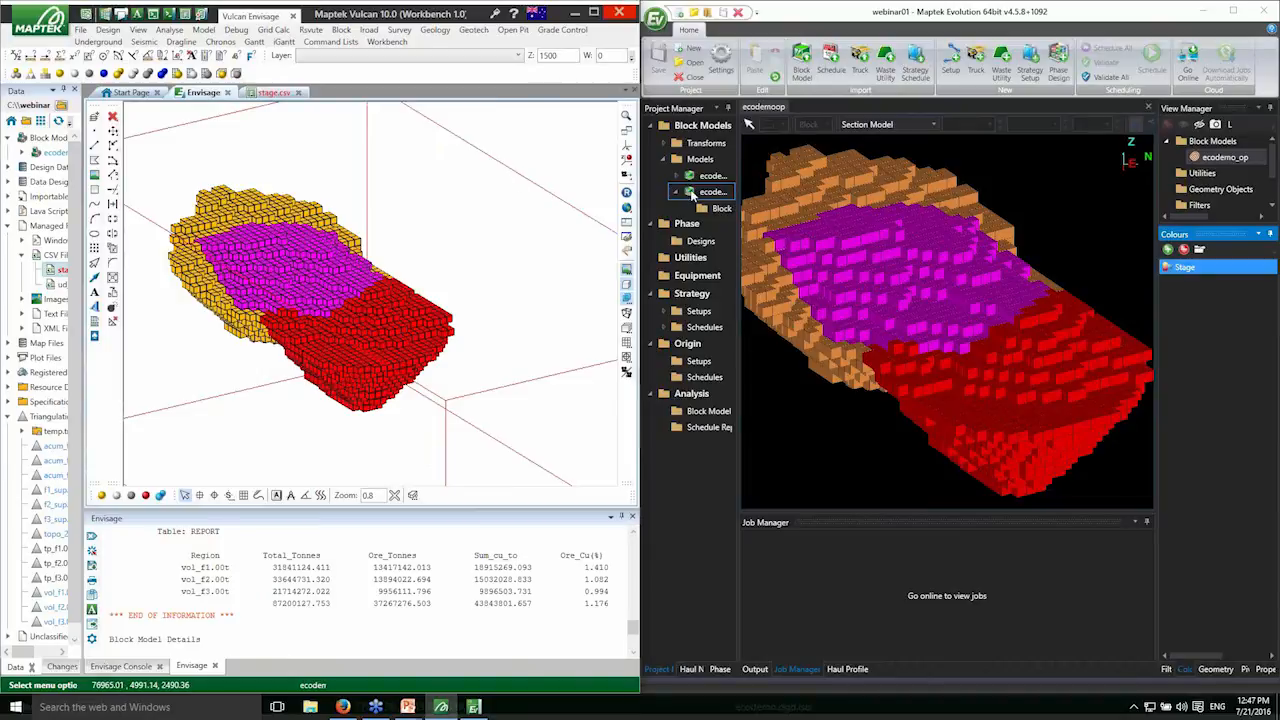
- Create a pivot report for the ecodemoop block model in Evolution and load the saved Example layout
{"action": "right_click", "coordinate": [692, 195]}
{"action": "left_click", "coordinate": [784, 387]}
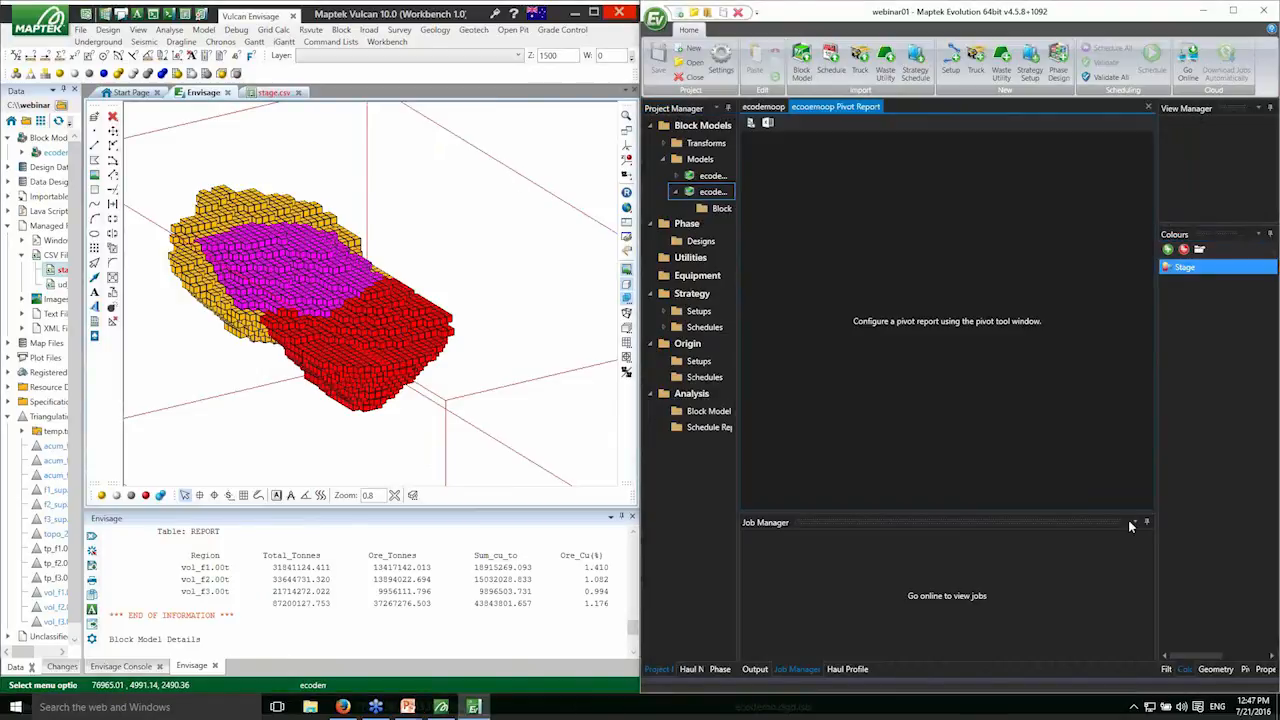
{"action": "left_click", "coordinate": [1246, 669]}
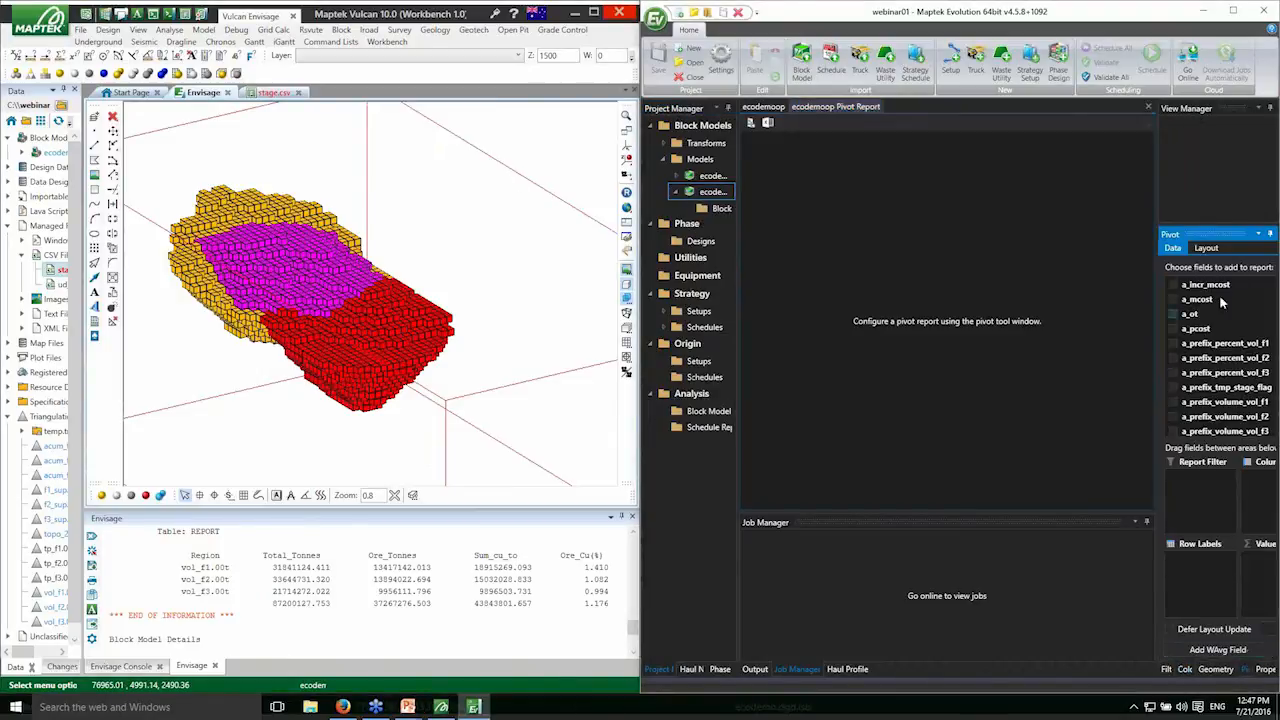
{"action": "left_click", "coordinate": [1217, 249]}
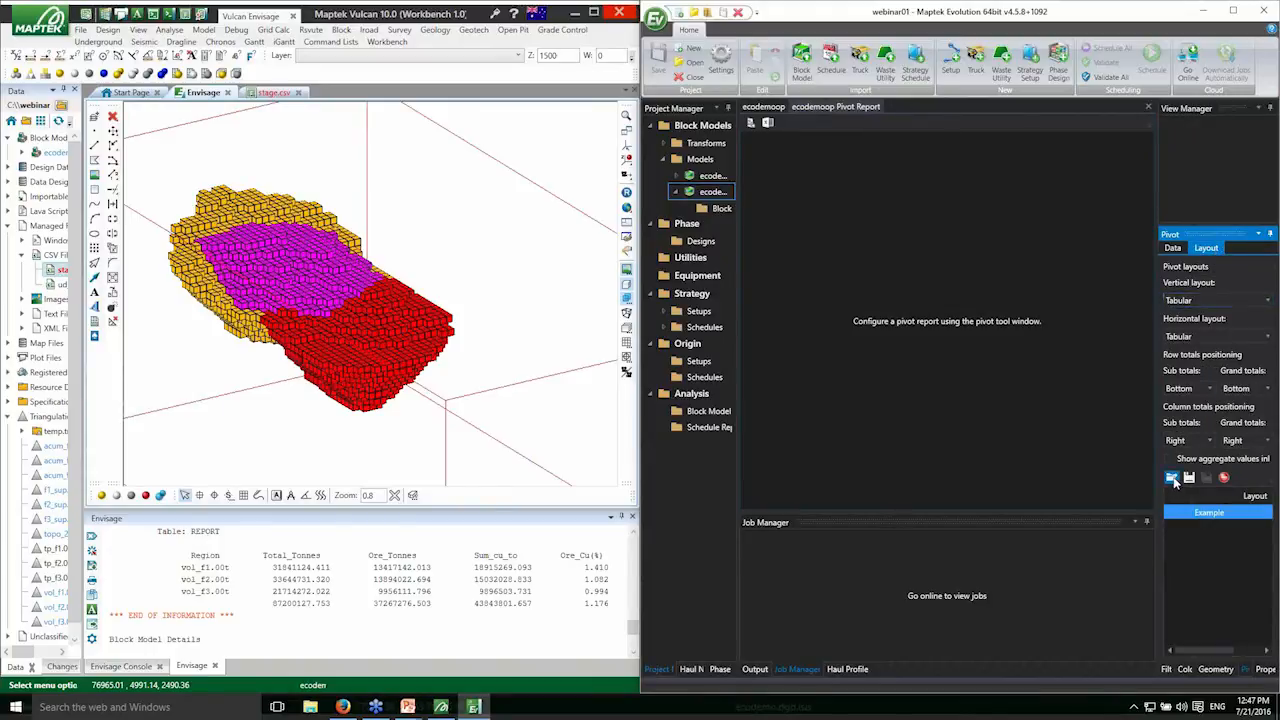
{"action": "left_click", "coordinate": [1173, 479]}
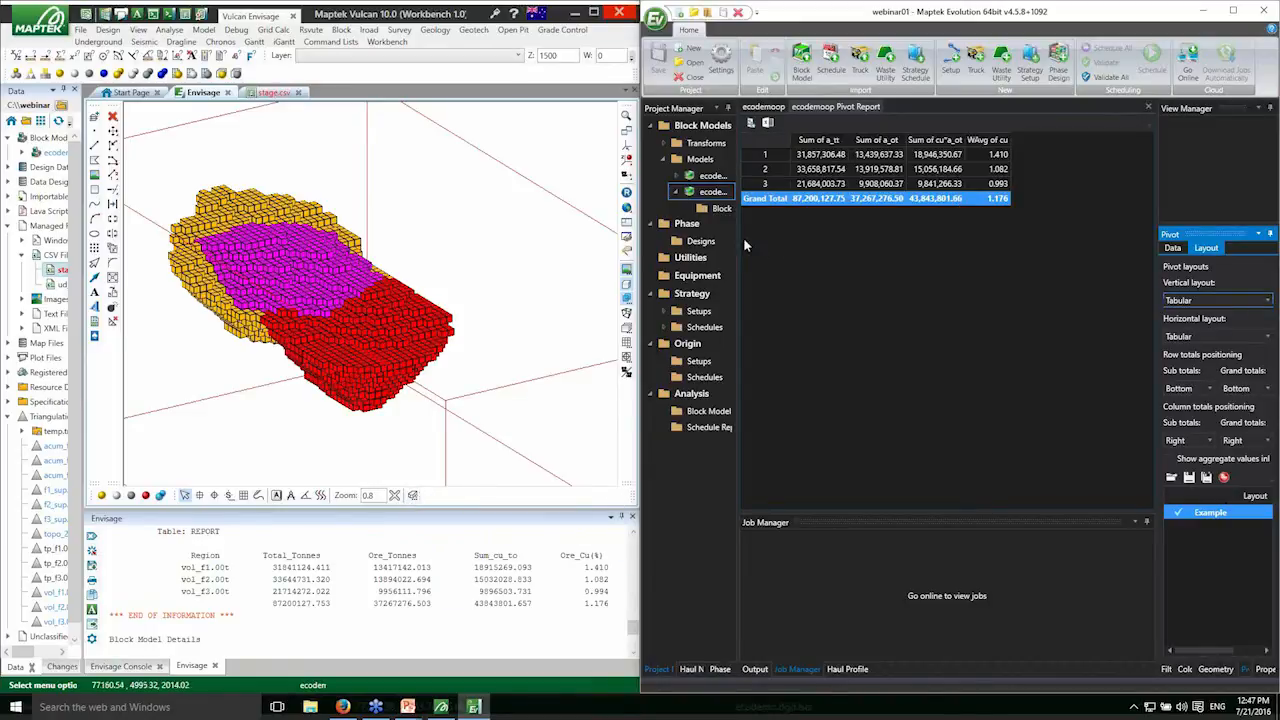
- Compare the pivot report's stage tonnes and grades with the Vulcan reserves report and stage.csv, and return to both 3D views
{"action": "mouse_move", "coordinate": [810, 208]}
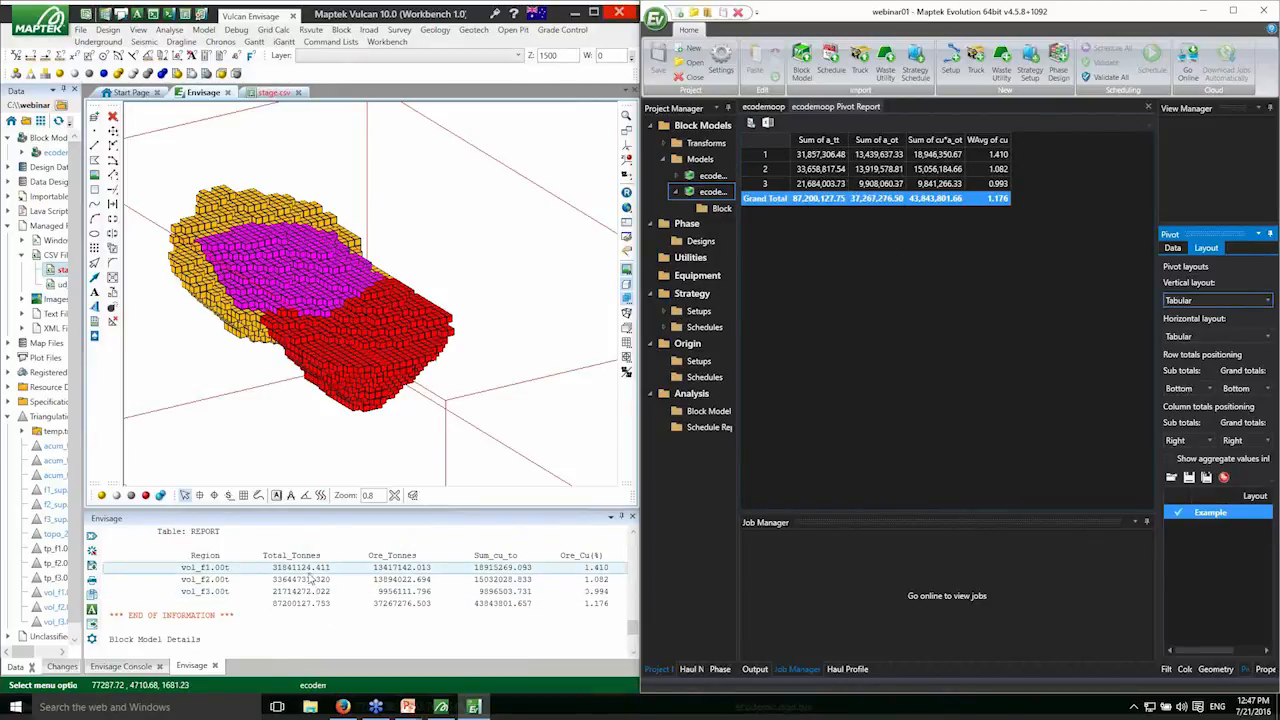
{"action": "left_click", "coordinate": [272, 92]}
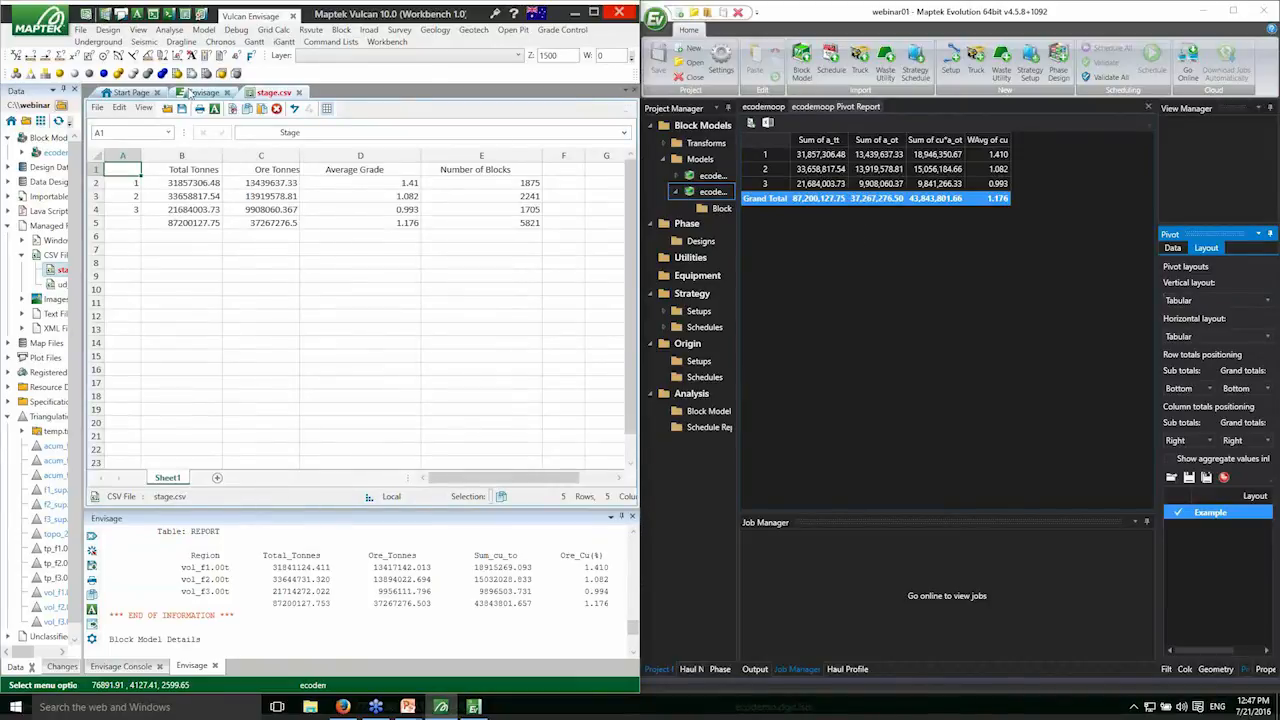
{"action": "left_click", "coordinate": [195, 92]}
{"action": "left_click", "coordinate": [762, 107]}
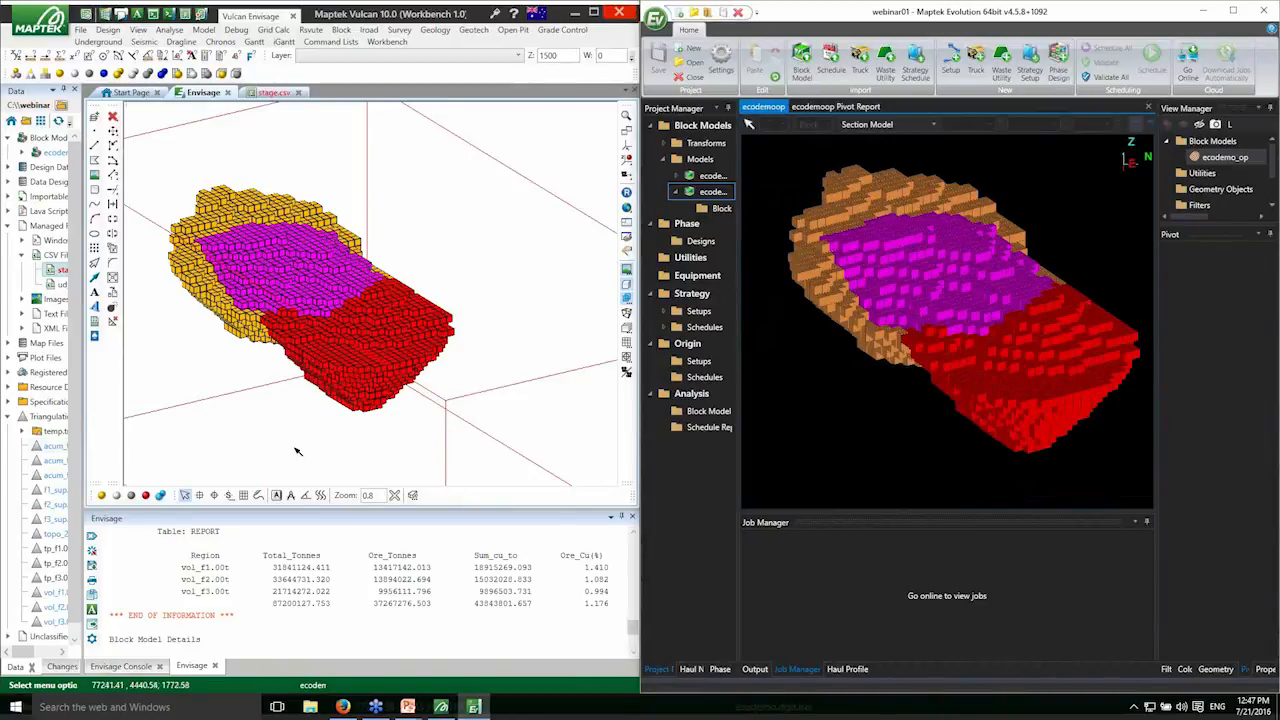
- Add the f3_sup pit surface and the topo_2140 topography from Vulcan's triangulations to the Evolution block model view
{"action": "left_click_drag", "start_coordinate": [89, 535], "coordinate": [105, 535]}
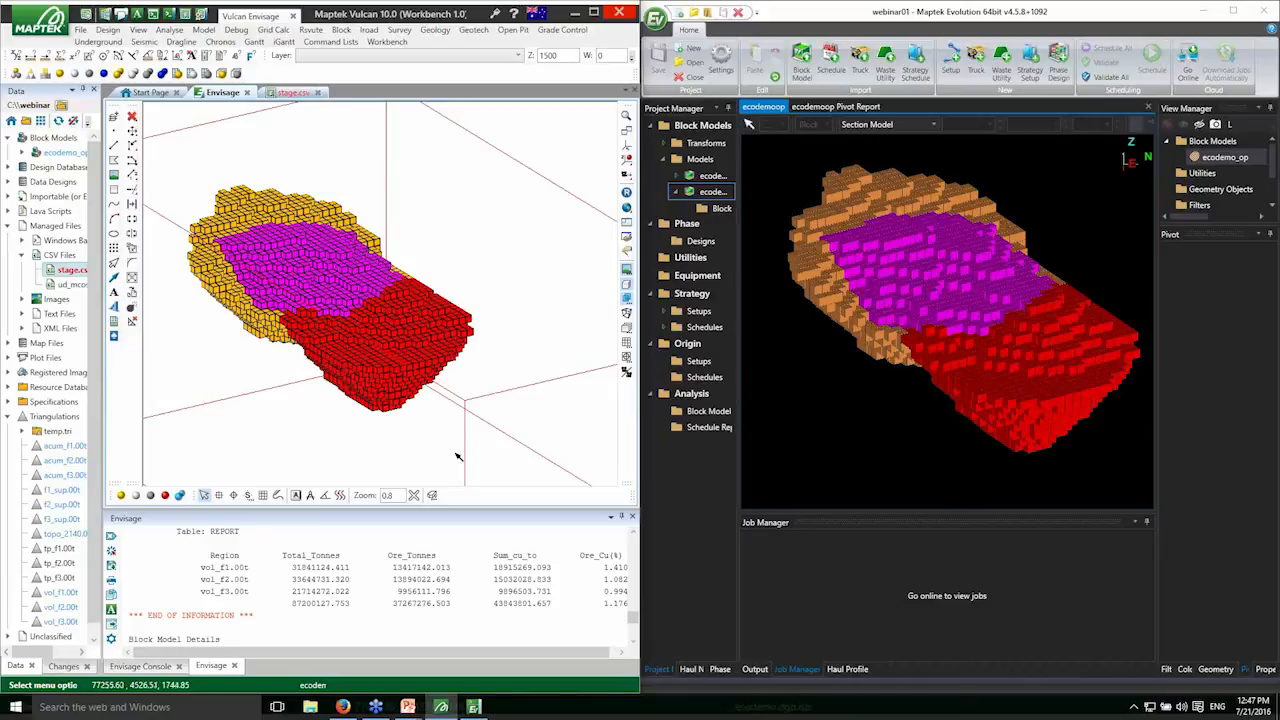
{"action": "left_click", "coordinate": [62, 520]}
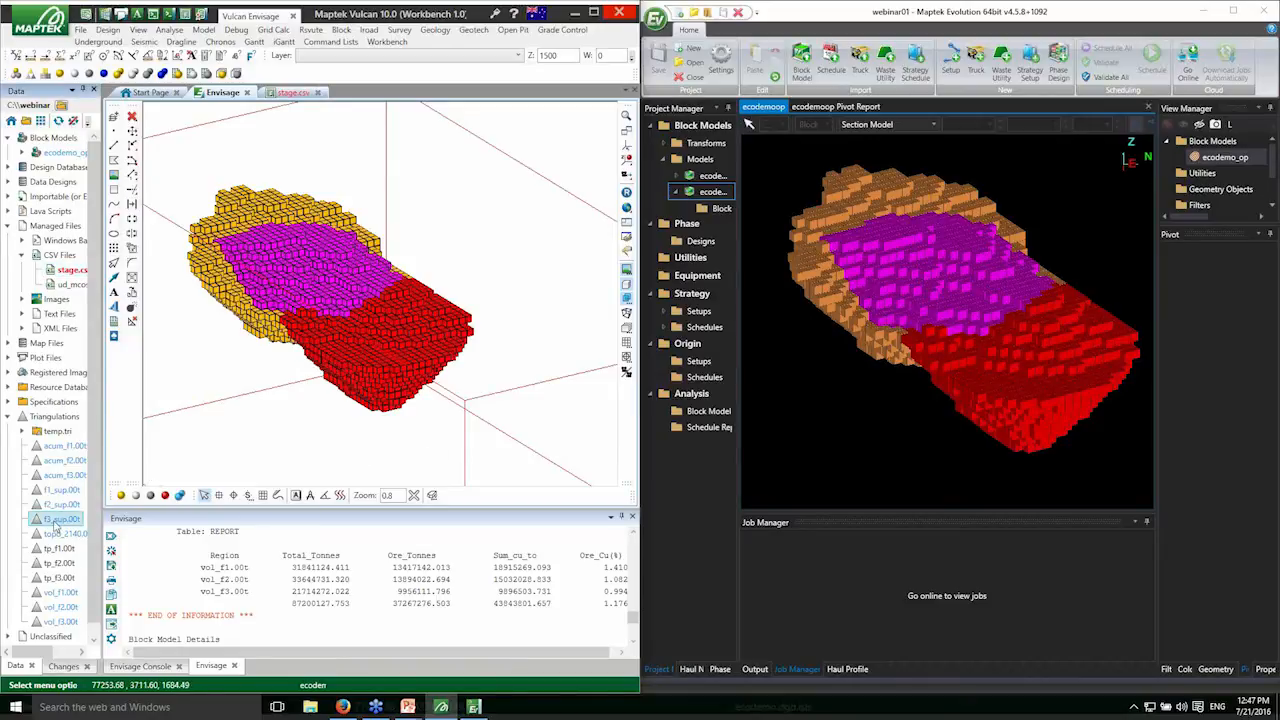
{"action": "left_click_drag", "start_coordinate": [58, 522], "coordinate": [862, 432]}
{"action": "right_click", "coordinate": [48, 524]}
{"action": "left_click", "coordinate": [44, 536]}
{"action": "left_click_drag", "start_coordinate": [44, 536], "coordinate": [910, 428]}
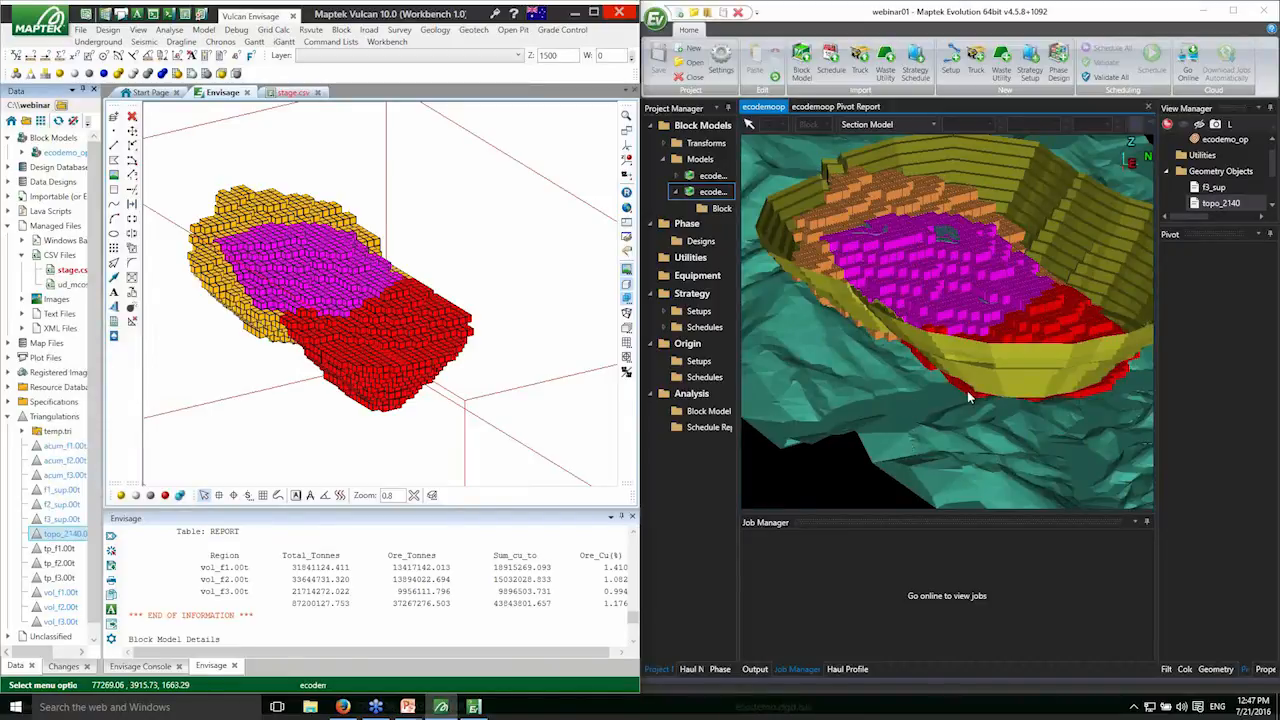
{"action": "left_click_drag", "start_coordinate": [954, 388], "coordinate": [975, 406]}
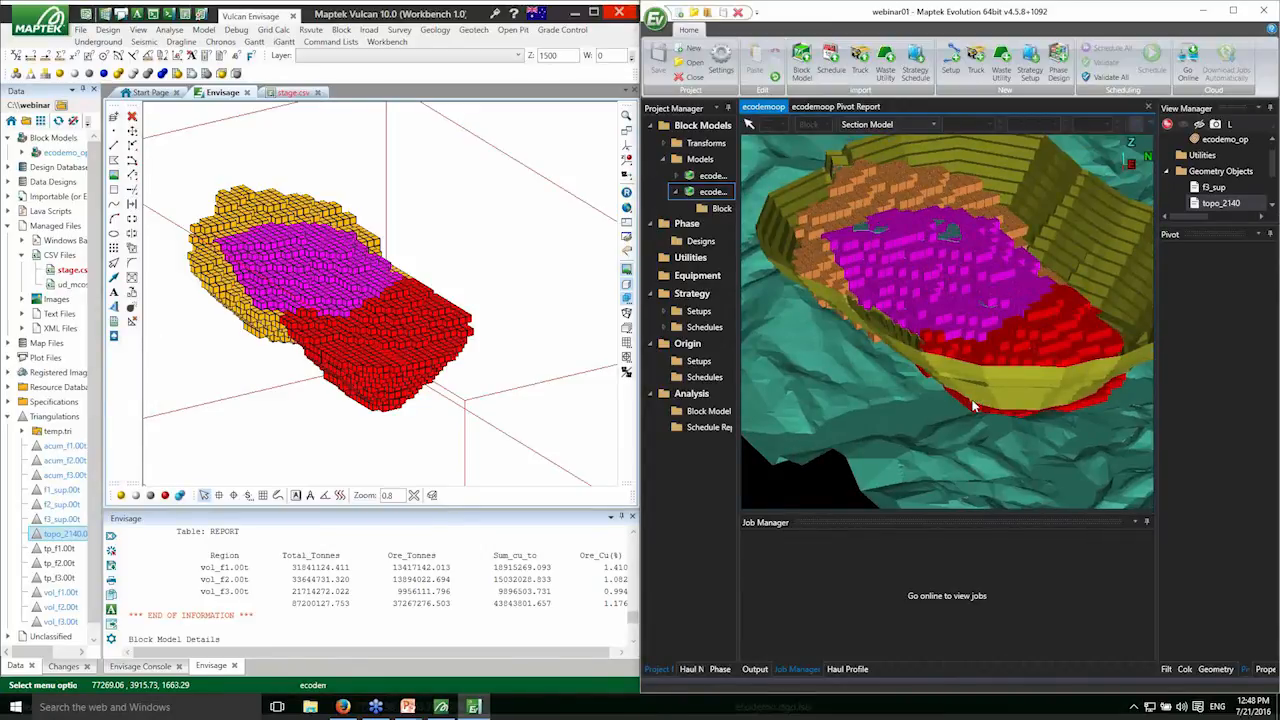
{"action": "left_click", "coordinate": [666, 330]}
{"action": "left_click", "coordinate": [712, 345]}
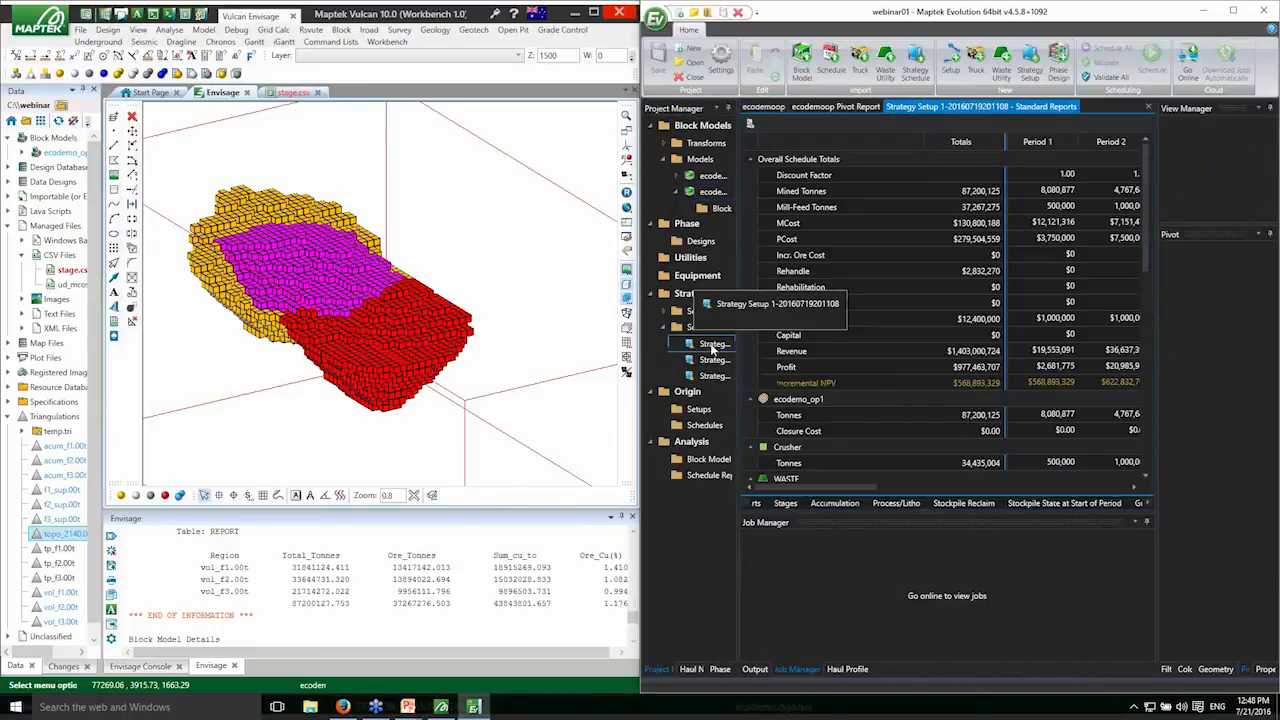
{"action": "left_click", "coordinate": [1235, 10]}
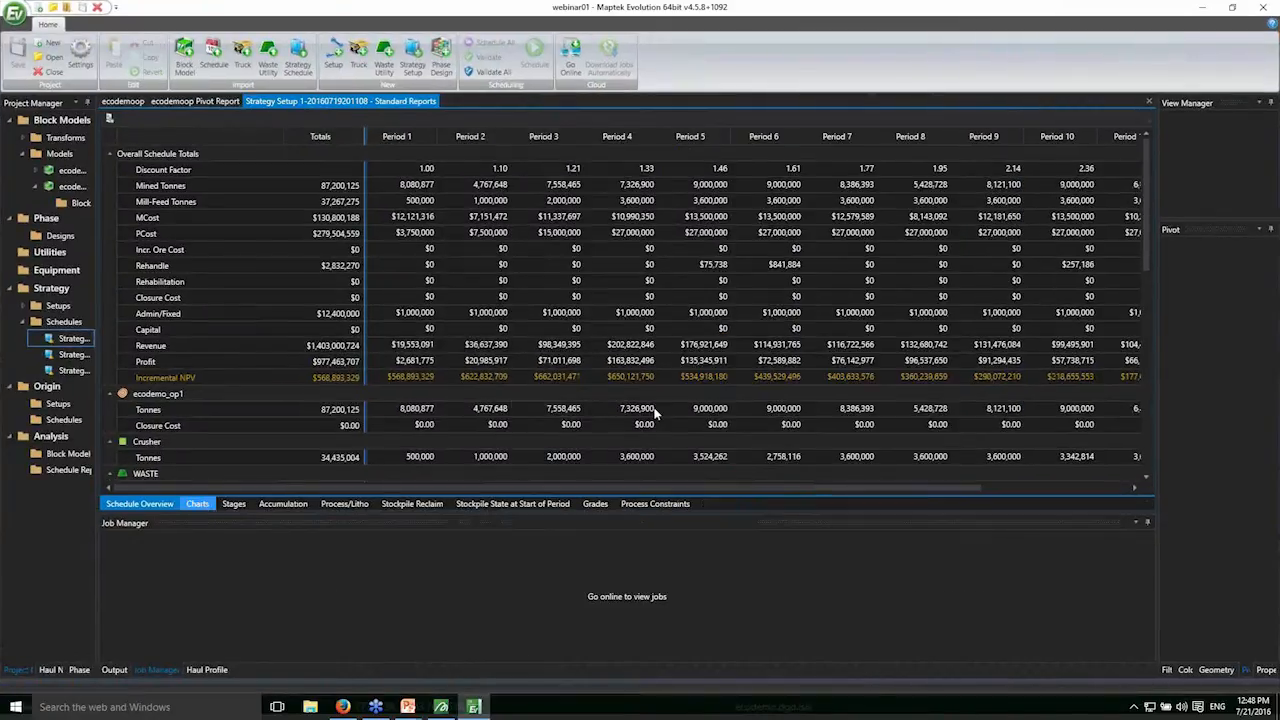
{"action": "left_click", "coordinate": [243, 505]}
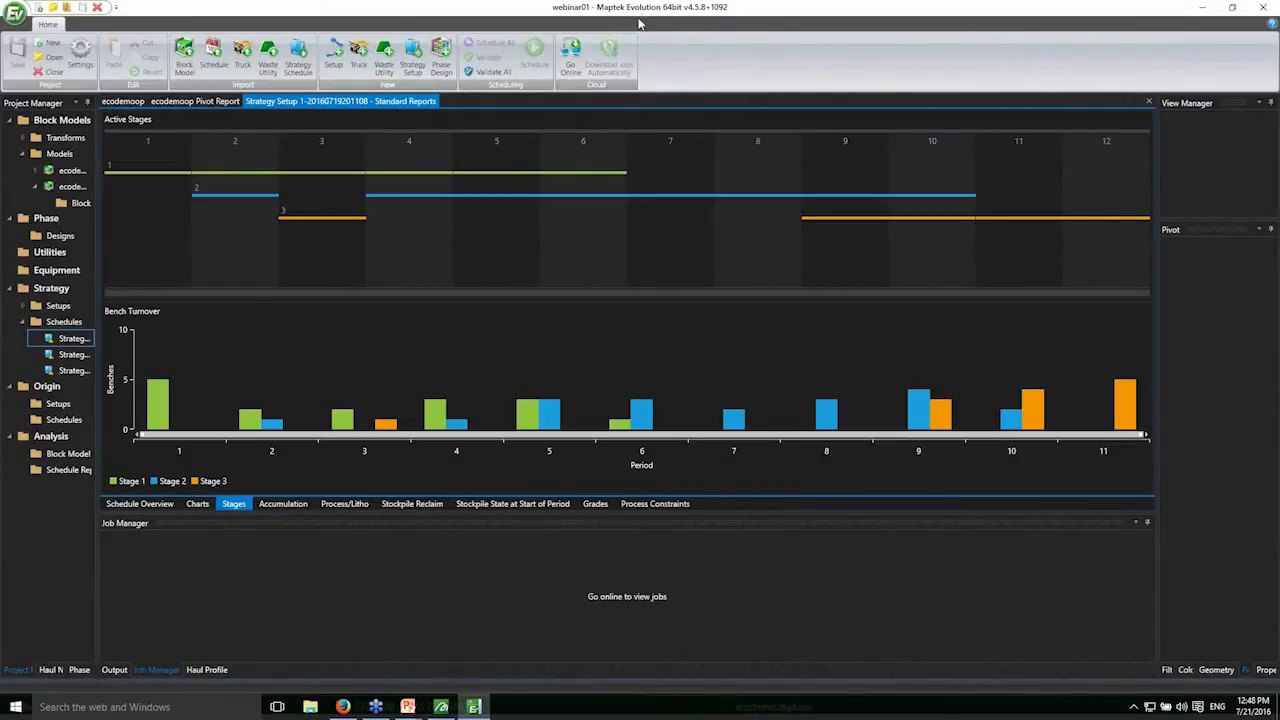
- Switch back to Vulcan, maximise it and open the Maptek Evolution Model setup for the block model at its specification page
{"action": "left_click", "coordinate": [445, 708]}
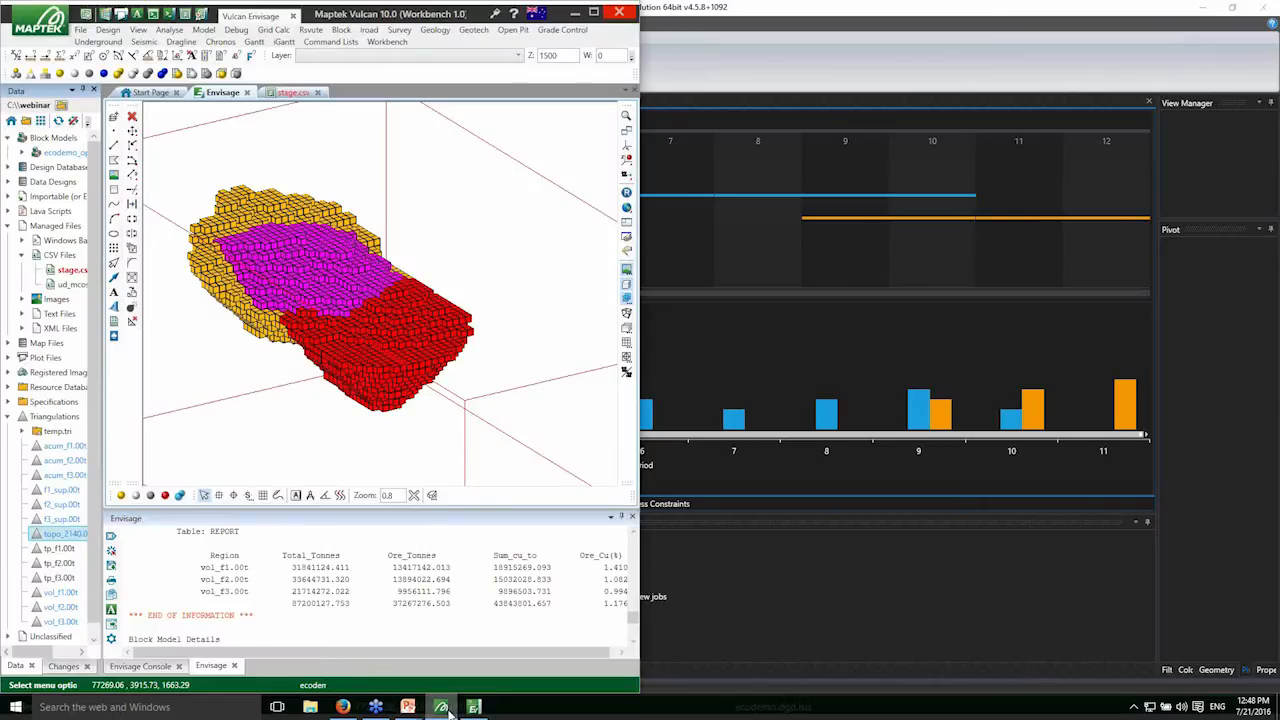
{"action": "left_click", "coordinate": [594, 12]}
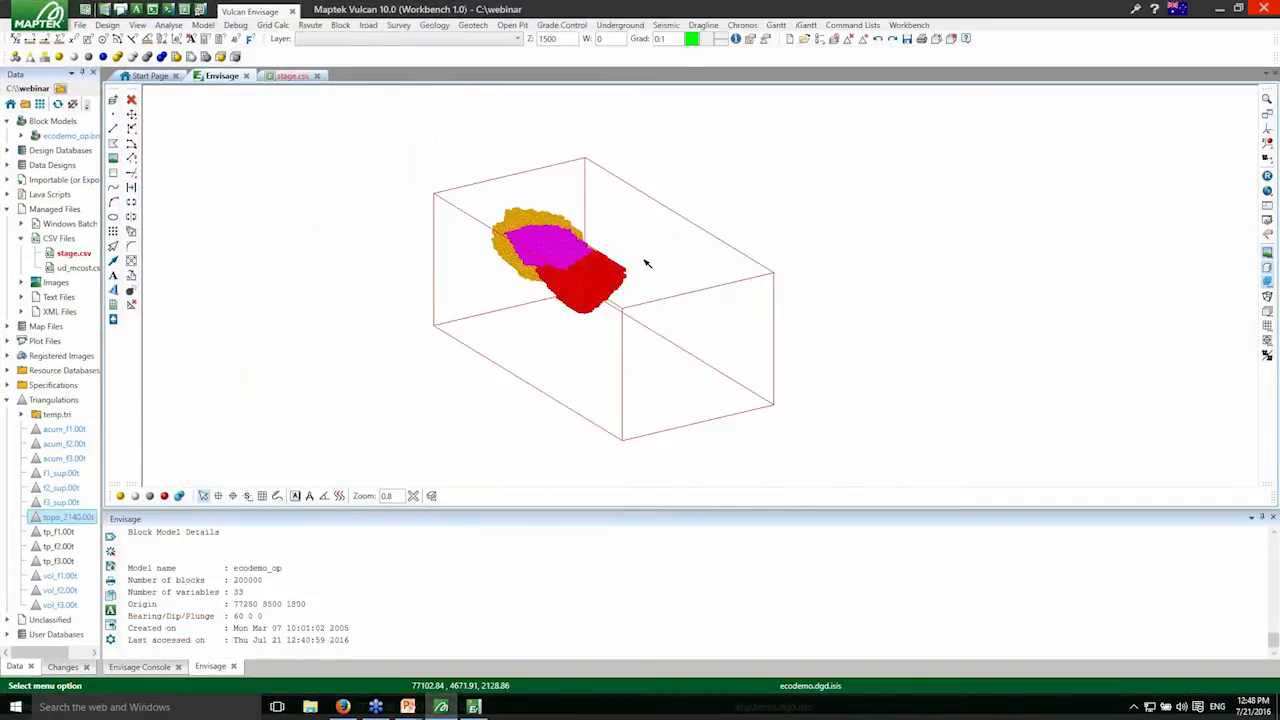
{"action": "left_click", "coordinate": [341, 25]}
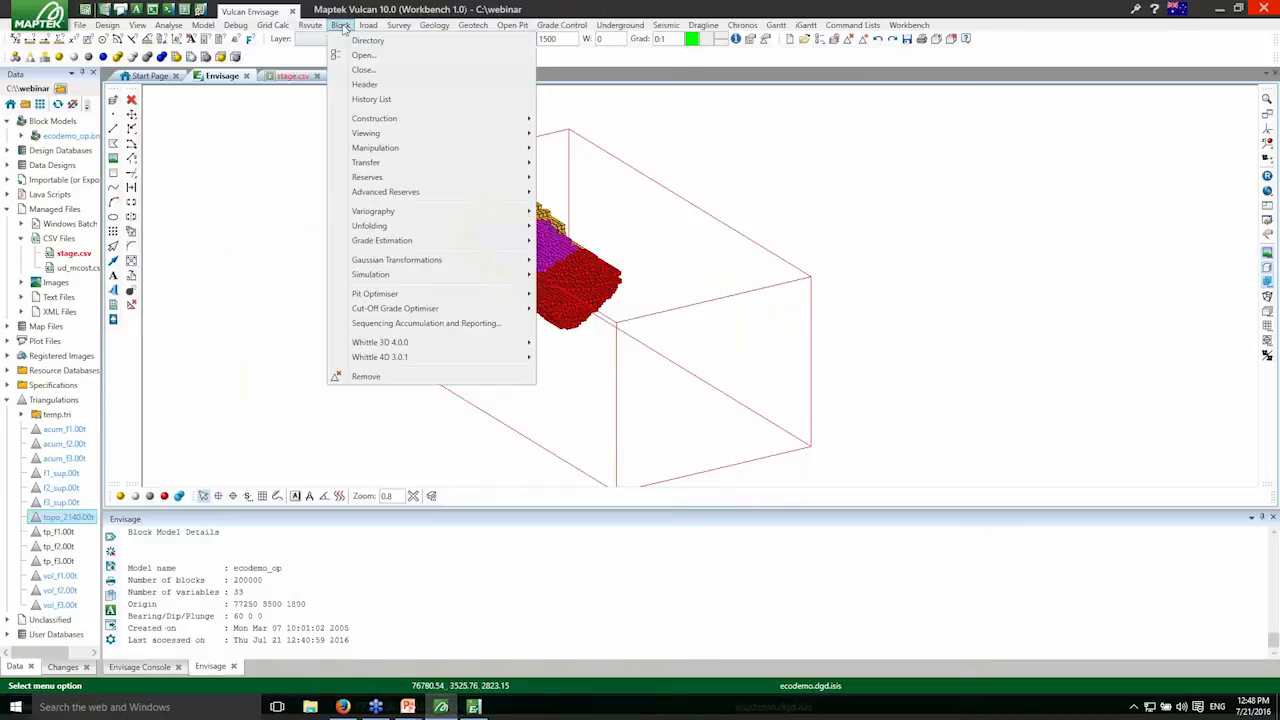
{"action": "mouse_move", "coordinate": [401, 150]}
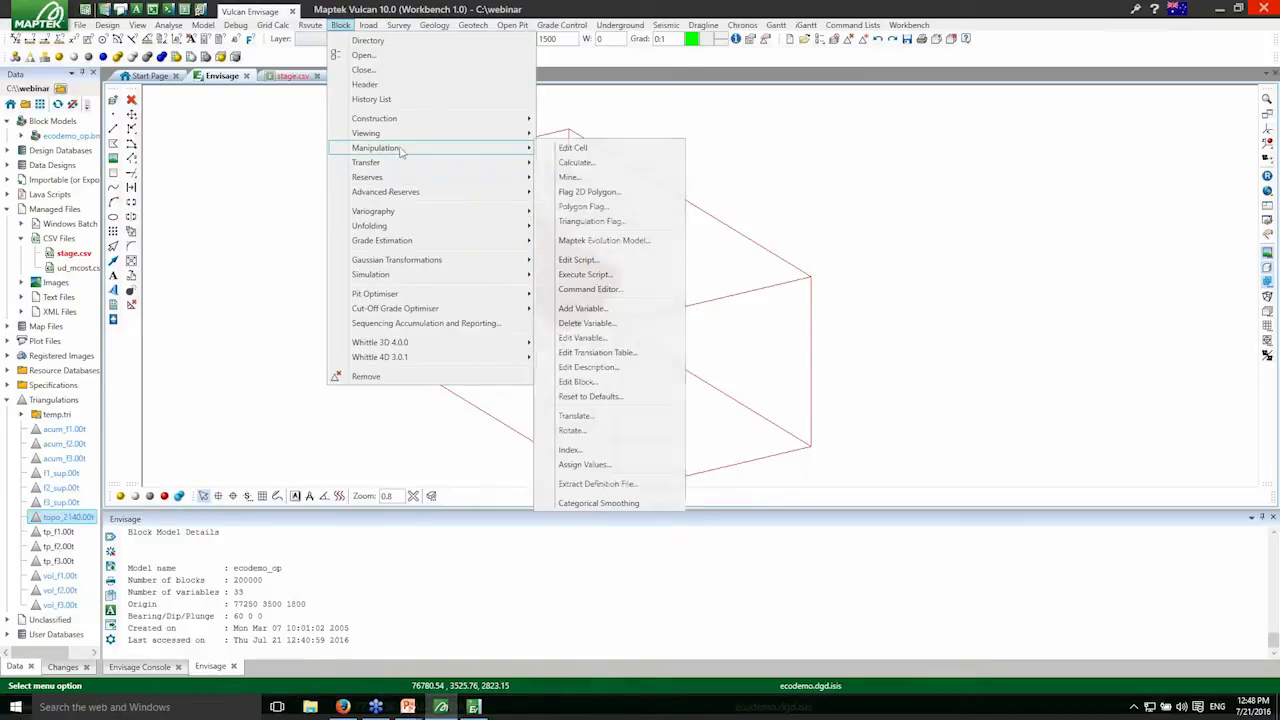
{"action": "left_click", "coordinate": [590, 240]}
{"action": "left_click", "coordinate": [367, 148]}
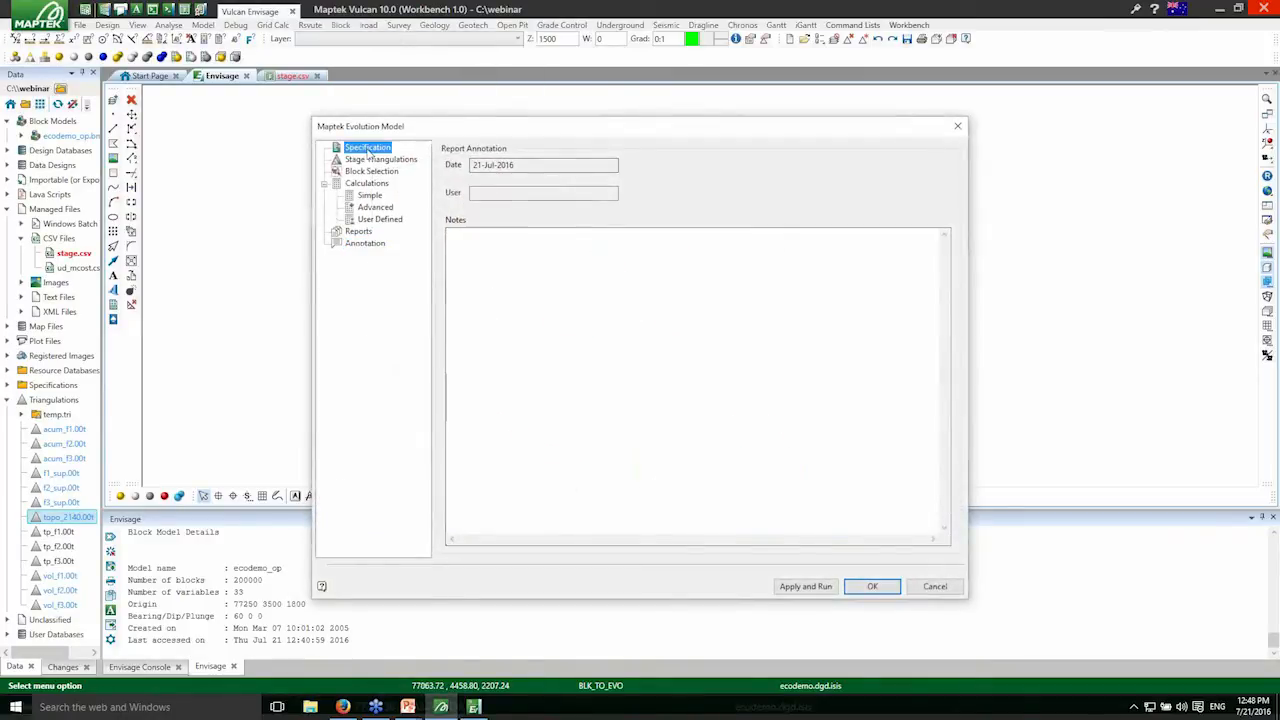
- Switch the mining cost calculation from Basic to Incremental and open the advanced calculations settings
{"action": "left_click", "coordinate": [367, 184]}
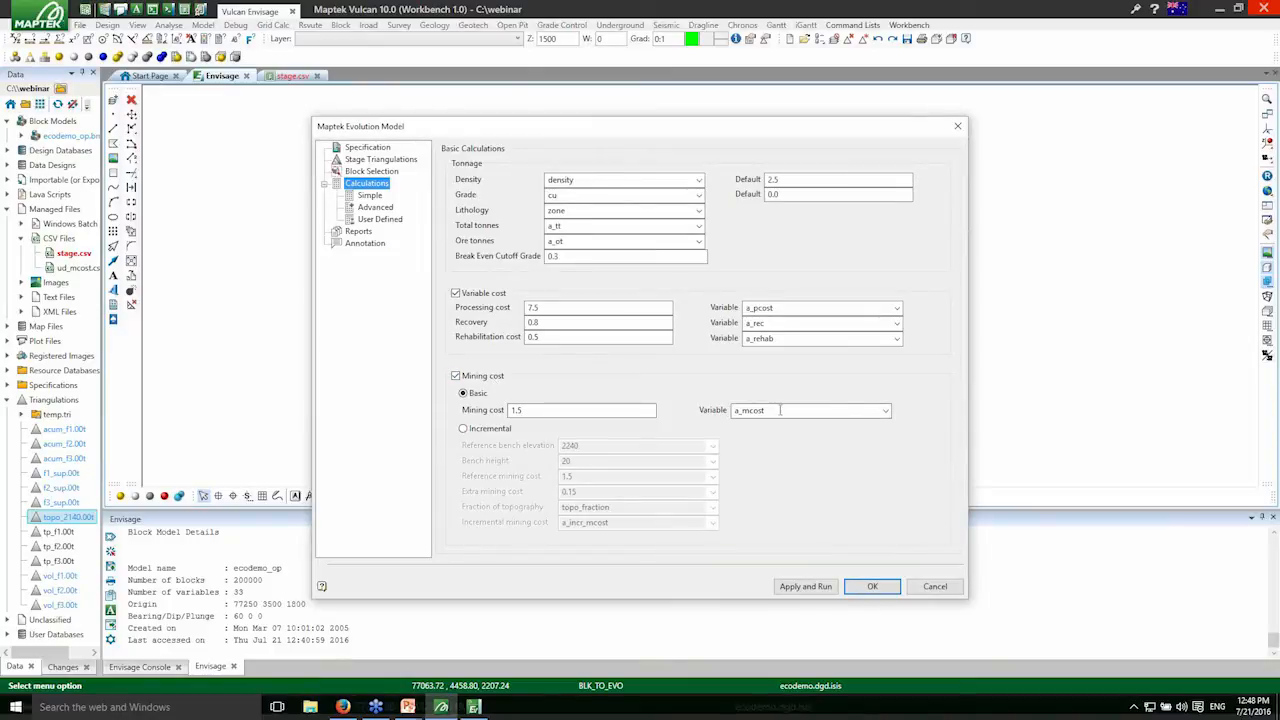
{"action": "left_click", "coordinate": [490, 430]}
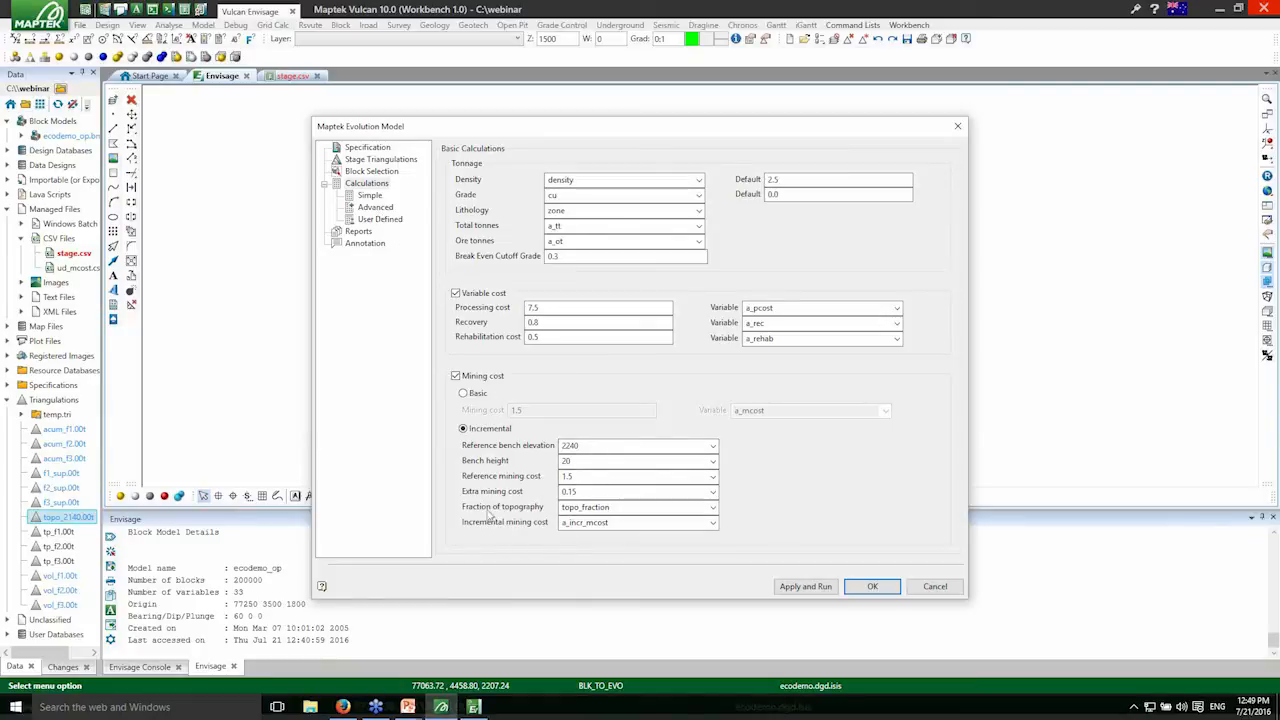
{"action": "left_click", "coordinate": [362, 210]}
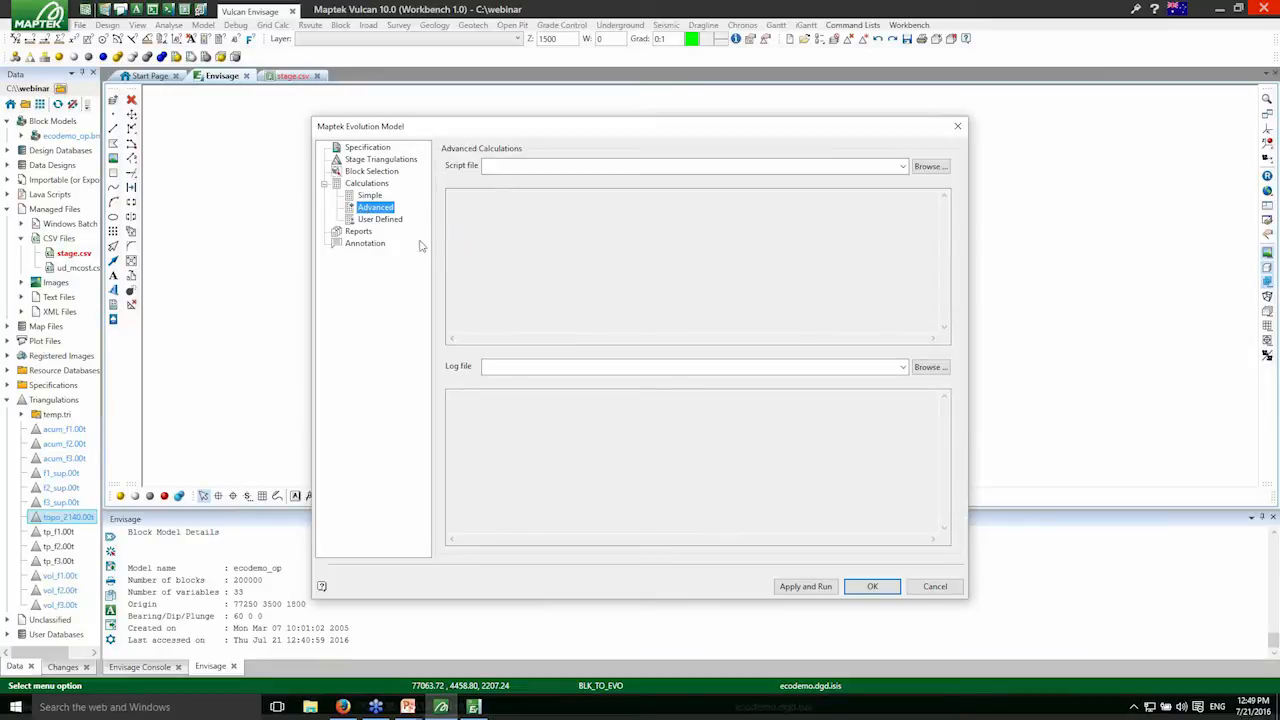
- Load mcaf.bcf as the advanced calculations script and delete all existing rows from the user-defined bench specifications
{"action": "left_click", "coordinate": [600, 166]}
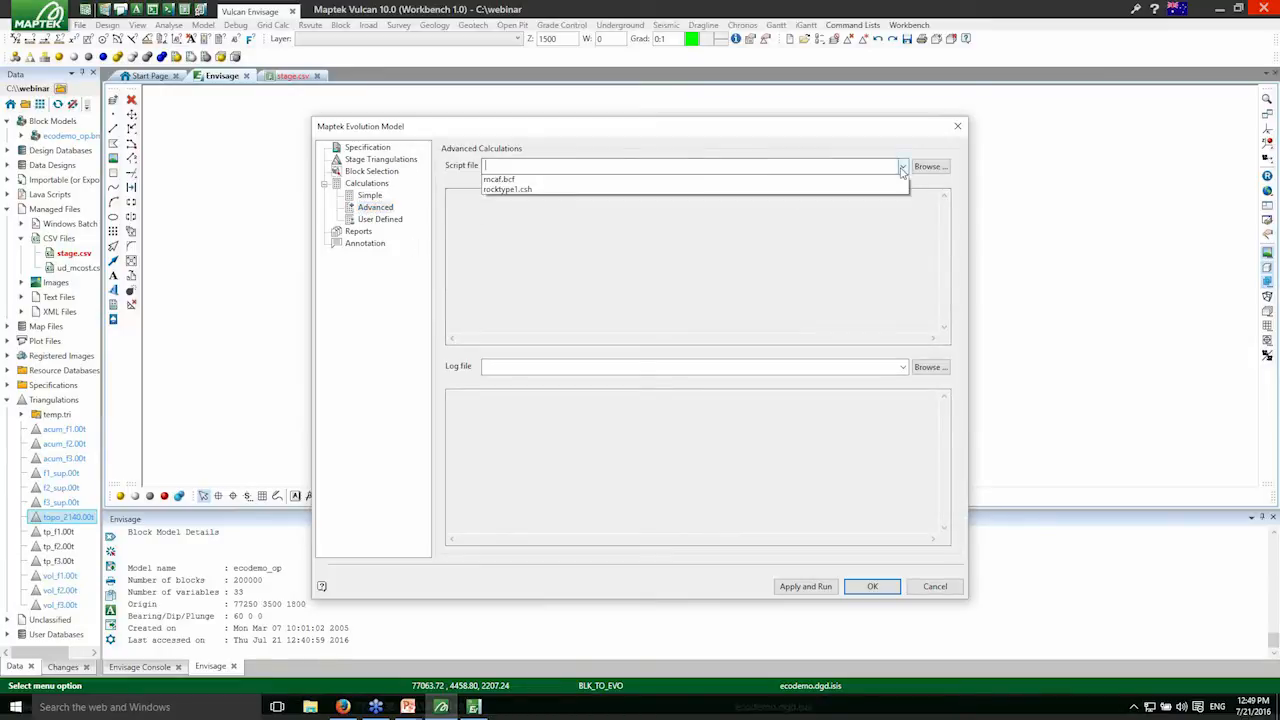
{"action": "left_click", "coordinate": [640, 177]}
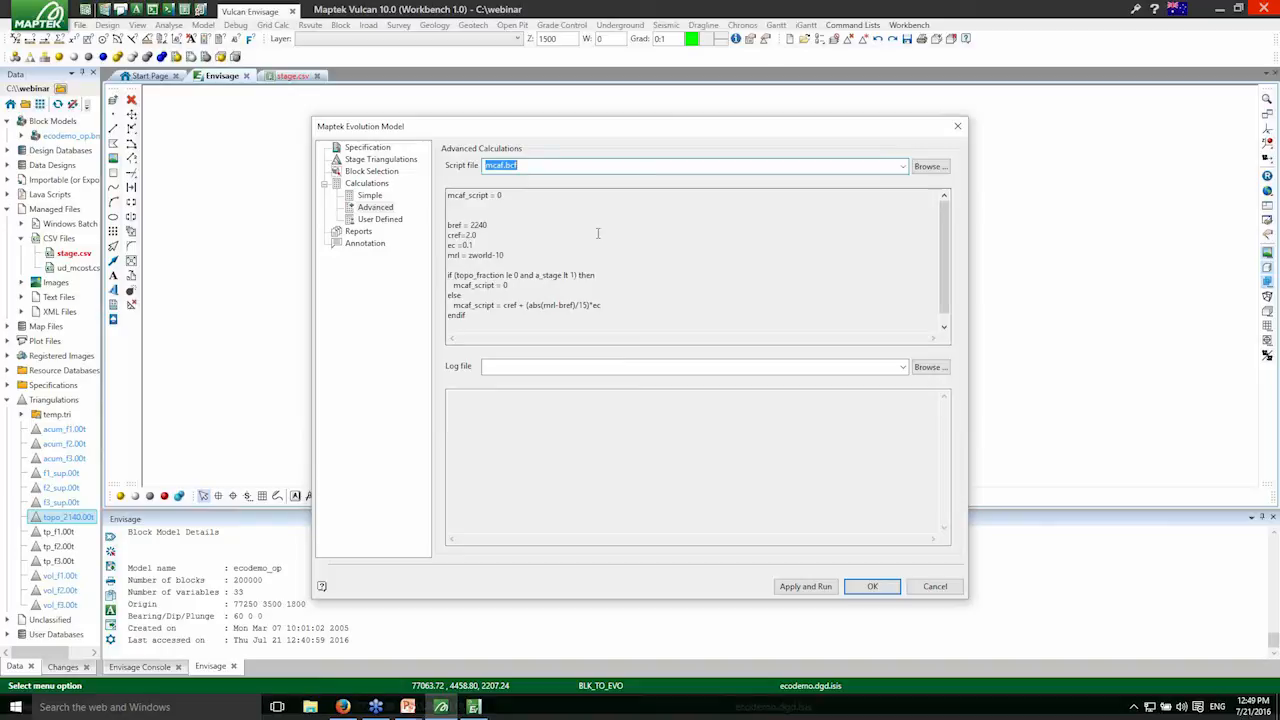
{"action": "left_click", "coordinate": [376, 219]}
{"action": "left_click", "coordinate": [456, 179]}
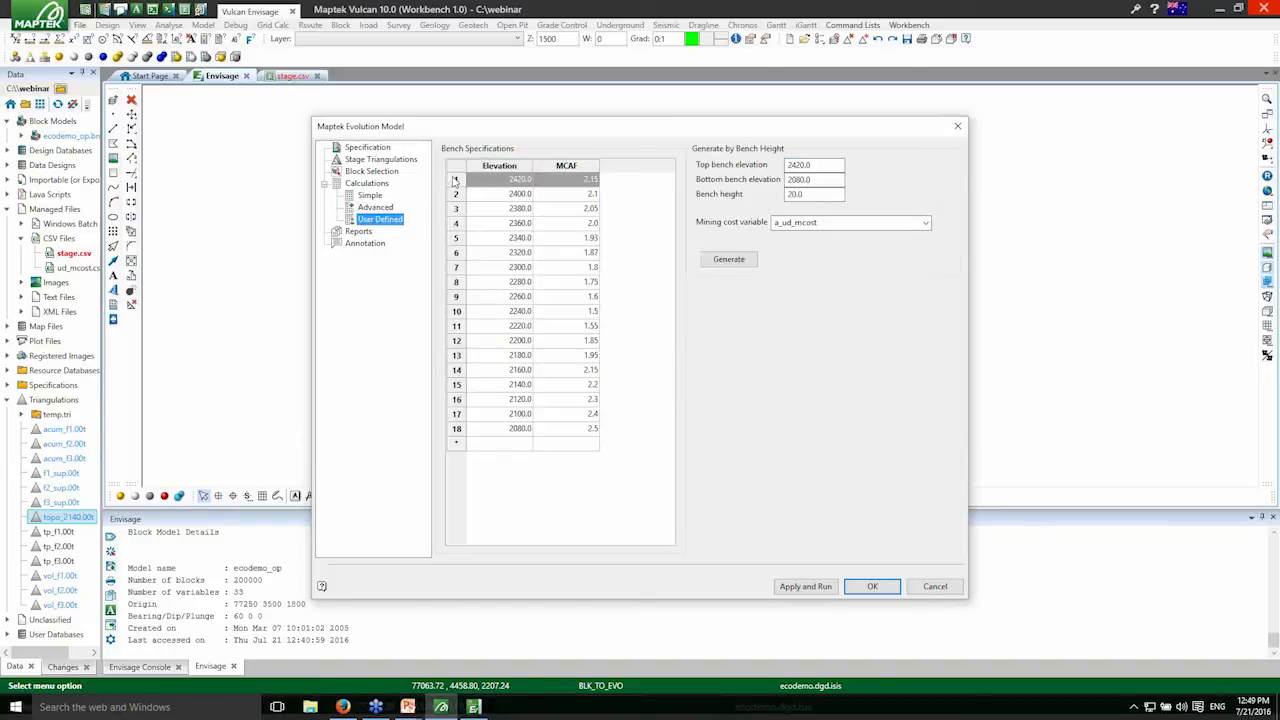
{"action": "left_click", "coordinate": [456, 428], "text": "shift"}
{"action": "right_click", "coordinate": [457, 428]}
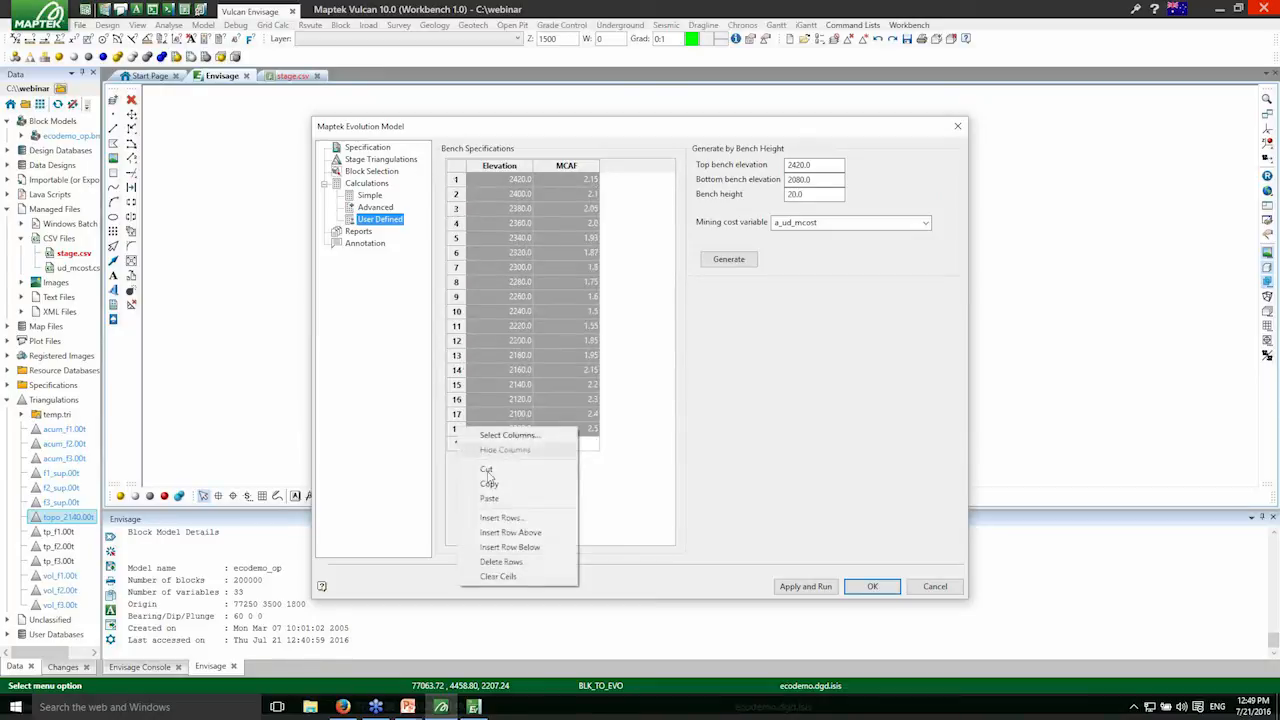
{"action": "left_click", "coordinate": [500, 564]}
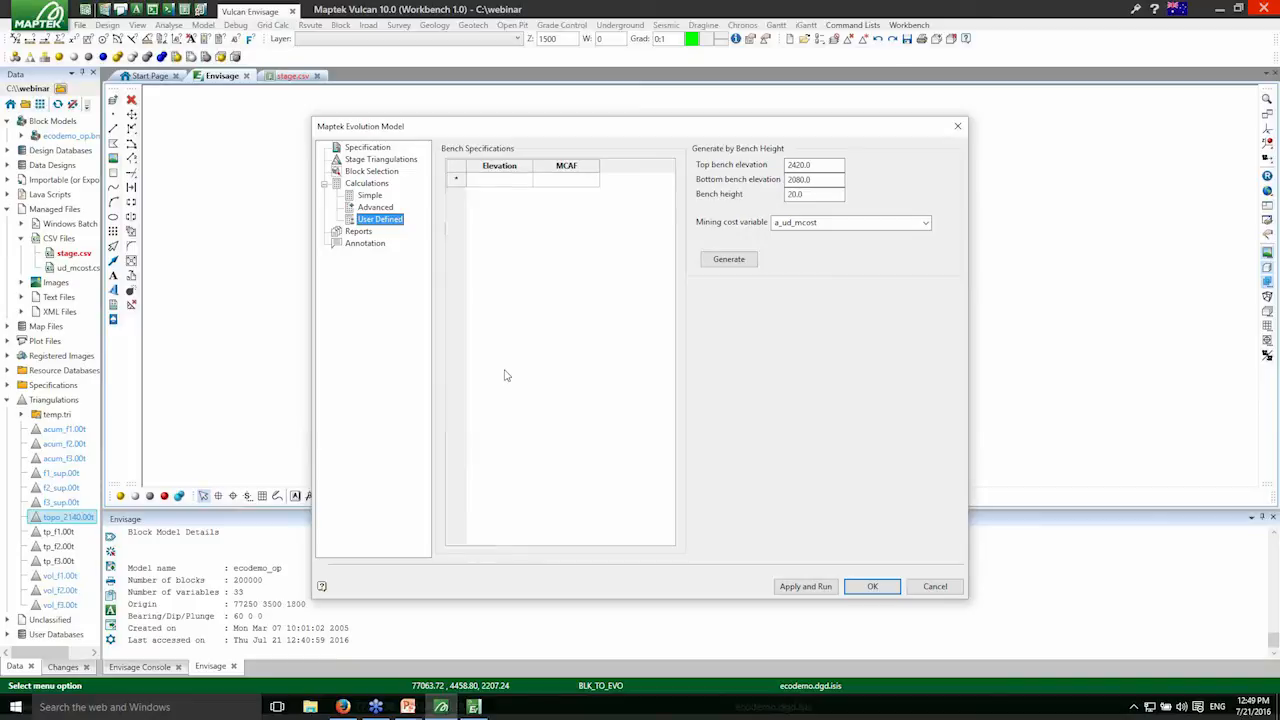
- Generate user-defined benches from 2420 to 2080 at 20 height and fill their MCAF values with the Mcost column of ud_mcost.csv
{"action": "double_click", "coordinate": [78, 269]}
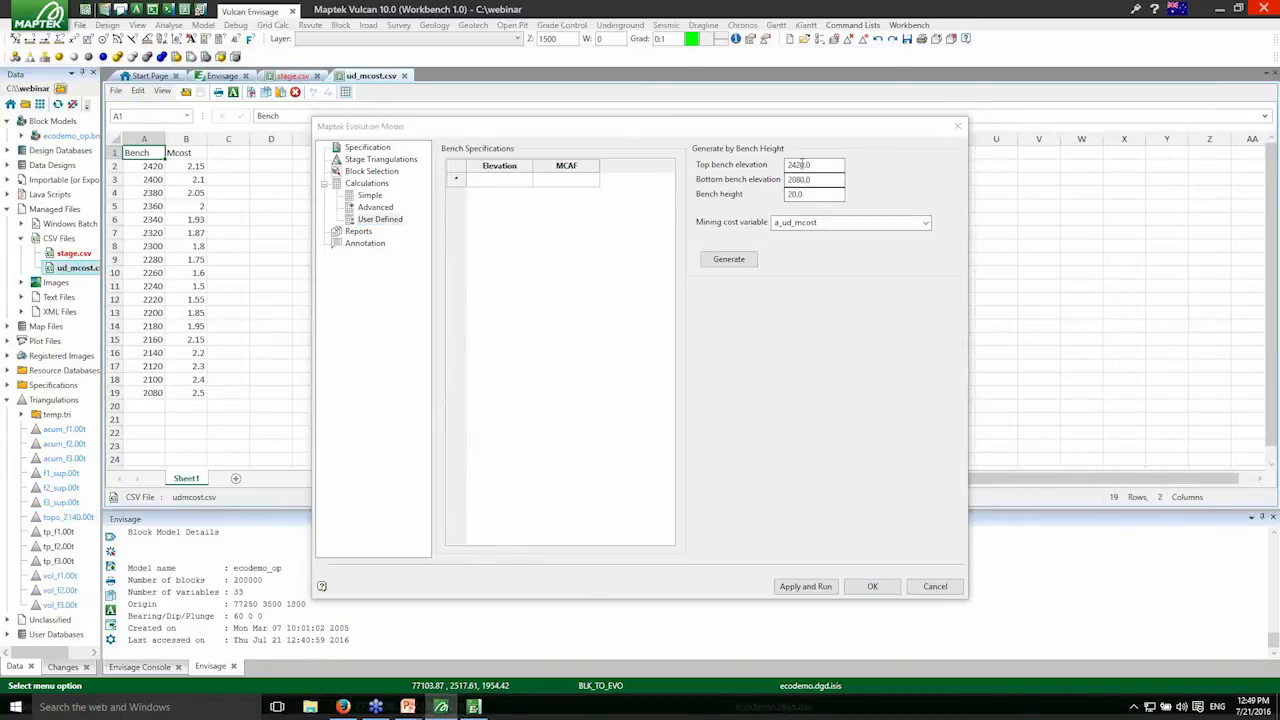
{"action": "left_click", "coordinate": [750, 262]}
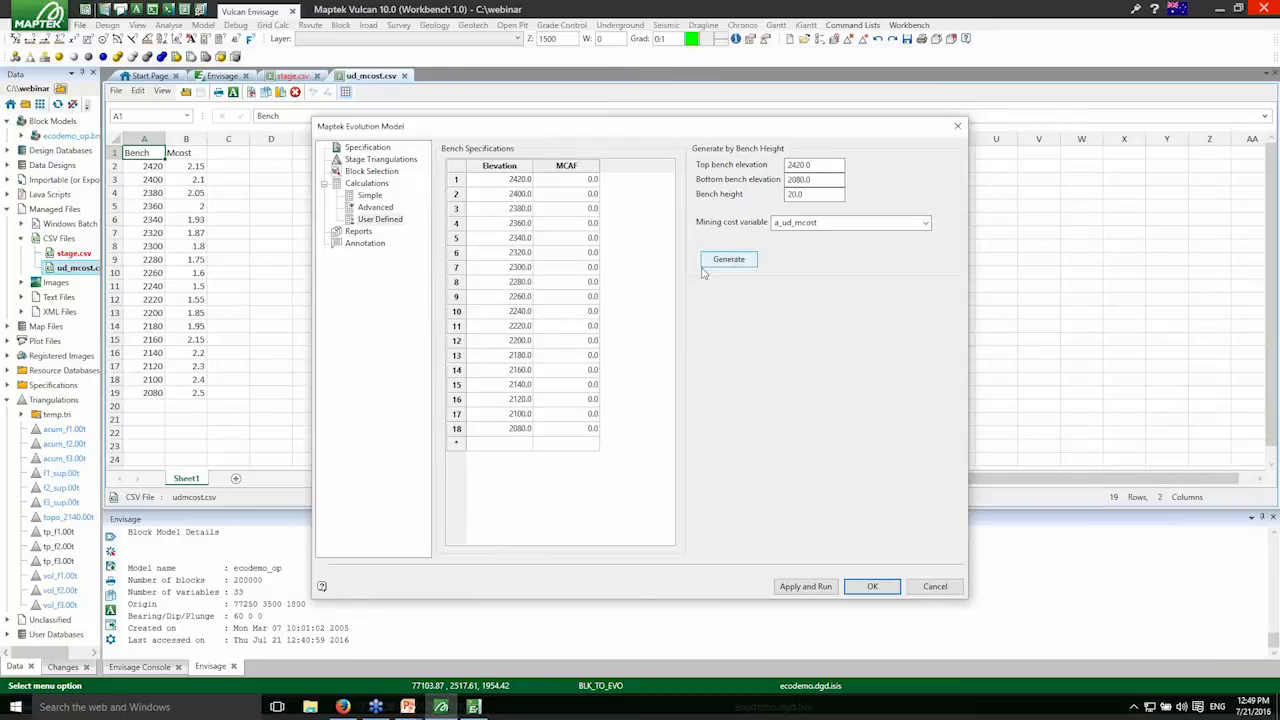
{"action": "left_click", "coordinate": [190, 166]}
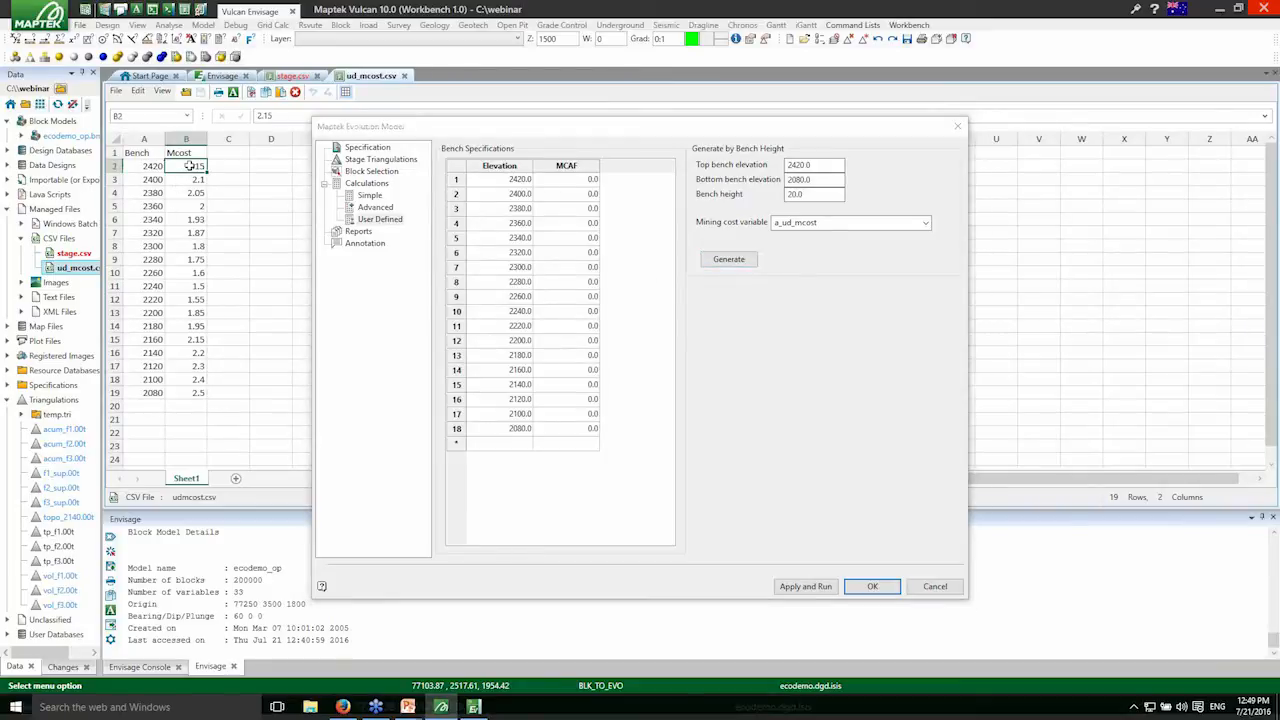
{"action": "left_click", "coordinate": [196, 392], "text": "shift"}
{"action": "left_click", "coordinate": [565, 189]}
{"action": "type", "text": "2.15 2.1 2.05 2.0 1.93 1.87 1.8 1.75 1.6 1.5 1.55 1.85 1.95 2.15 2.2 2.3 2.4 2.5"}
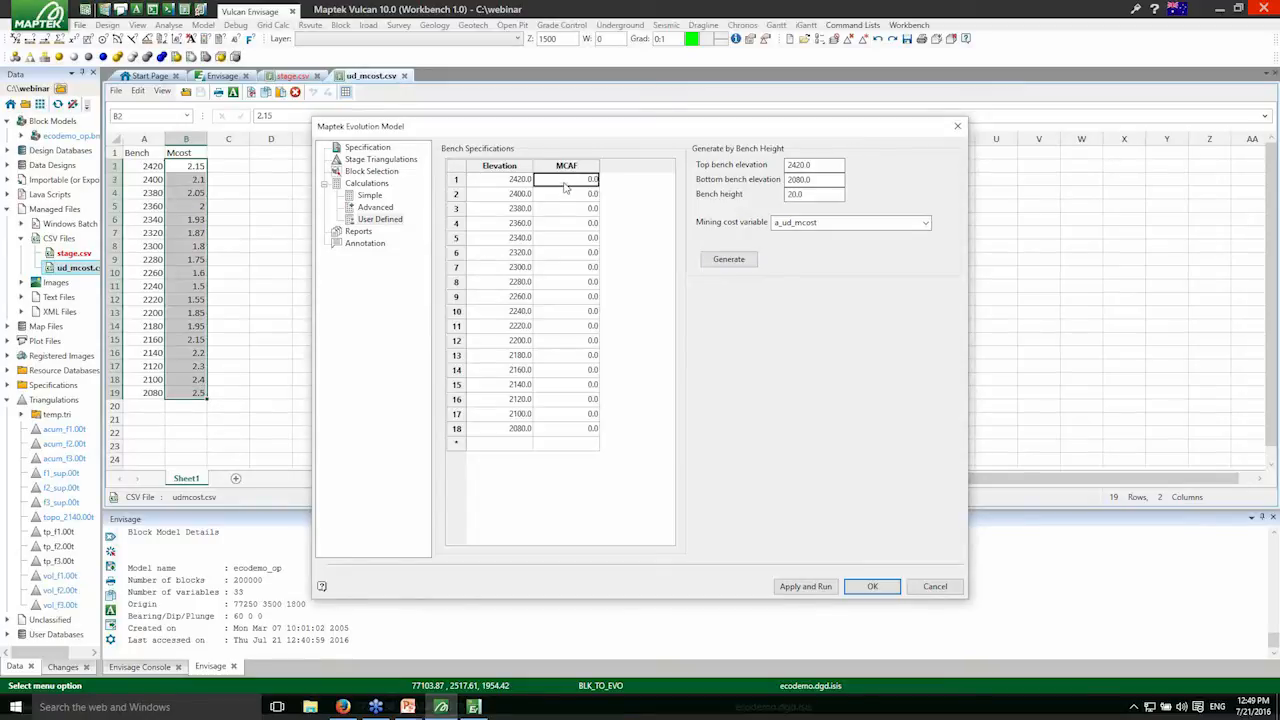
{"action": "right_click", "coordinate": [453, 447]}
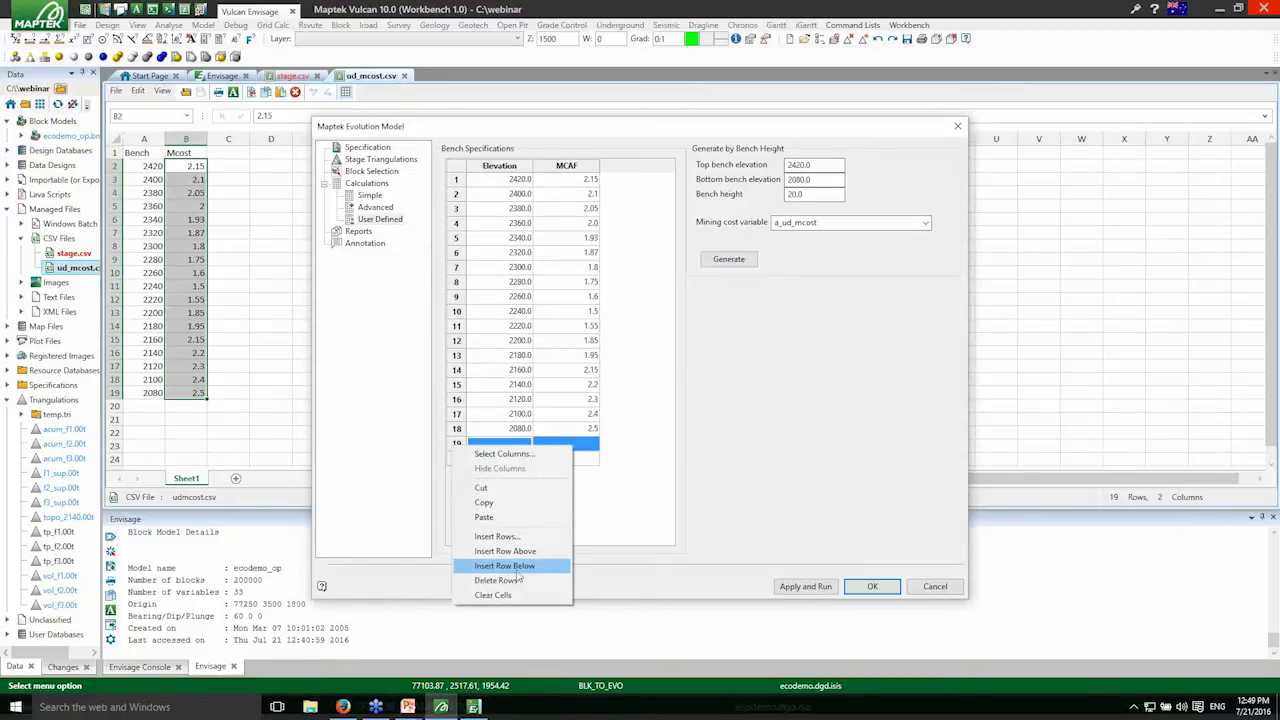
{"action": "left_click", "coordinate": [515, 580]}
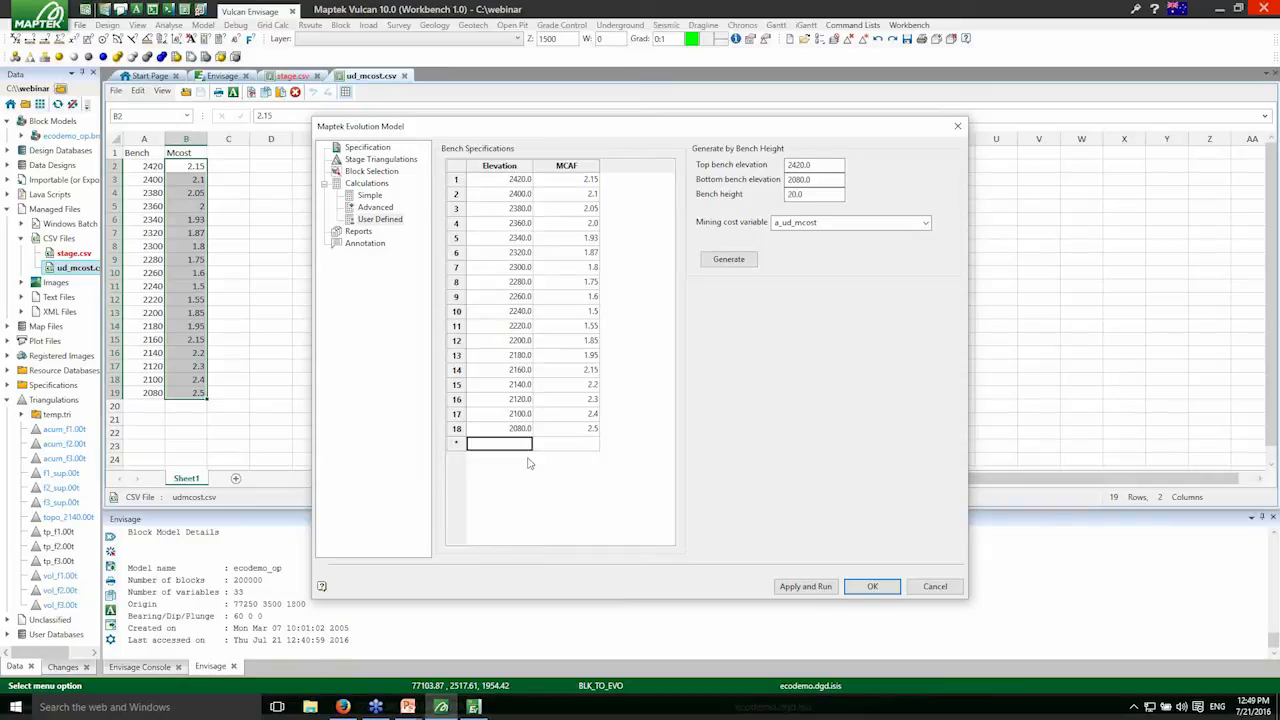
- Check the simple, advanced and user-defined calculations and run the Evolution model setup, replacing the existing file and saving stage.csv
{"action": "left_click", "coordinate": [368, 187]}
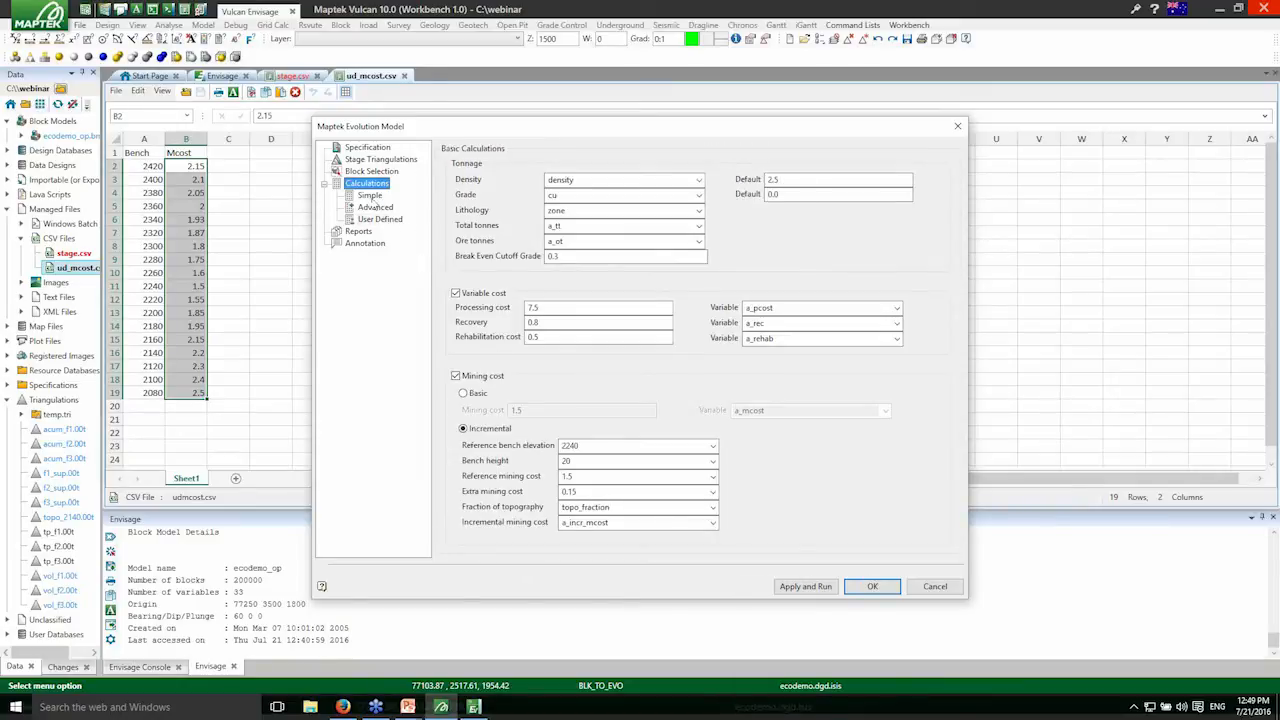
{"action": "left_click", "coordinate": [369, 196]}
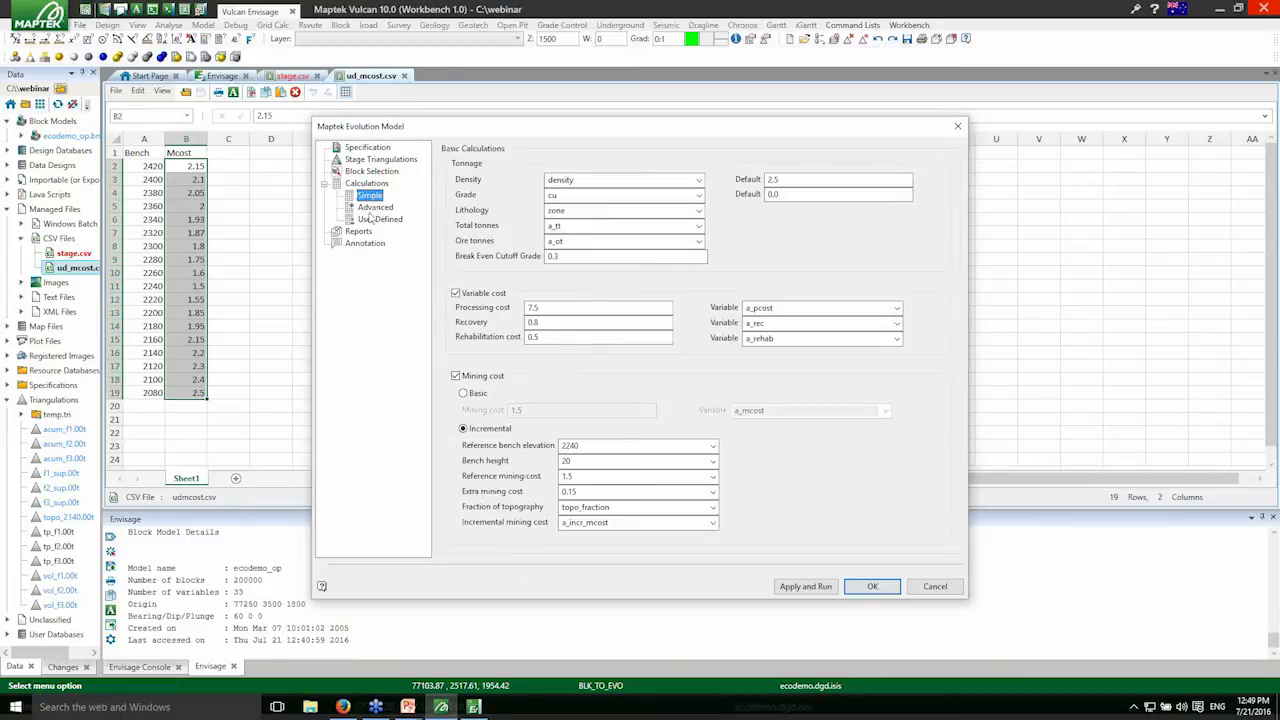
{"action": "left_click", "coordinate": [372, 208]}
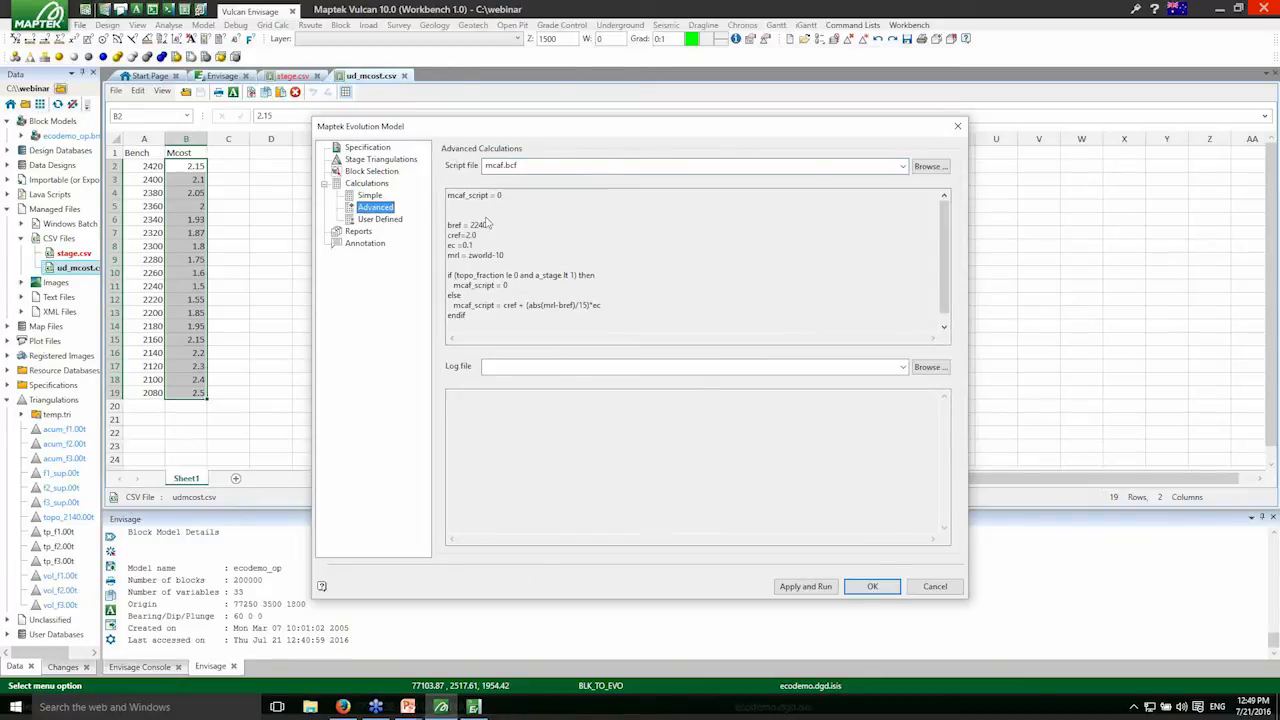
{"action": "left_click", "coordinate": [380, 219]}
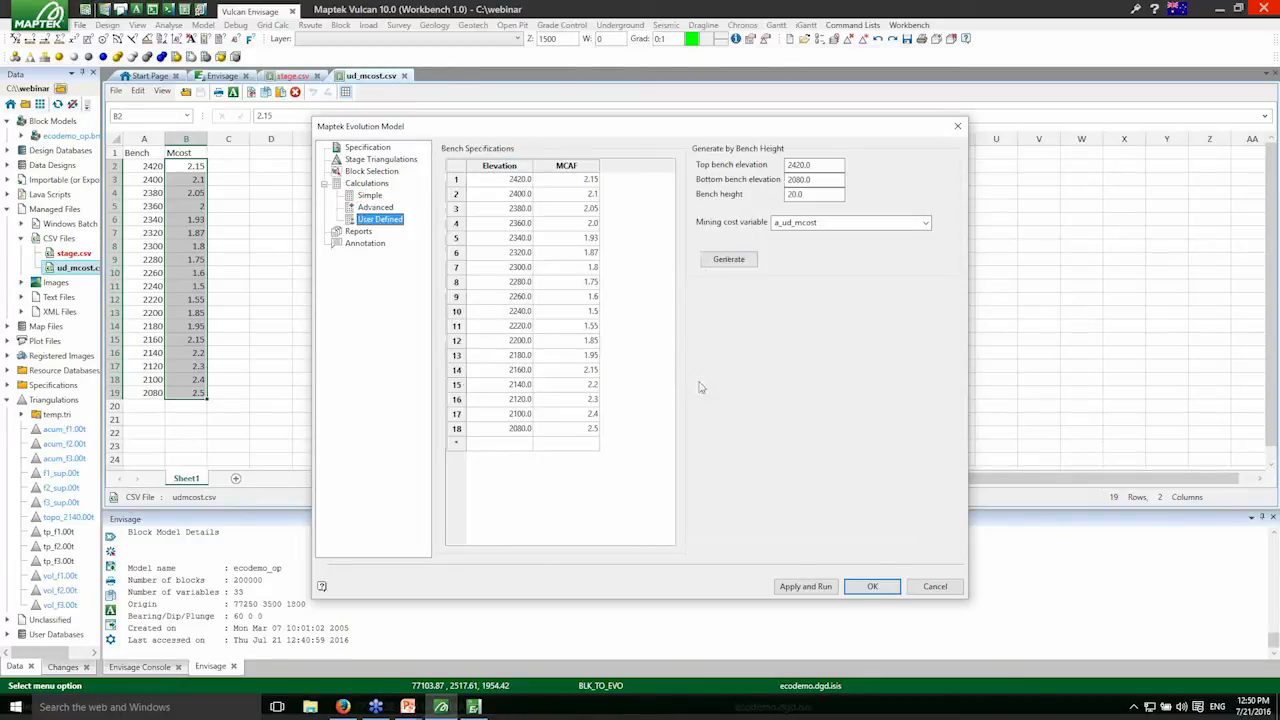
{"action": "left_click", "coordinate": [806, 587]}
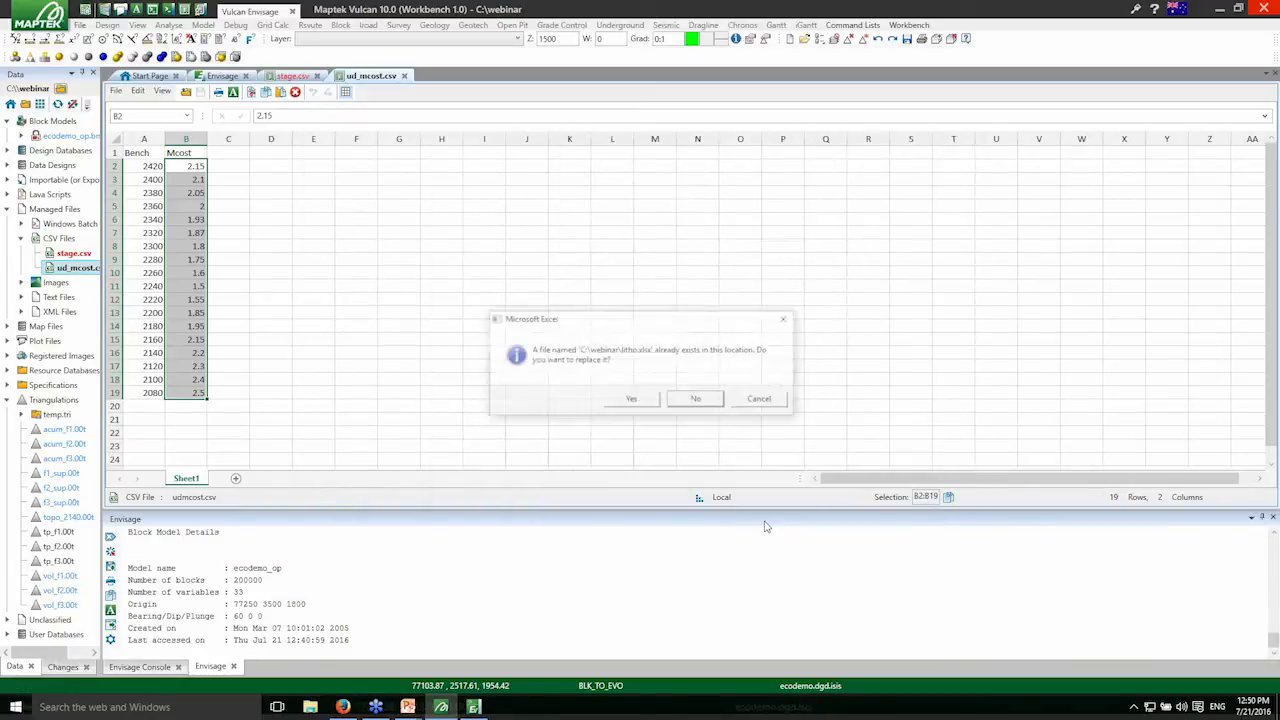
{"action": "left_click", "coordinate": [629, 397]}
{"action": "left_click", "coordinate": [712, 390]}
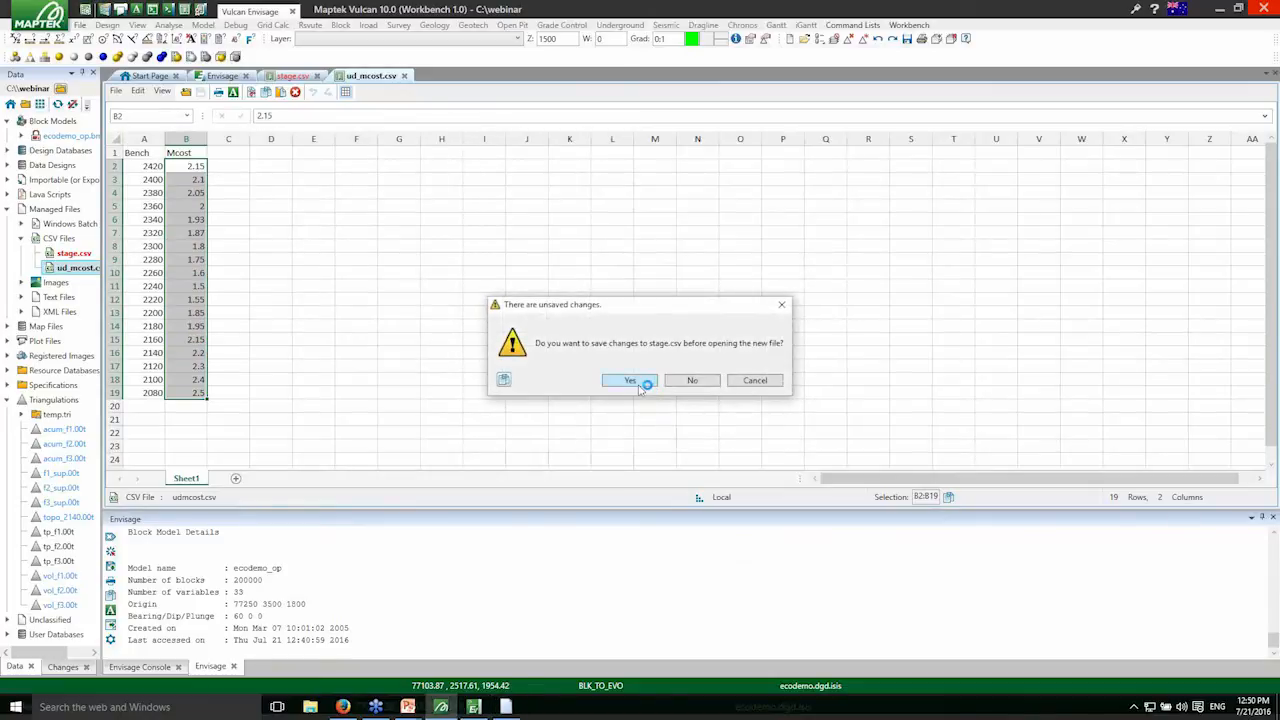
{"action": "left_click", "coordinate": [641, 382]}
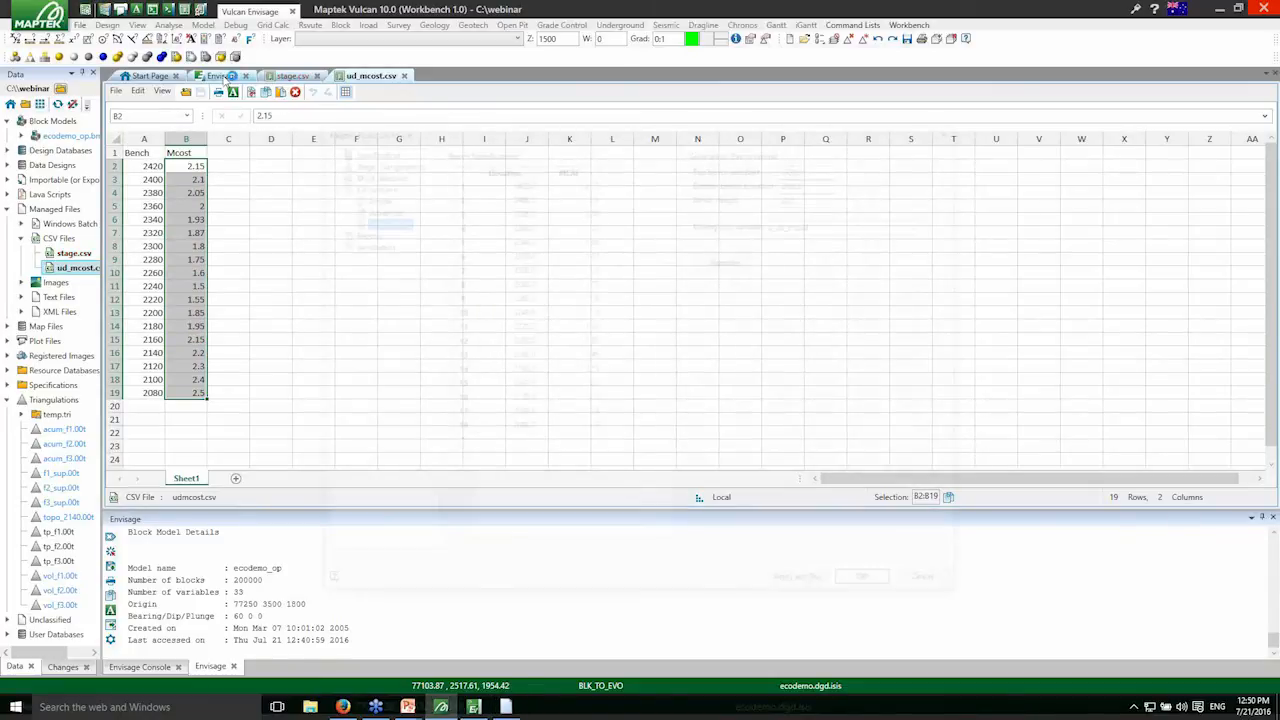
- Return to the Envisage view, close the Evolution model setup and remove the displayed block model
{"action": "left_click", "coordinate": [228, 76]}
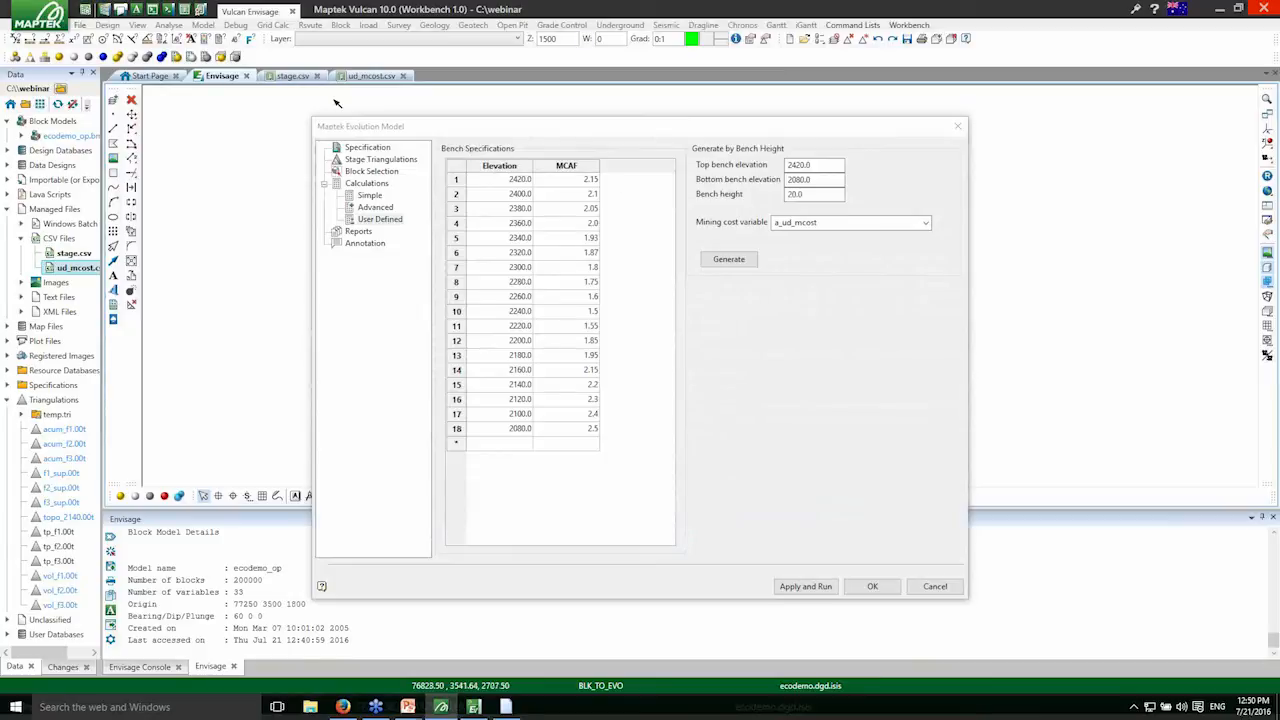
{"action": "left_click", "coordinate": [935, 590]}
{"action": "left_click_drag", "start_coordinate": [600, 338], "coordinate": [494, 232]}
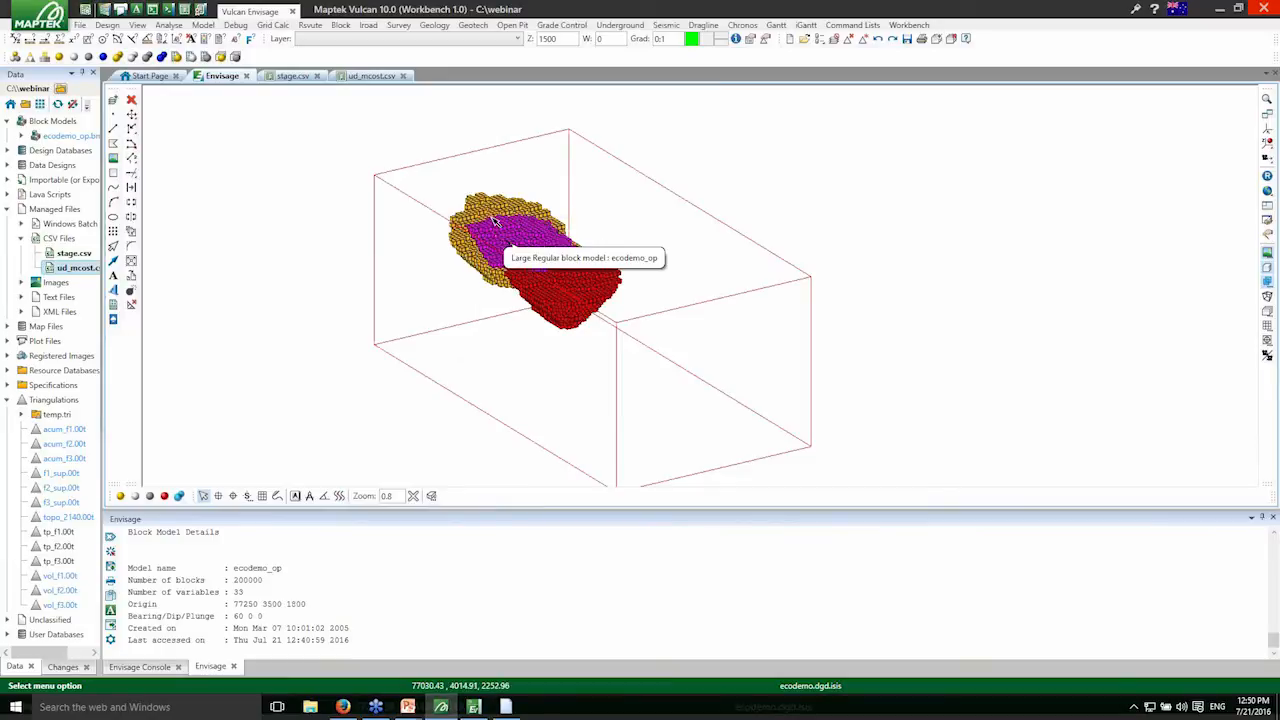
{"action": "left_click", "coordinate": [863, 39]}
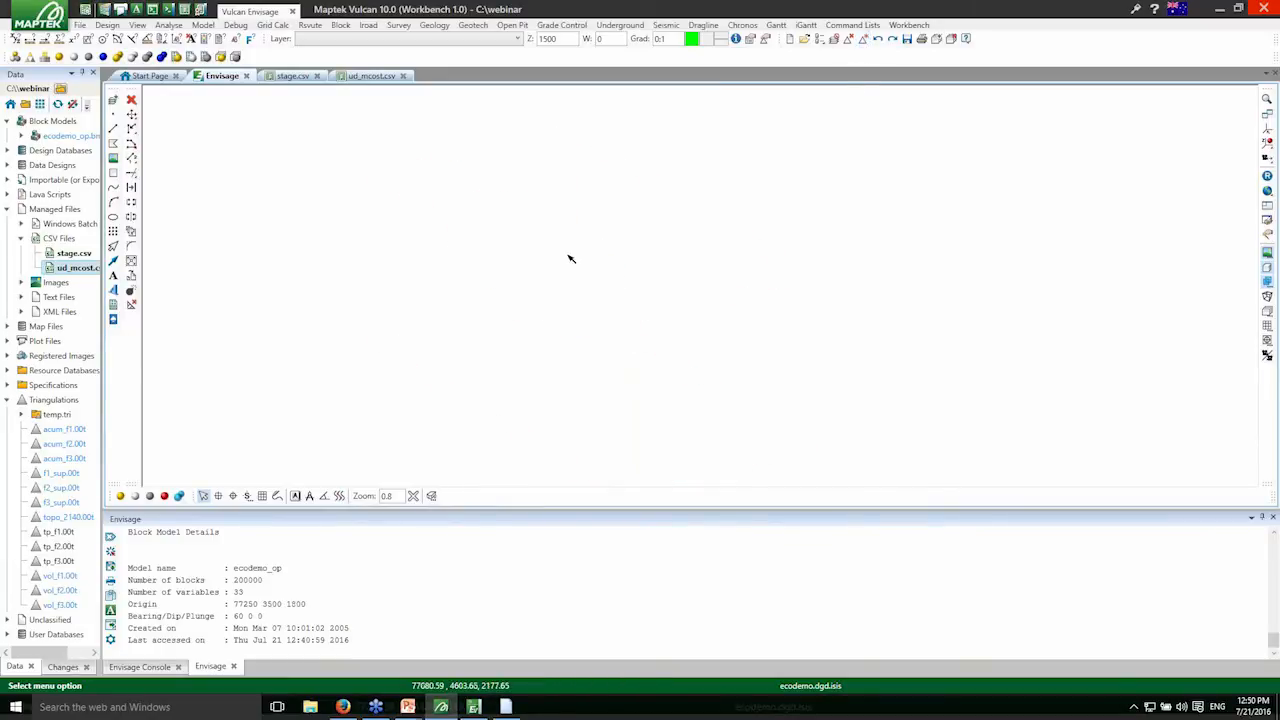
- Load ecodemo_op.bmf as a dynamic block model showing a_incr_mcost with the incr_mcost colour legend and datatips disabled
{"action": "left_click", "coordinate": [340, 25]}
{"action": "mouse_move", "coordinate": [375, 133]}
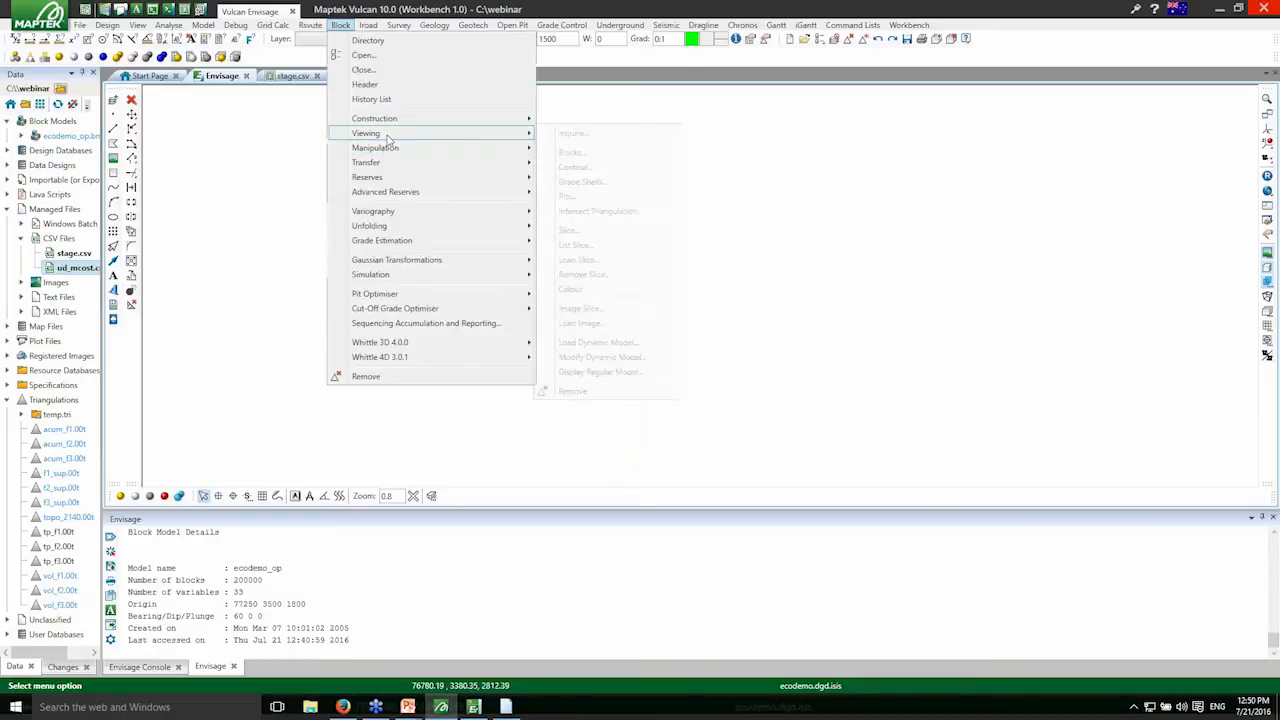
{"action": "left_click", "coordinate": [594, 341]}
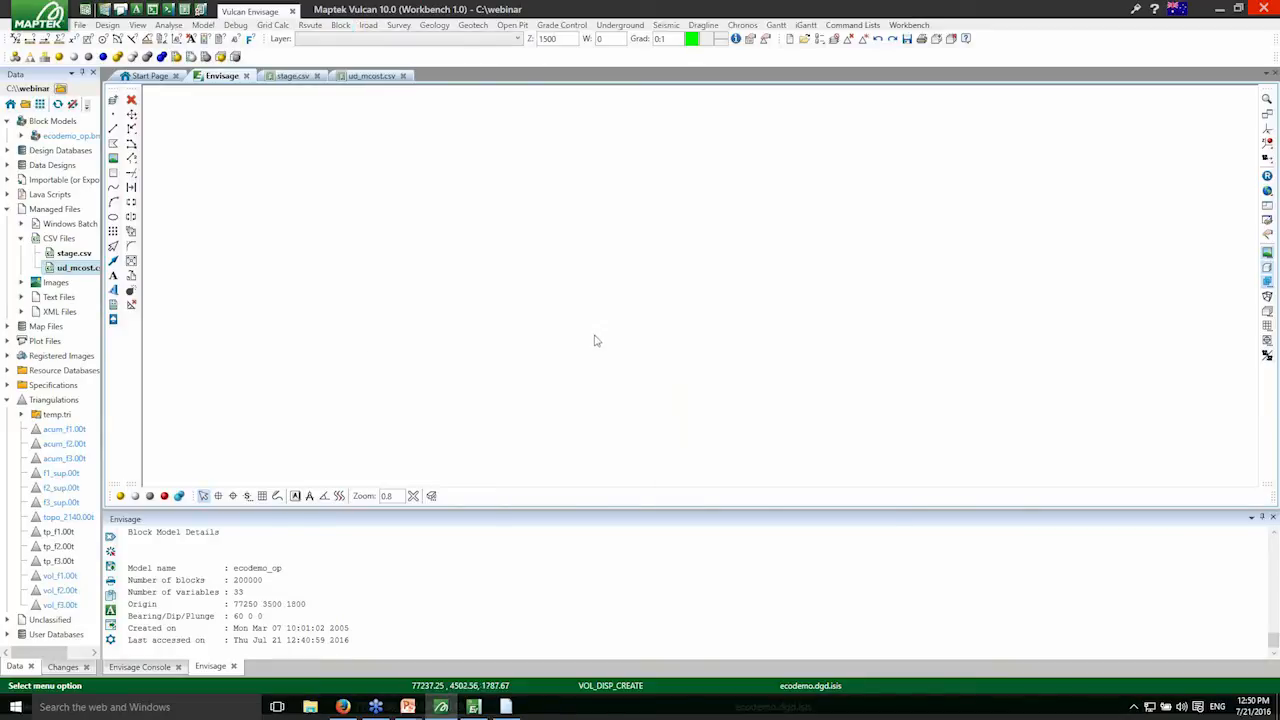
{"action": "left_click", "coordinate": [812, 226]}
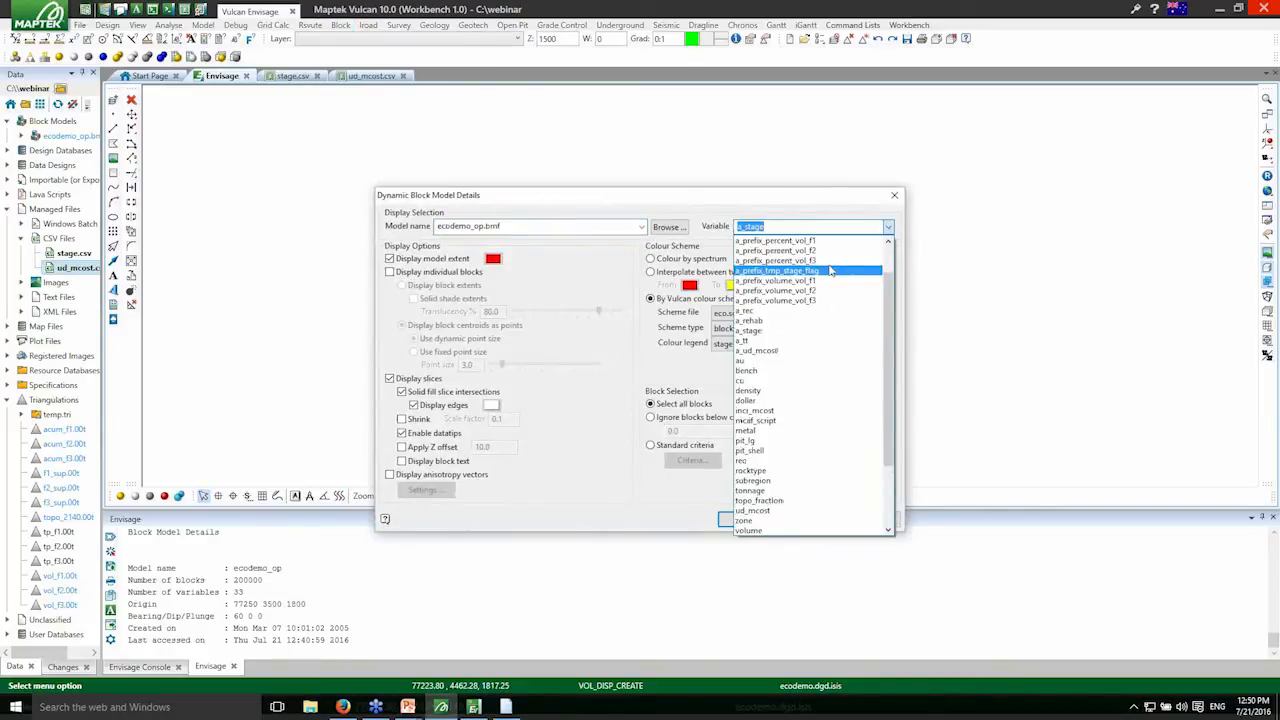
{"action": "scroll", "coordinate": [829, 270], "scroll_direction": "up", "scroll_amount": 2}
{"action": "left_click", "coordinate": [815, 292]}
{"action": "left_click", "coordinate": [750, 343]}
{"action": "left_click", "coordinate": [733, 358]}
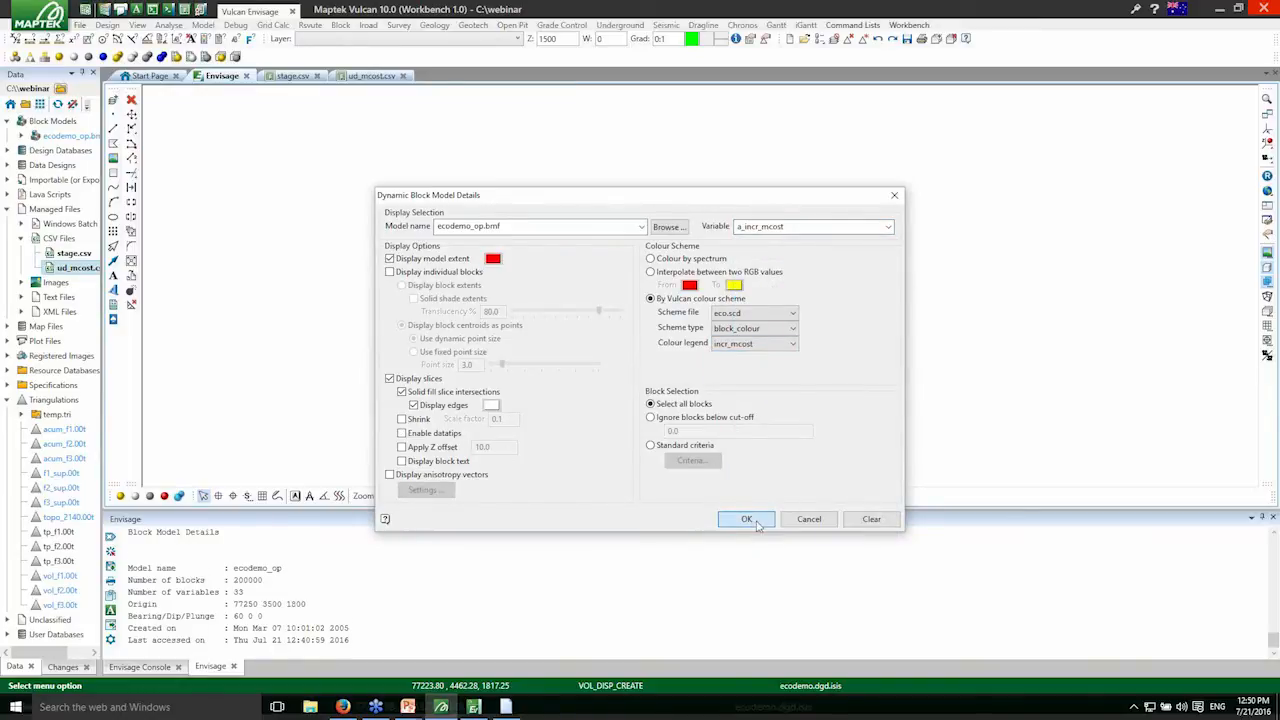
{"action": "left_click", "coordinate": [746, 519]}
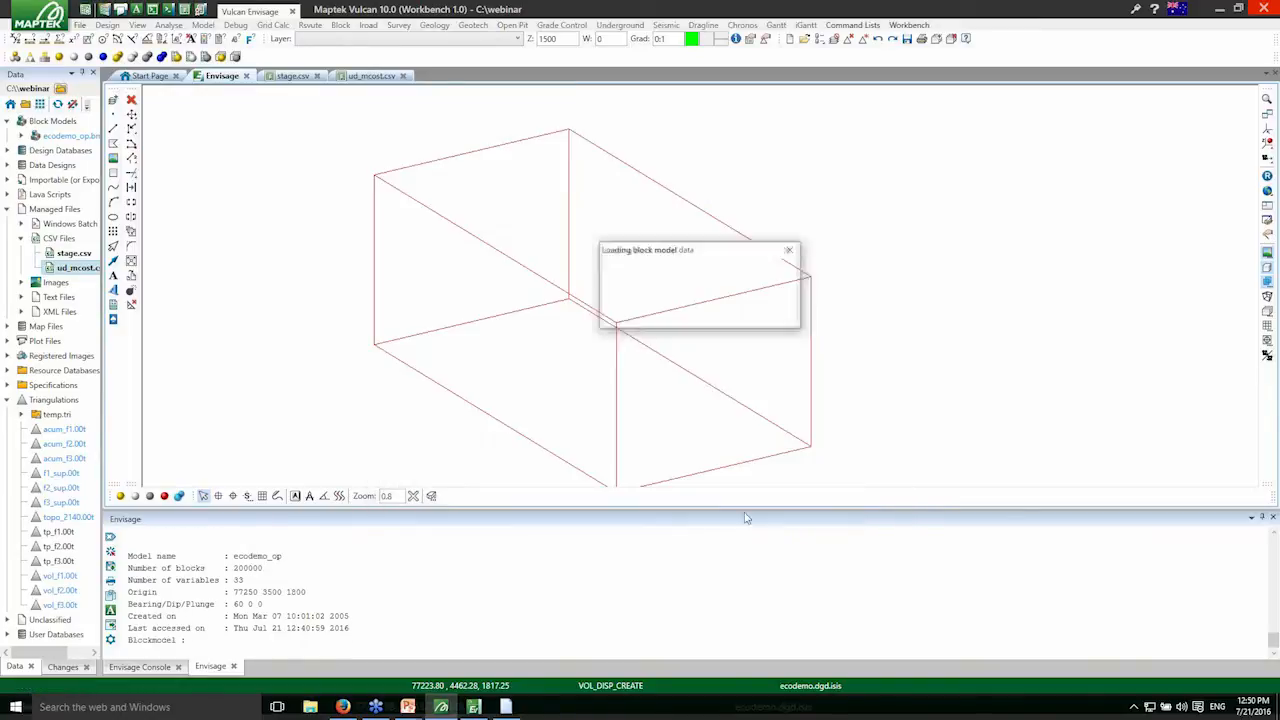
- Slice the dynamic block model at section Points_0 and examine how the incremental mining cost varies by bench
{"action": "right_click", "coordinate": [1141, 501]}
{"action": "left_click", "coordinate": [1060, 390]}
{"action": "left_click", "coordinate": [1088, 468]}
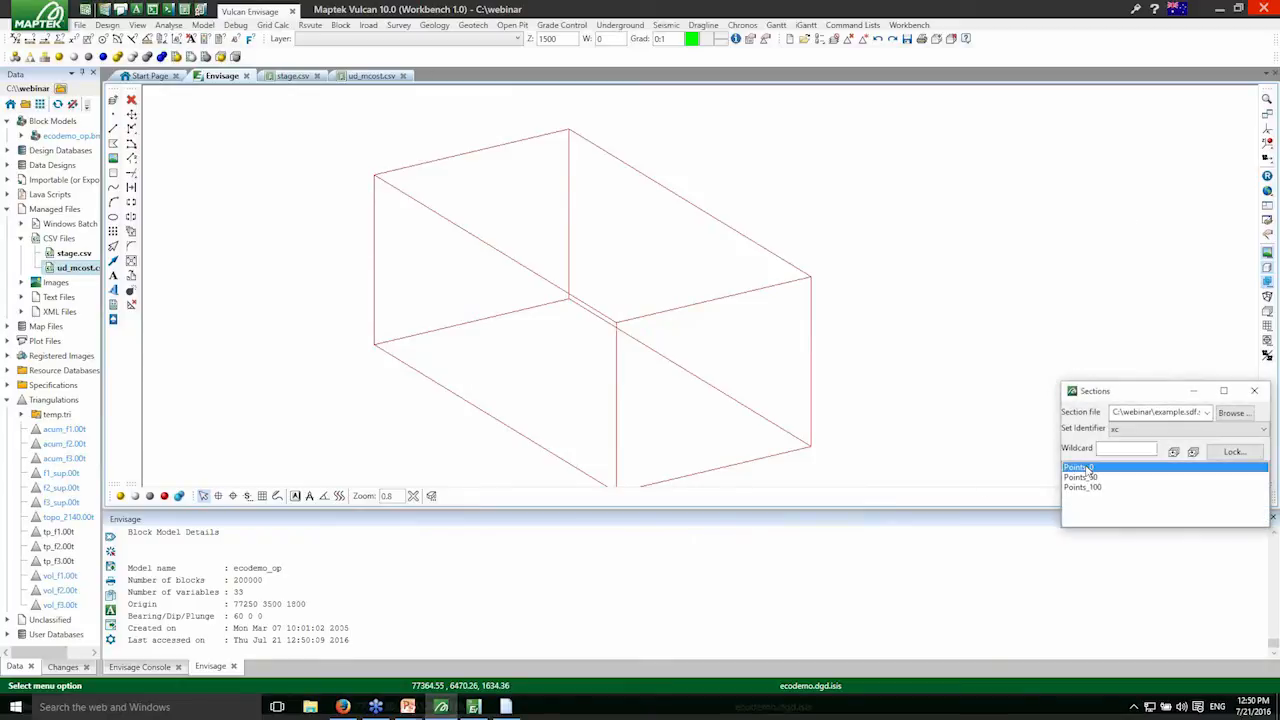
{"action": "scroll", "coordinate": [754, 226], "scroll_direction": "up", "scroll_amount": 3}
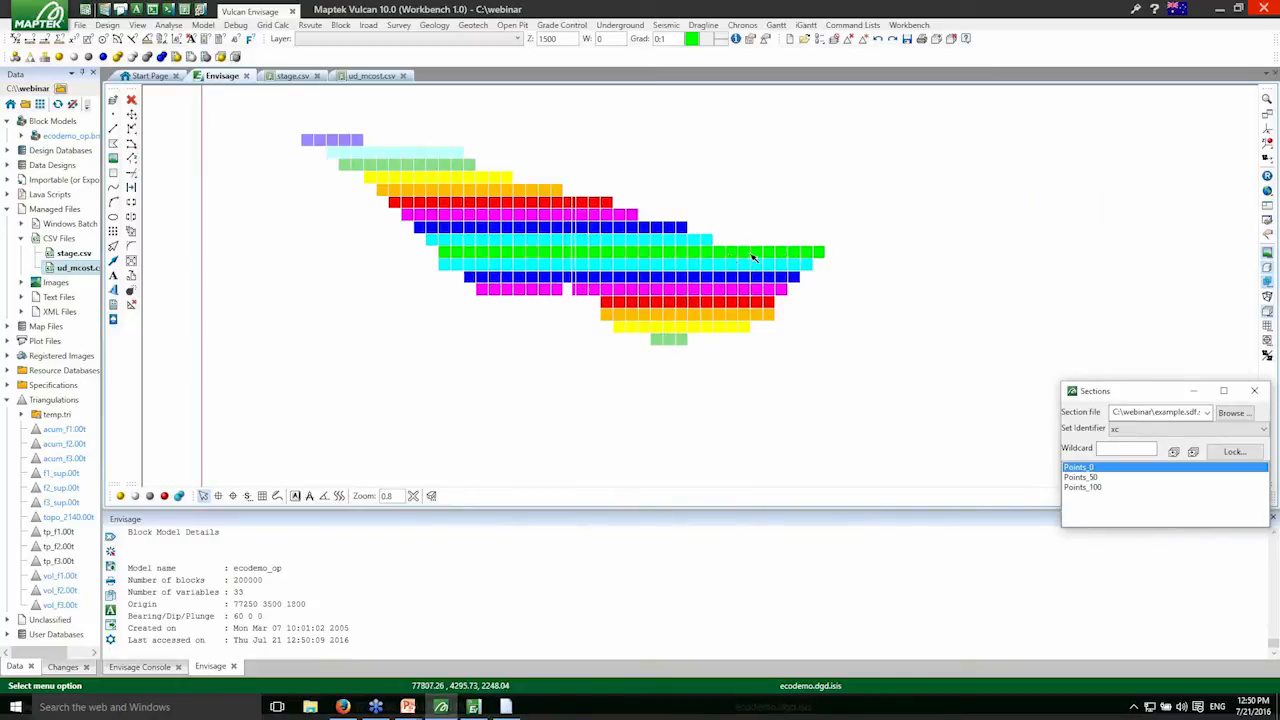
{"action": "scroll", "coordinate": [658, 238], "scroll_direction": "up", "scroll_amount": 1}
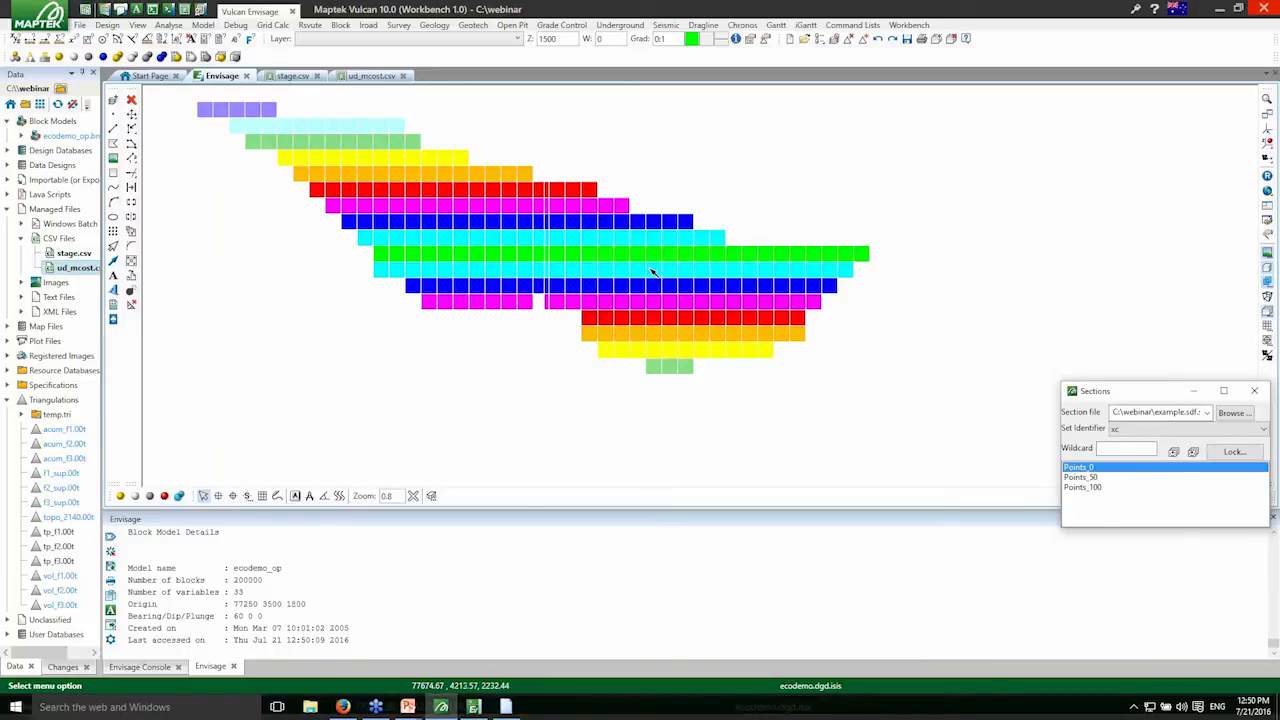
{"action": "scroll", "coordinate": [652, 275], "scroll_direction": "down", "scroll_amount": 1}
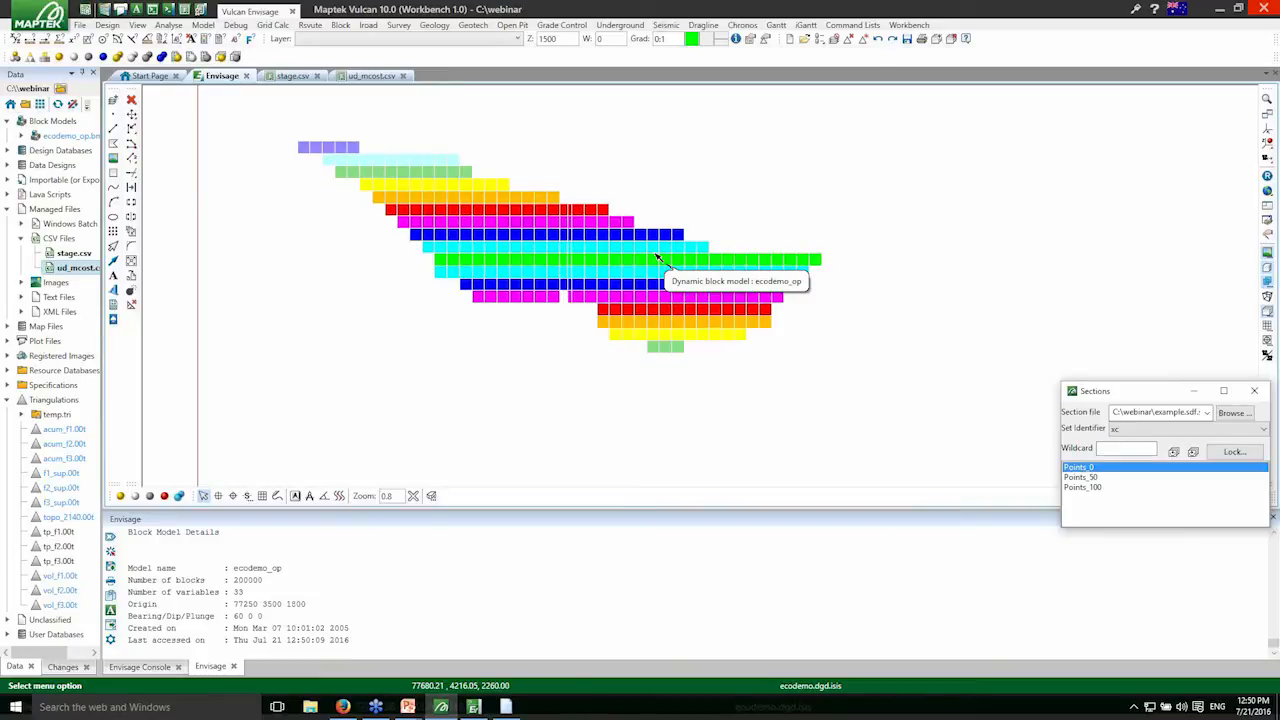
- Modify the dynamic block model to display the a_ud_mcost variable with the ud_mcost colour legend
{"action": "right_click", "coordinate": [653, 252]}
{"action": "left_click", "coordinate": [694, 384]}
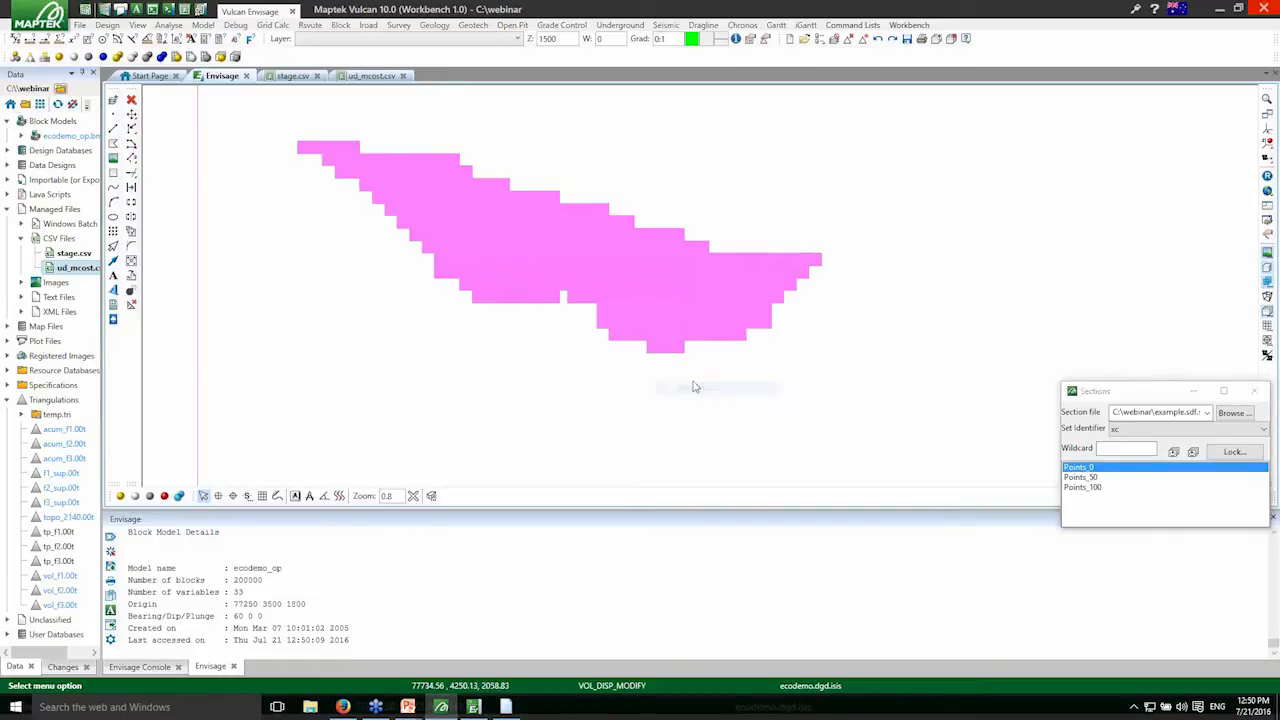
{"action": "left_click", "coordinate": [888, 227]}
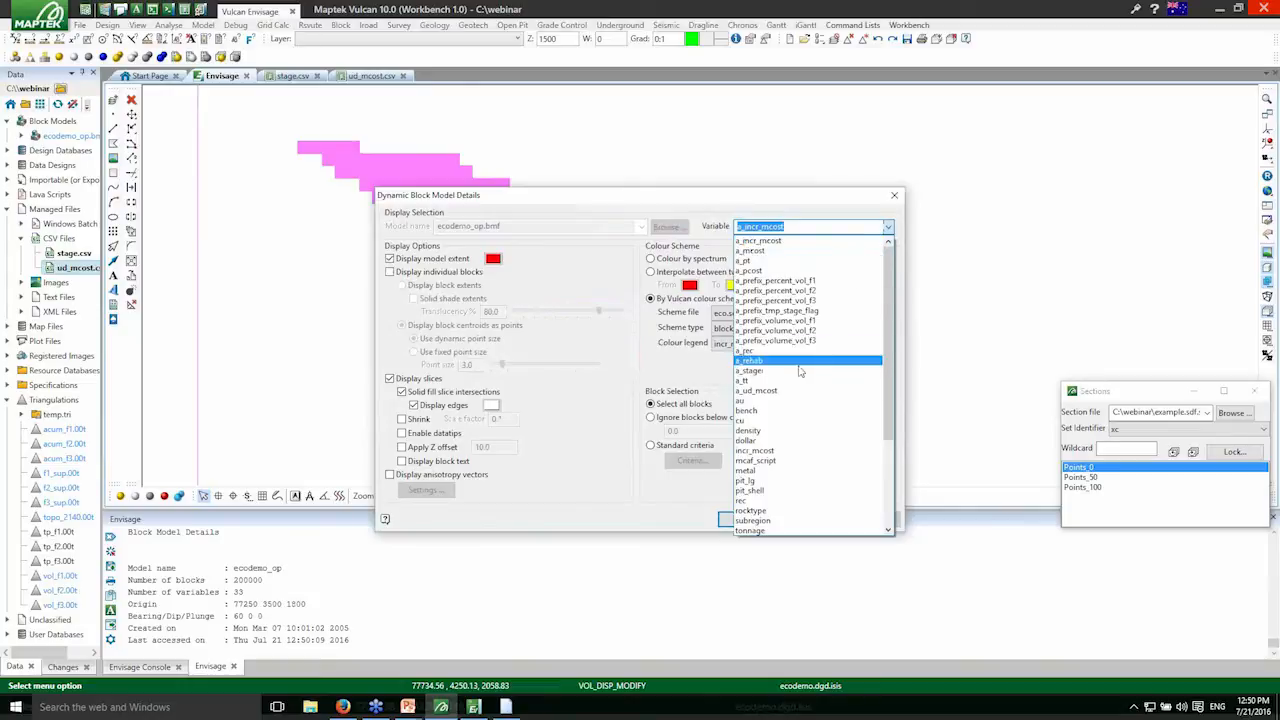
{"action": "left_click", "coordinate": [757, 392]}
{"action": "left_click", "coordinate": [756, 345]}
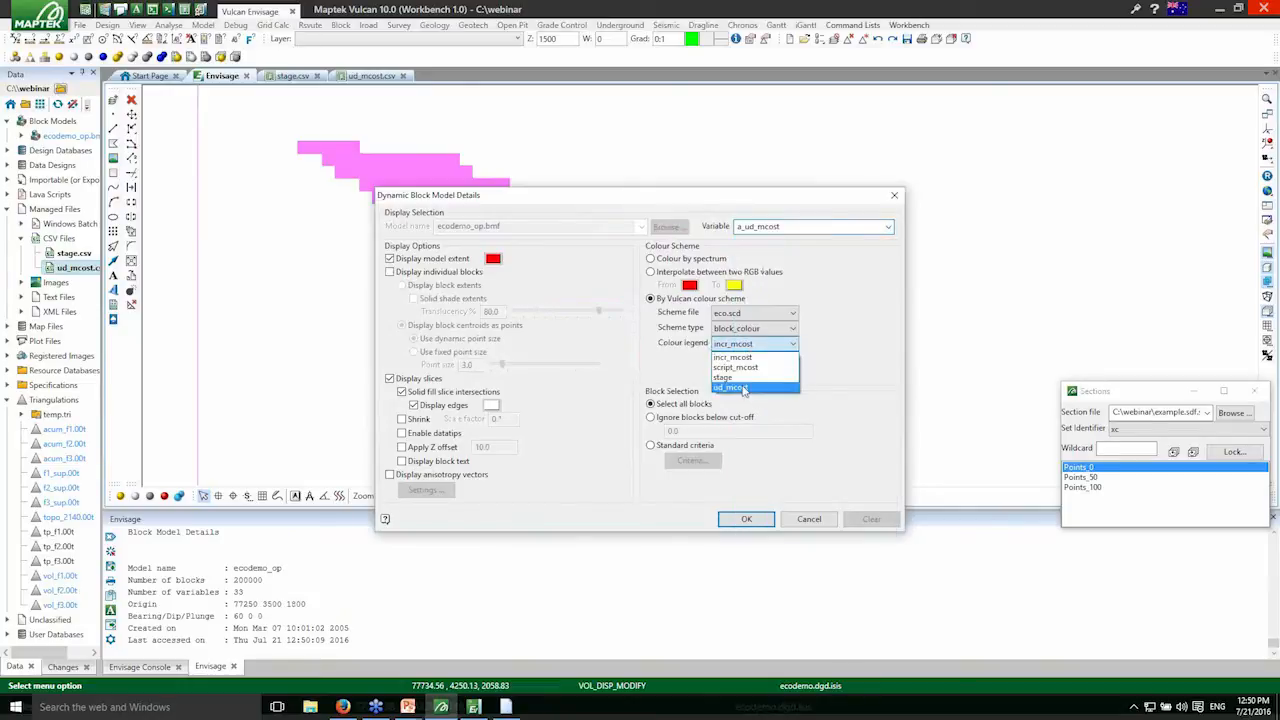
{"action": "left_click", "coordinate": [745, 387]}
{"action": "left_click", "coordinate": [746, 518]}
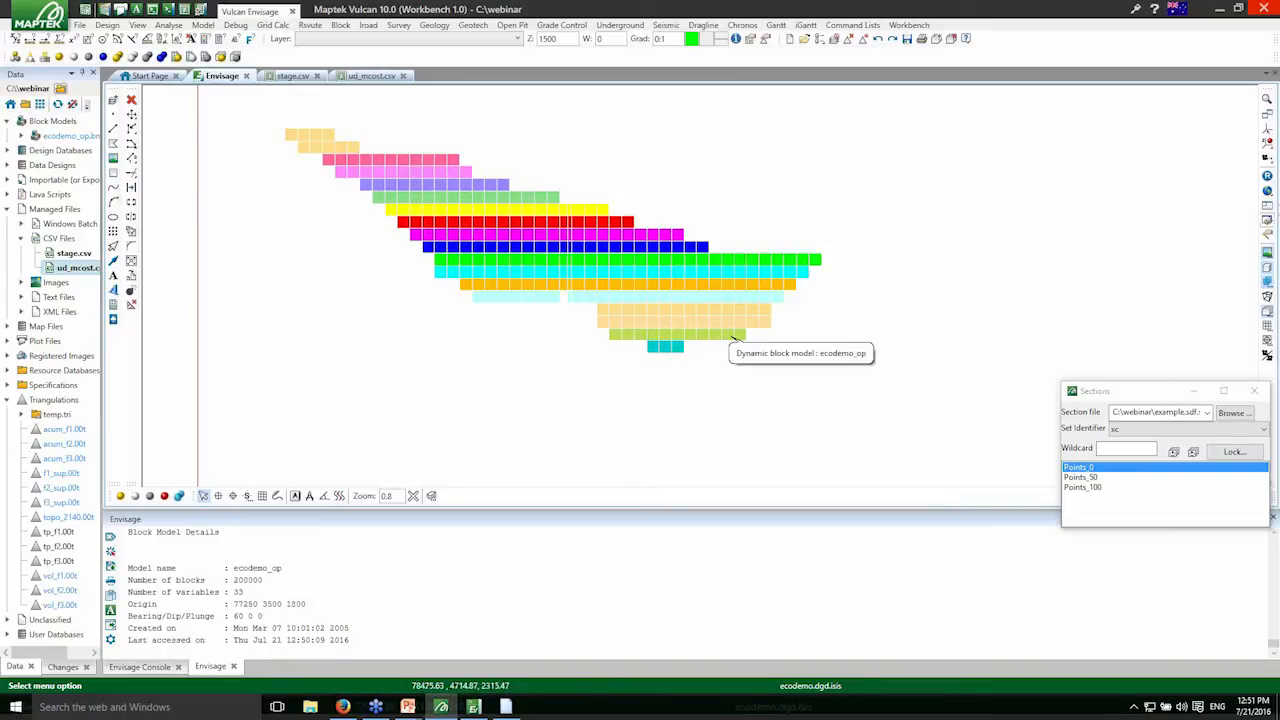
- Reset the sectioned model to plan view and close the ud_mcost.csv and stage.csv files
{"action": "left_click", "coordinate": [1267, 191]}
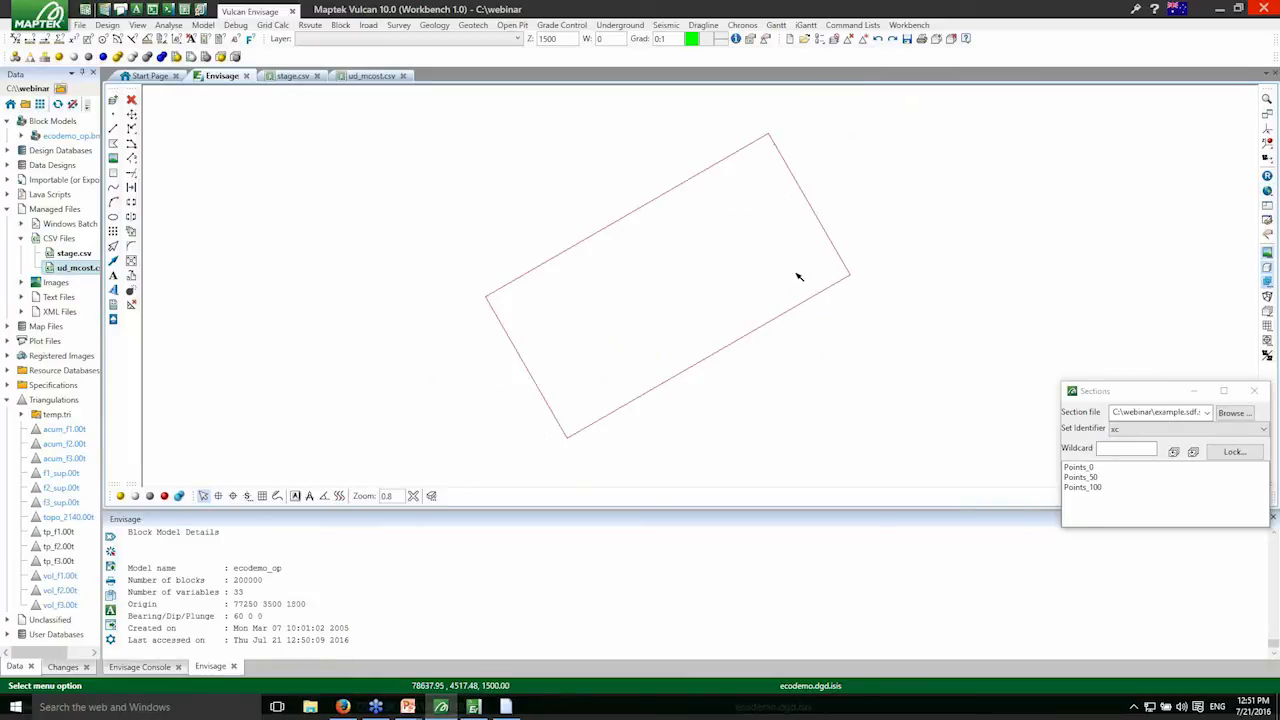
{"action": "left_click", "coordinate": [391, 78]}
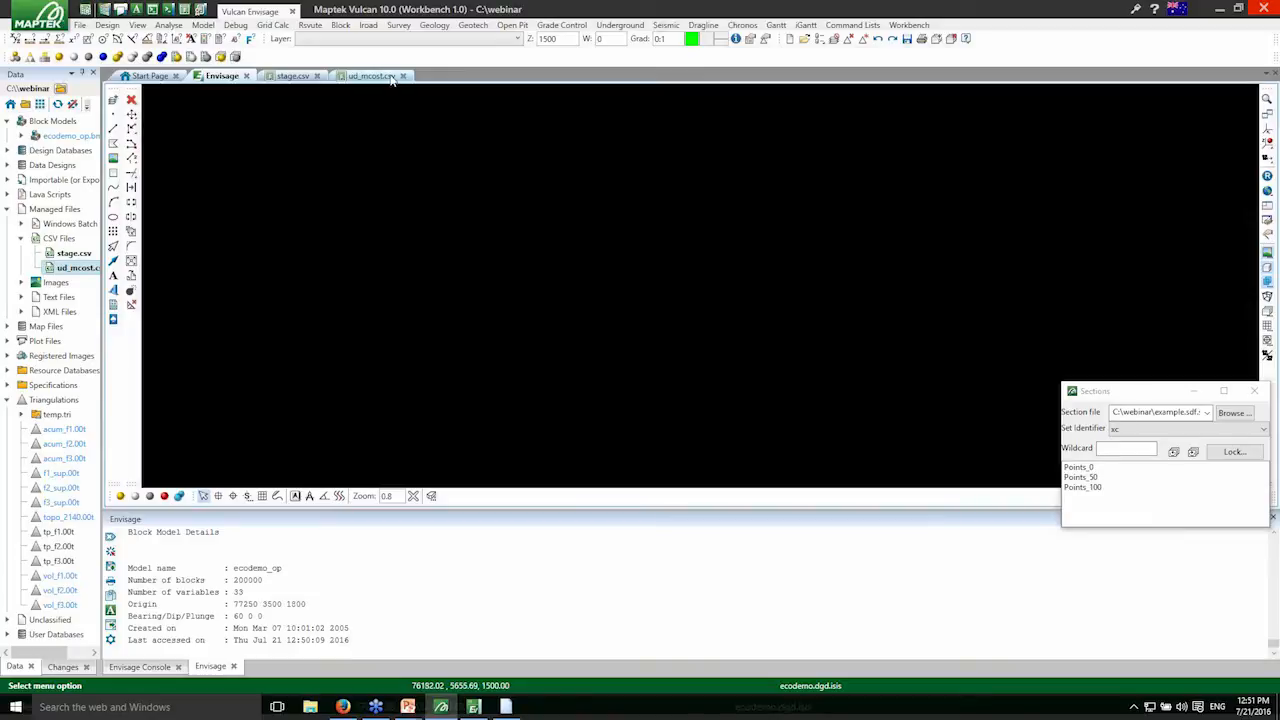
{"action": "left_click", "coordinate": [403, 76]}
{"action": "left_click", "coordinate": [317, 77]}
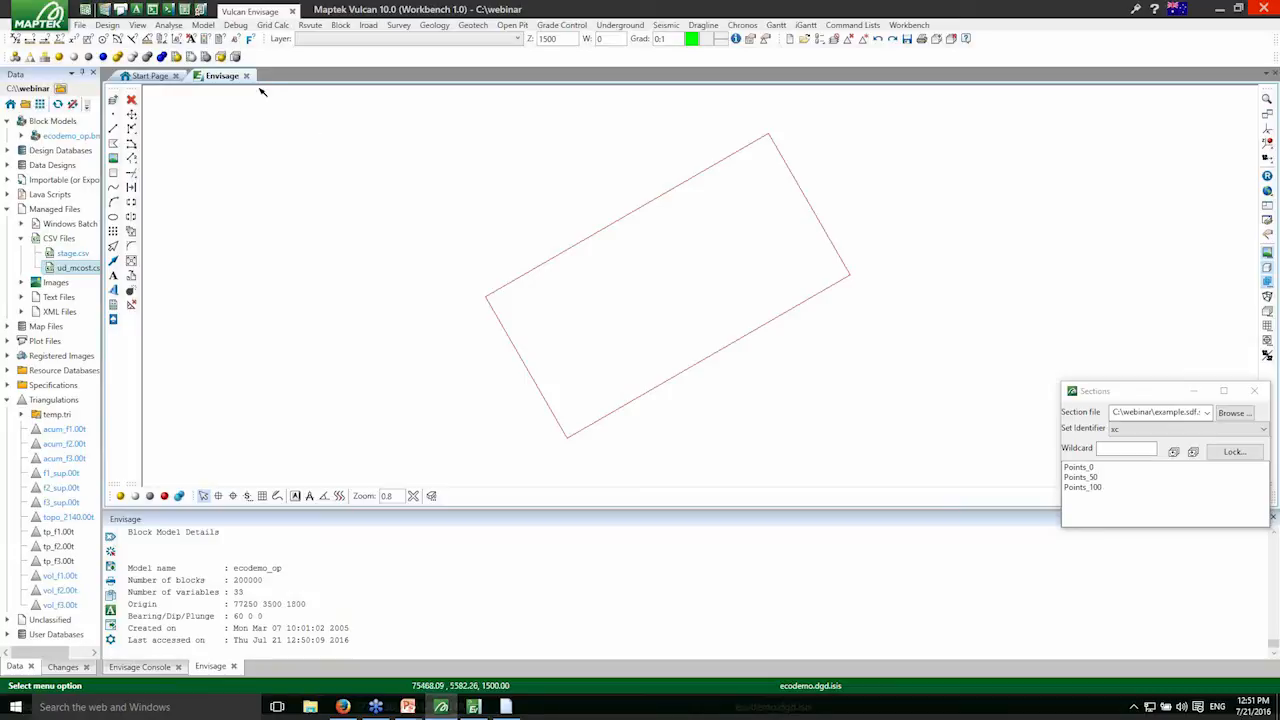
- Run btoevo without arguments in a tcsh shell to read its specification file usage, and return to the Envisage view
{"action": "left_click", "coordinate": [169, 10]}
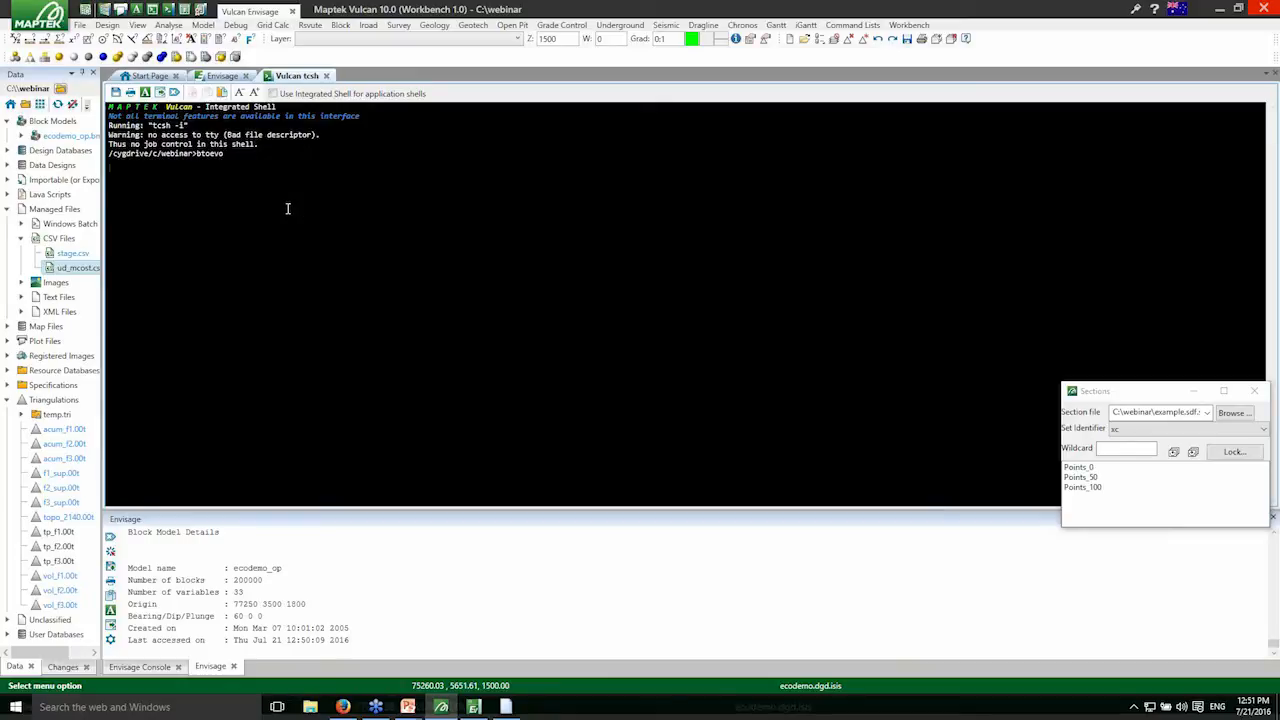
{"action": "key", "text": "Return"}
{"action": "left_click_drag", "start_coordinate": [175, 210], "coordinate": [270, 211]}
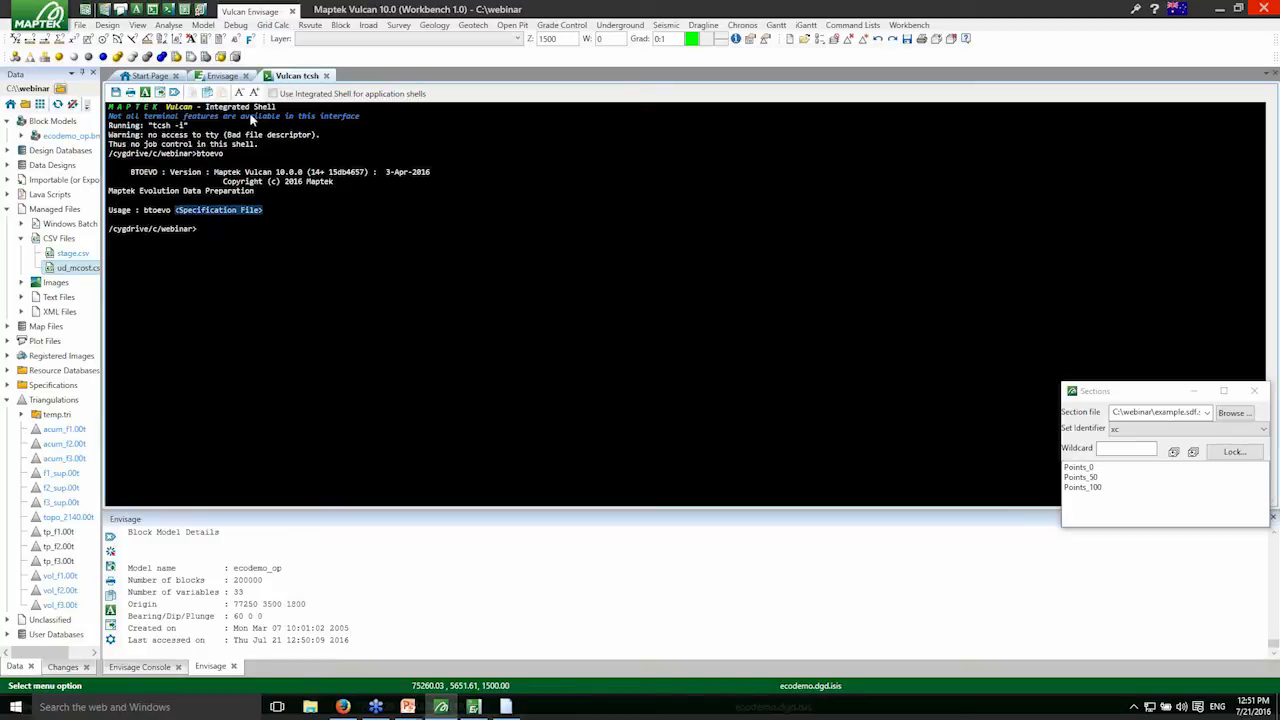
{"action": "left_click", "coordinate": [222, 76]}
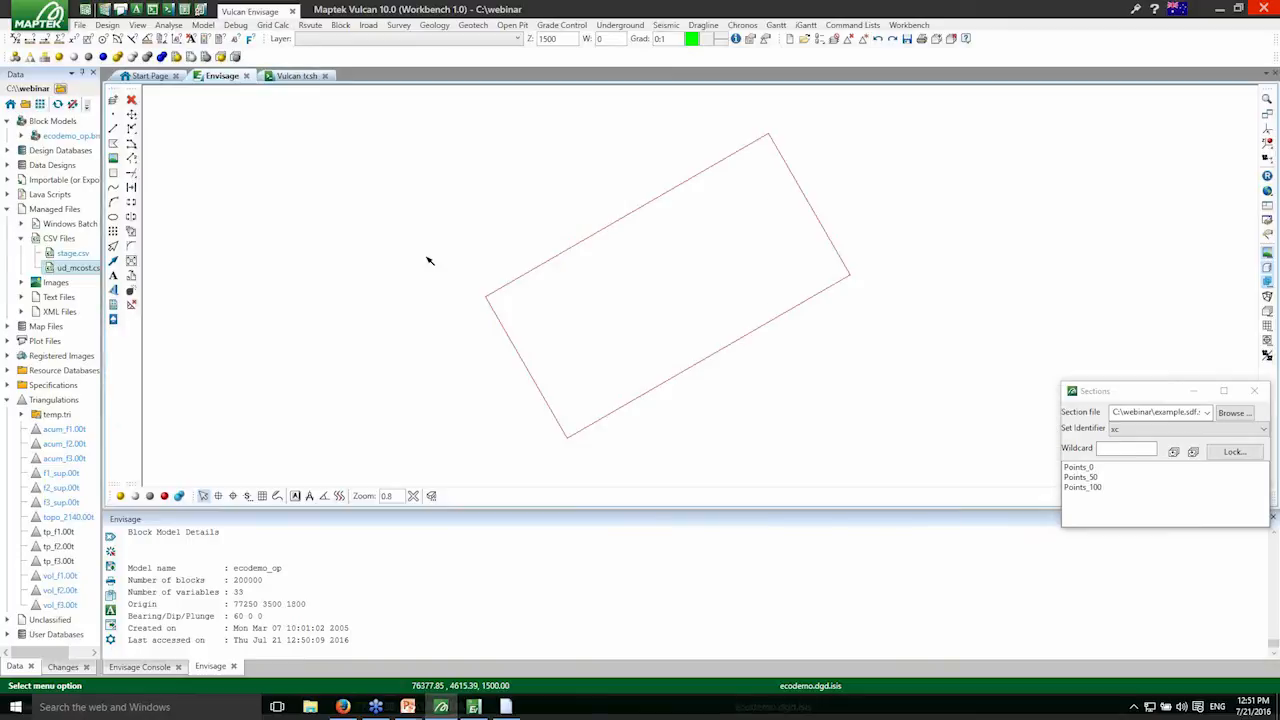